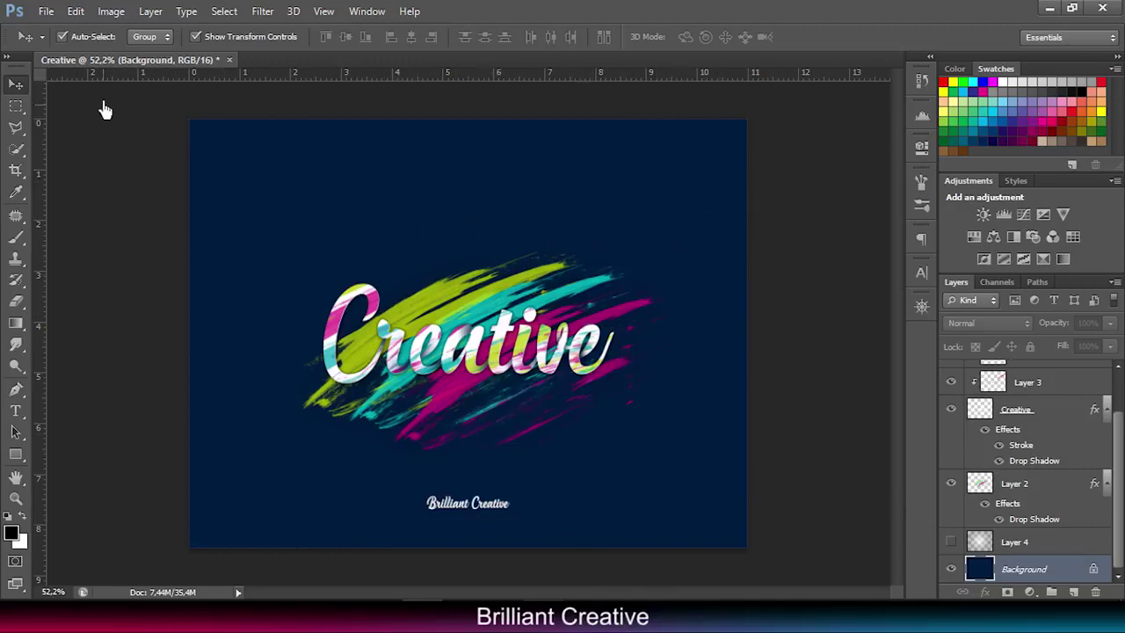
# Create a new blank Untitled-1 document with the default settings.
pyautogui.click(44, 10)
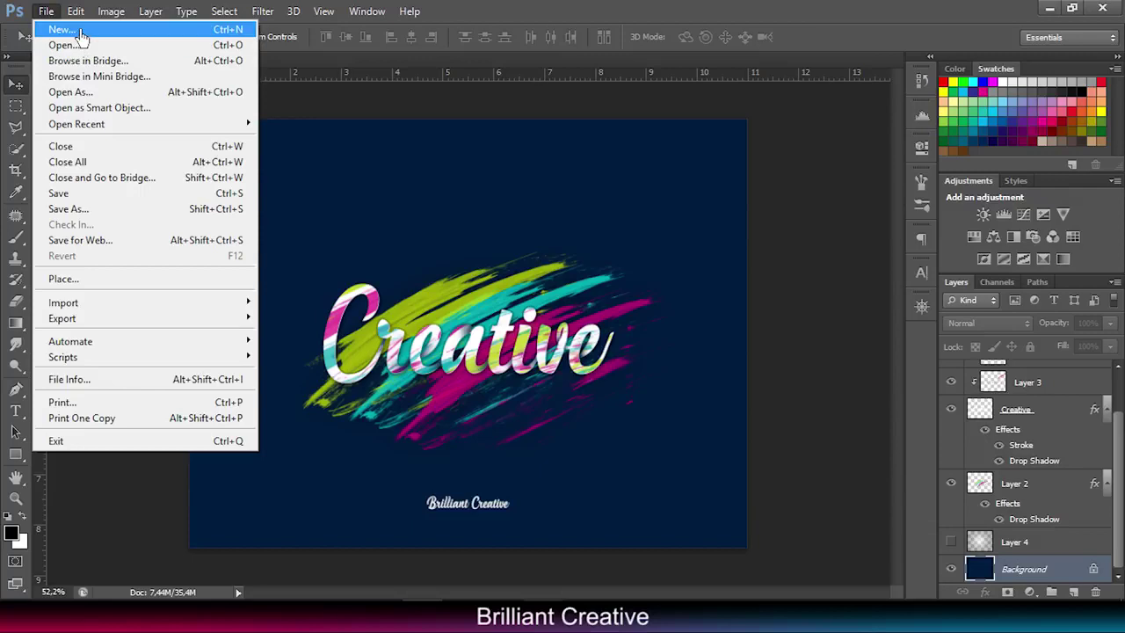
pyautogui.click(77, 31)
pyautogui.click(729, 146)
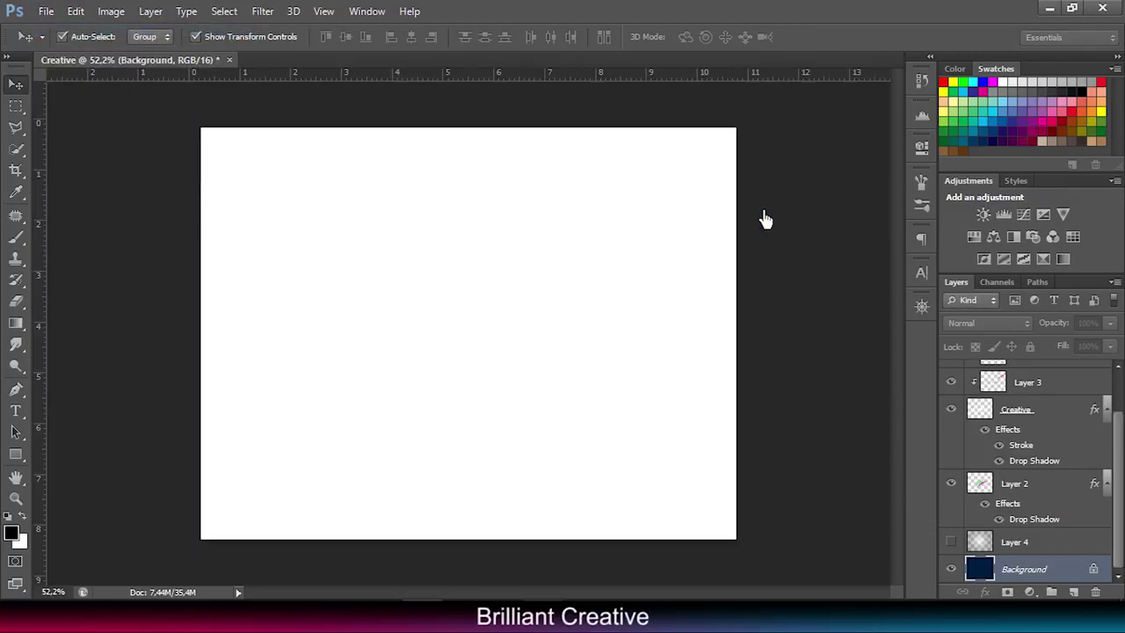
# Sample the navy from the Creative artwork and Paint Bucket-fill the Untitled-1 canvas with it.
pyautogui.click(125, 61)
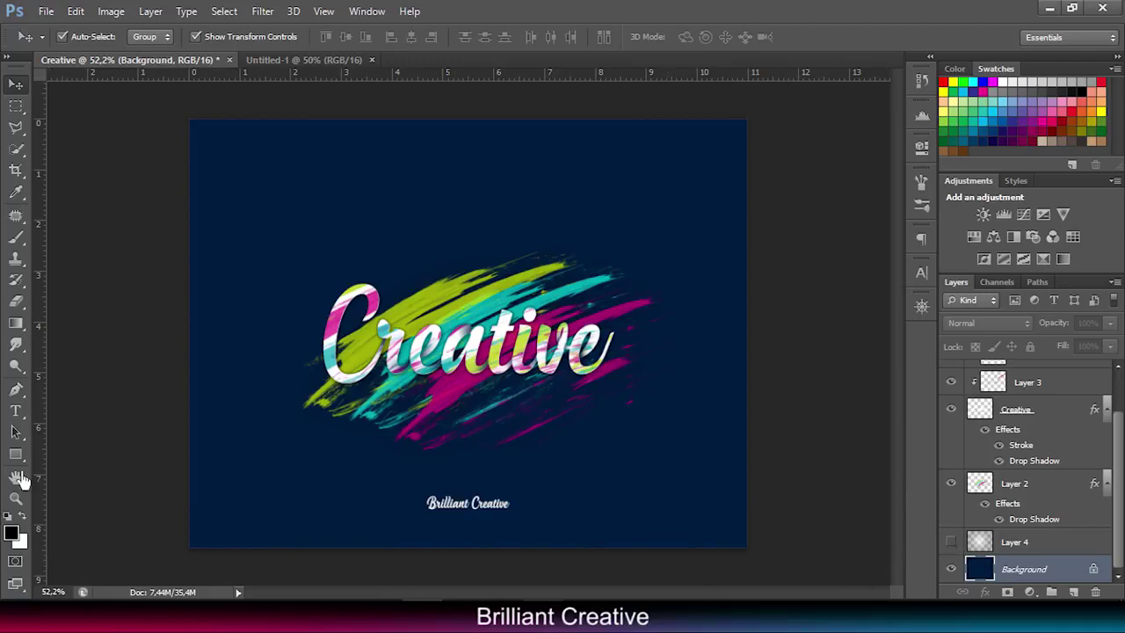
pyautogui.click(12, 533)
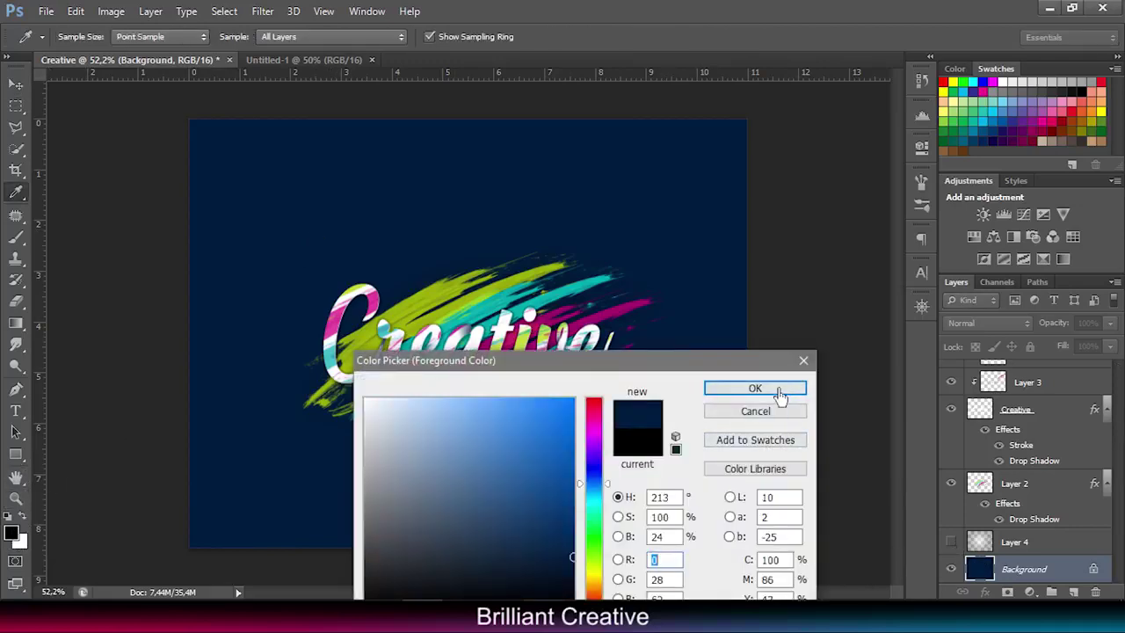
pyautogui.click(779, 392)
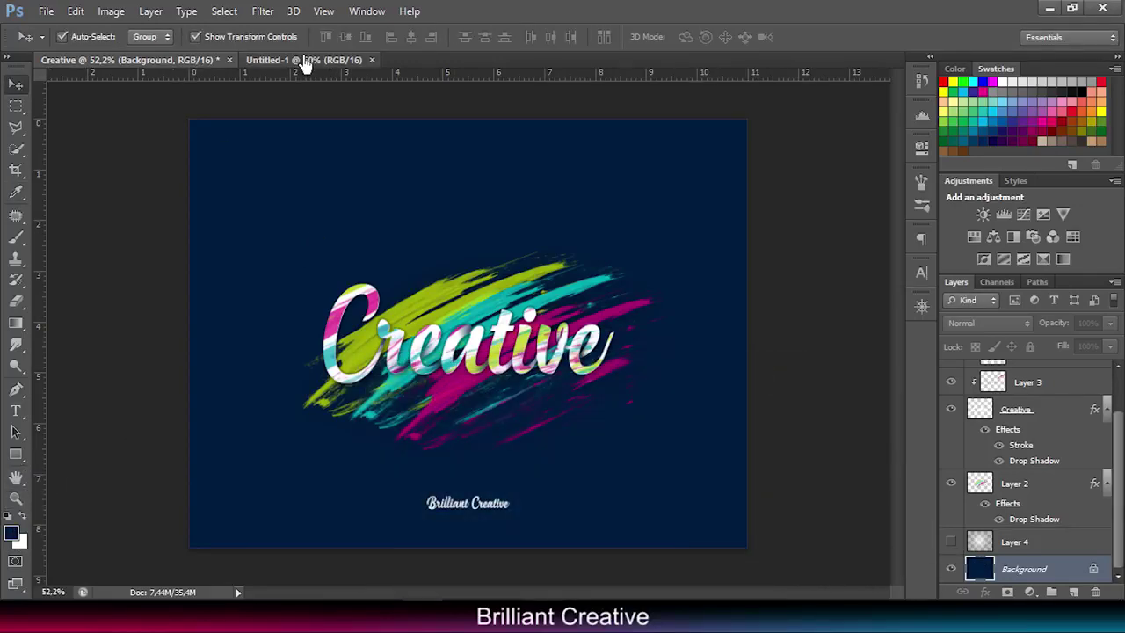
pyautogui.click(303, 59)
pyautogui.click(18, 325)
pyautogui.click(79, 348)
pyautogui.click(415, 380)
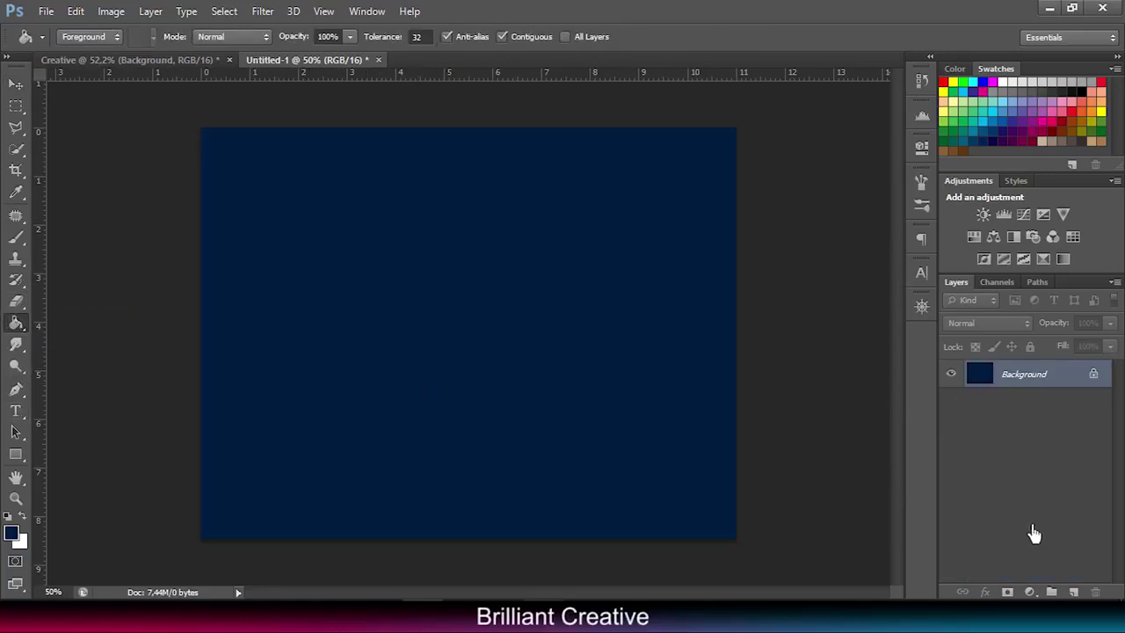
# Type the word 'Creative' on the canvas in white text.
pyautogui.click(17, 412)
pyautogui.click(528, 38)
pyautogui.moveTo(443, 440); pyautogui.dragTo(320, 383)
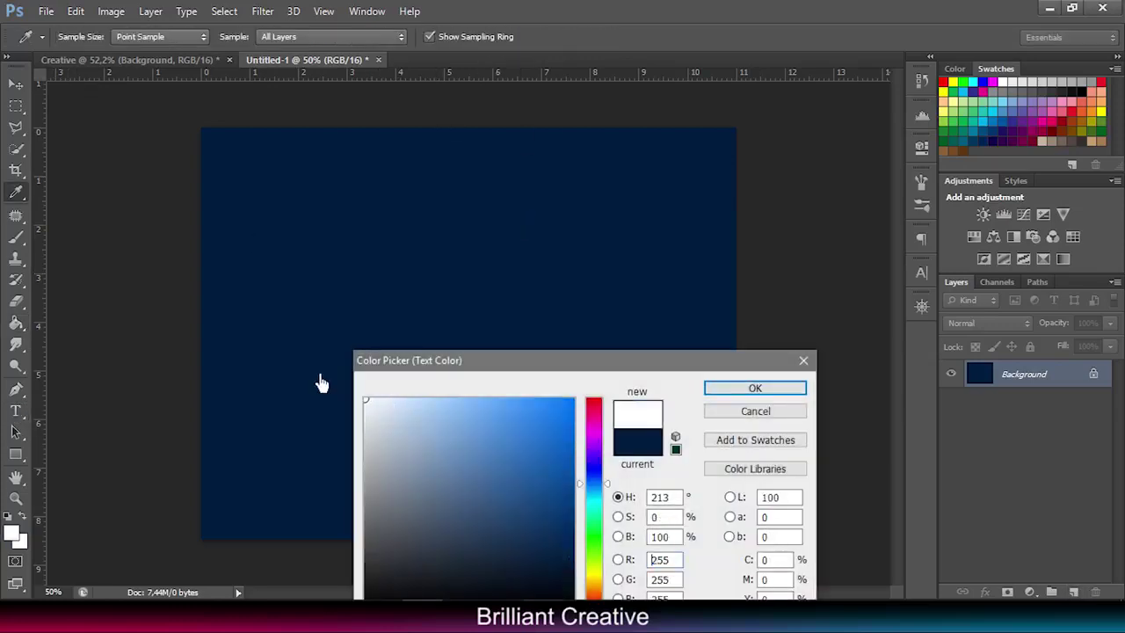
pyautogui.click(712, 392)
pyautogui.click(394, 343)
pyautogui.write('Cre')
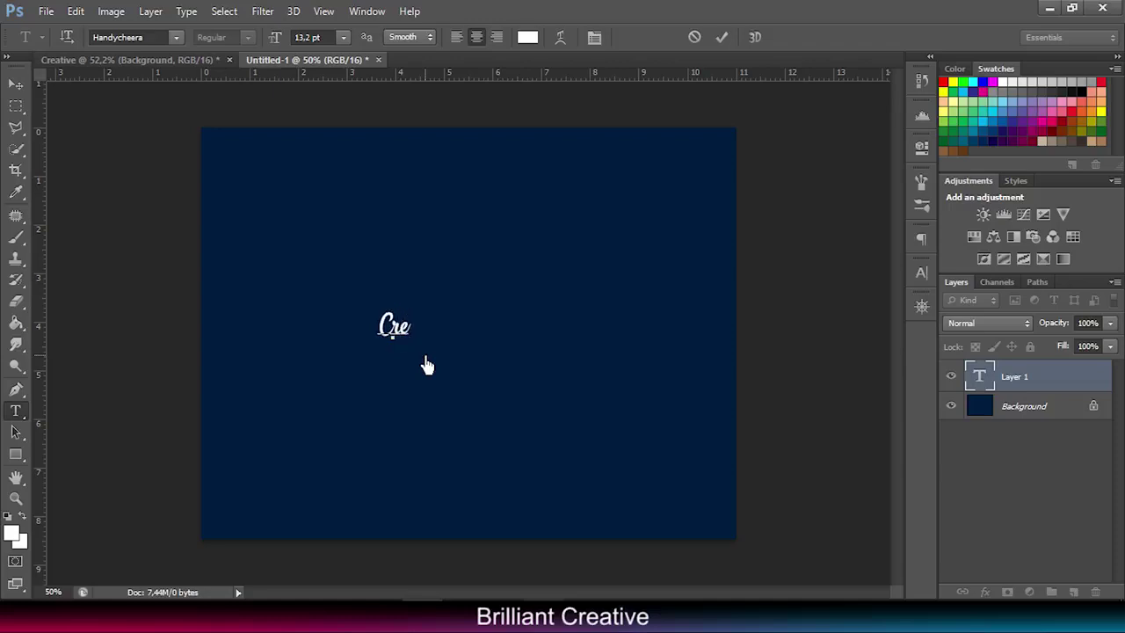
pyautogui.write('ati')
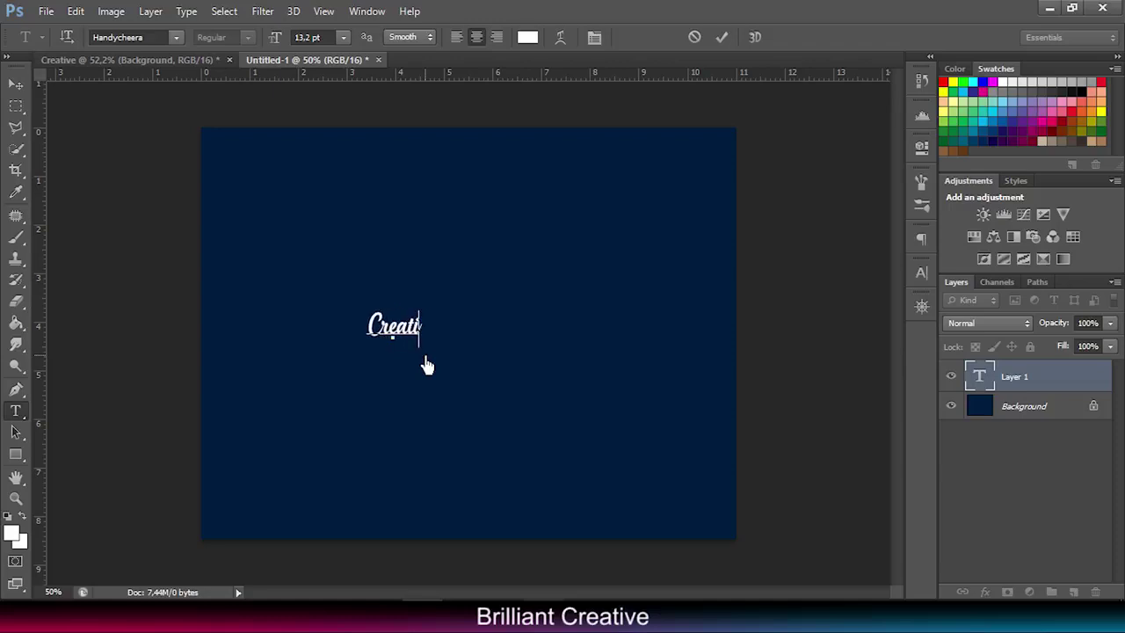
pyautogui.write('ve')
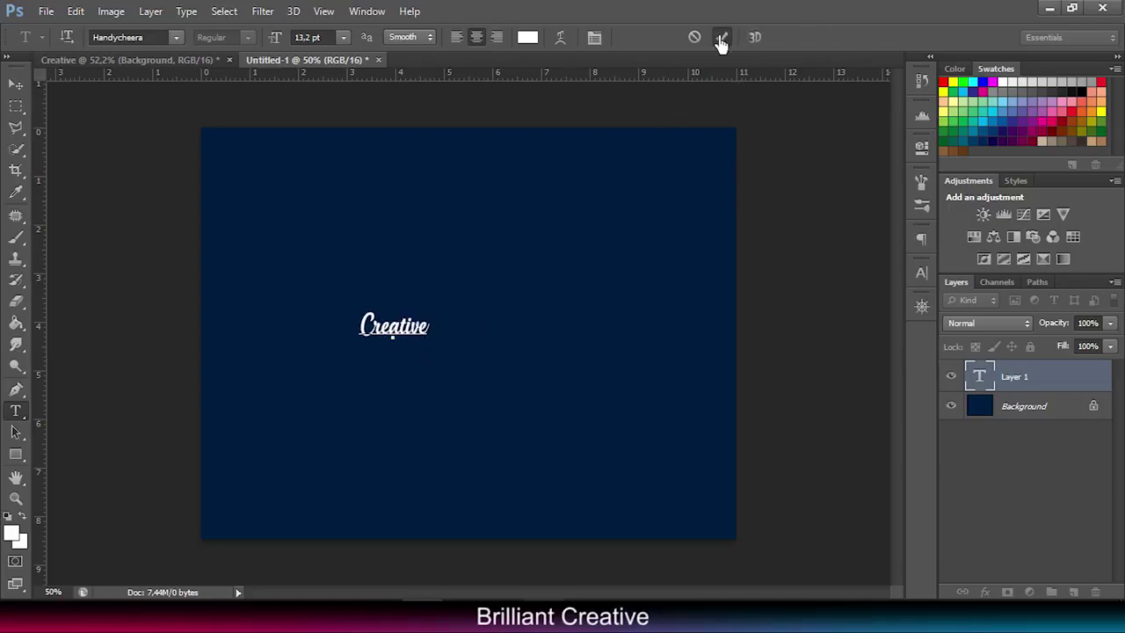
pyautogui.click(721, 38)
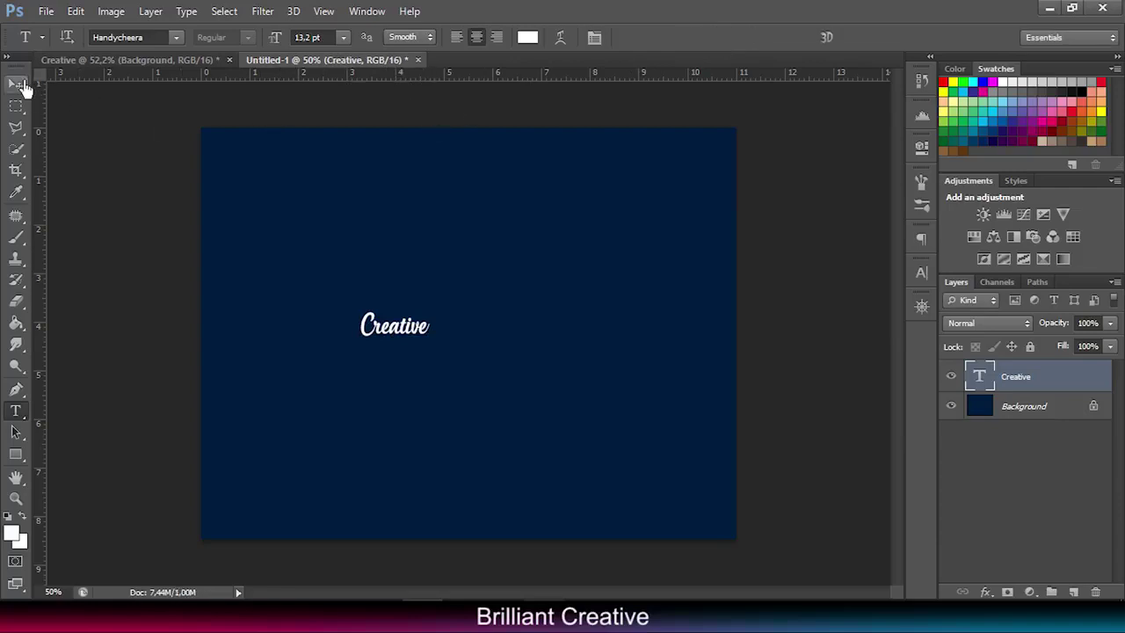
# Enlarge the Creative text to about 377% and centre it on the Background, reselecting the text layer.
pyautogui.click(16, 84)
pyautogui.moveTo(431, 336); pyautogui.dragTo(626, 433)
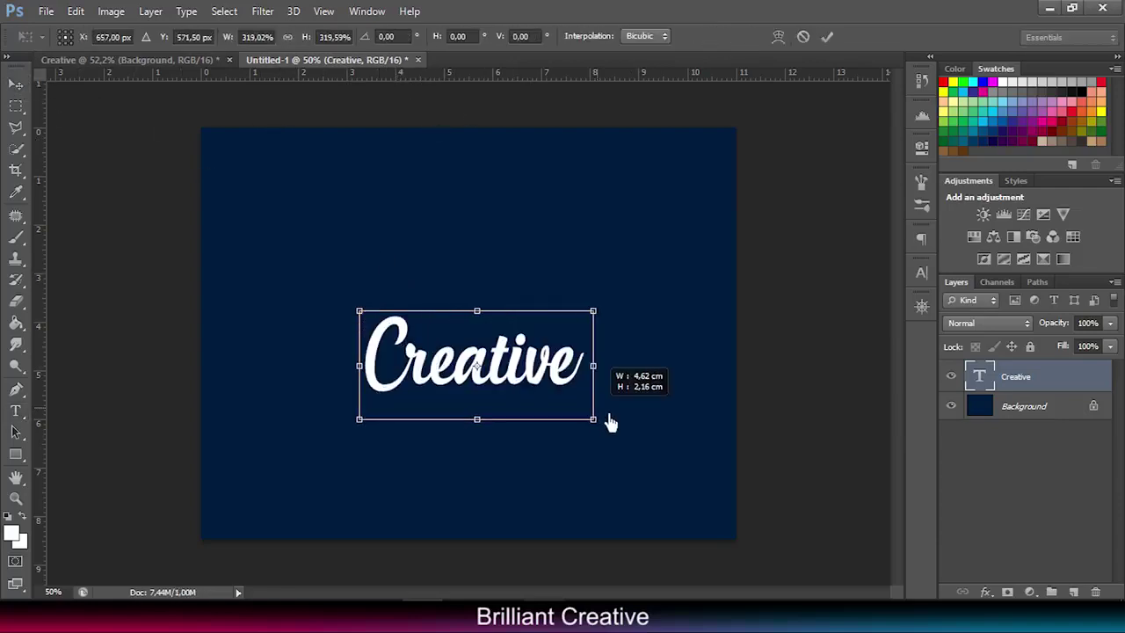
pyautogui.click(827, 37)
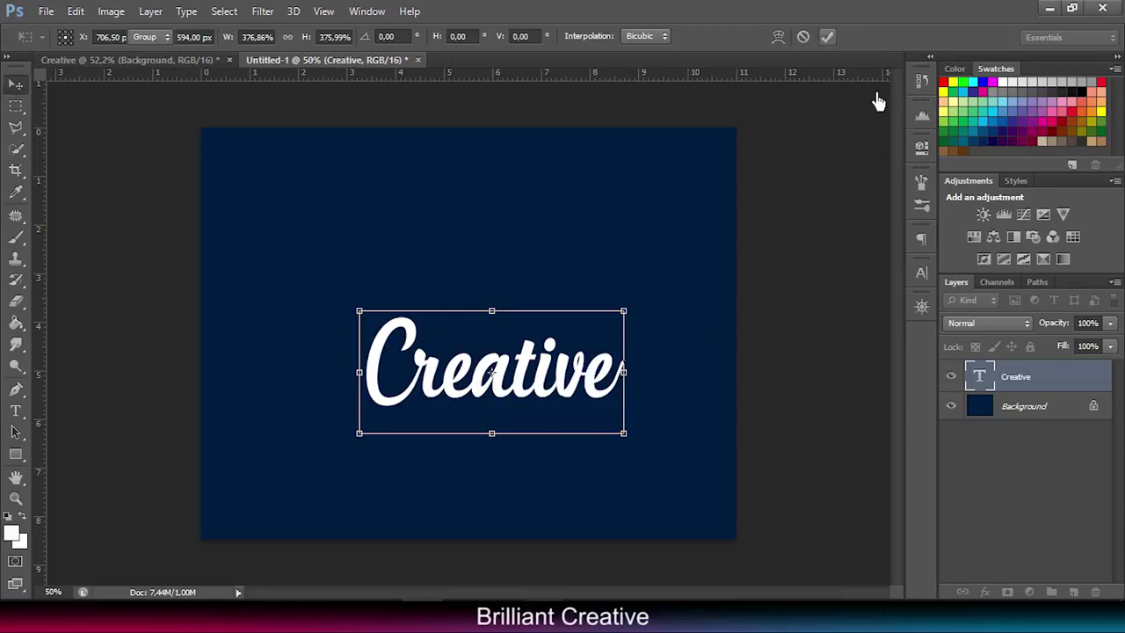
pyautogui.keyDown('shift'); pyautogui.click(1023, 406); pyautogui.keyUp('shift')
pyautogui.click(410, 37)
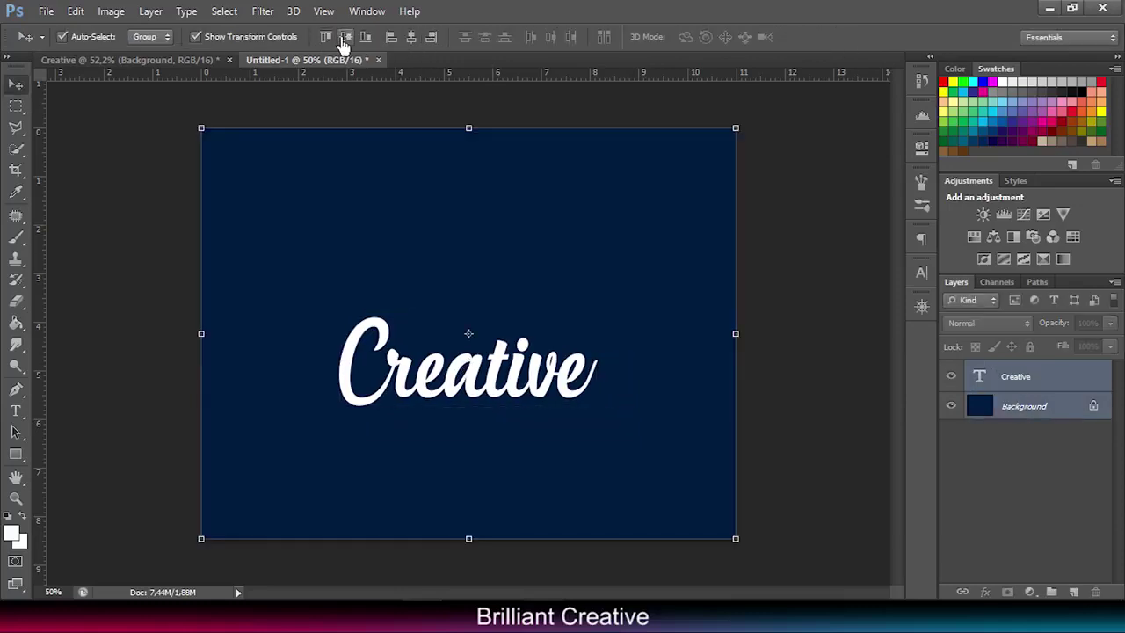
pyautogui.click(345, 37)
pyautogui.click(818, 308)
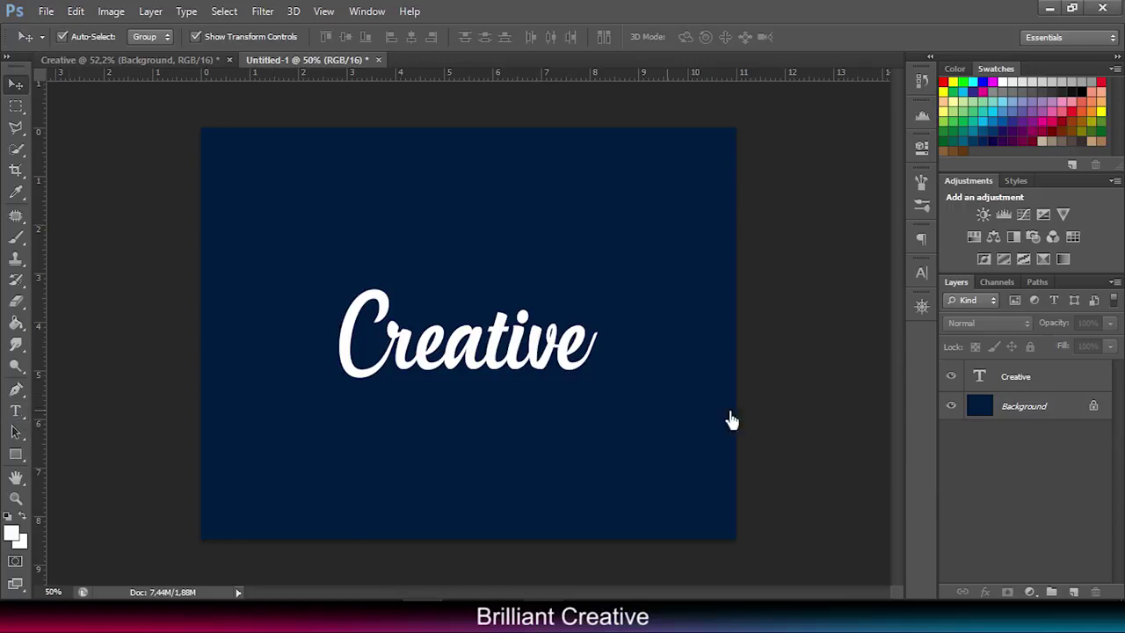
pyautogui.click(1005, 380)
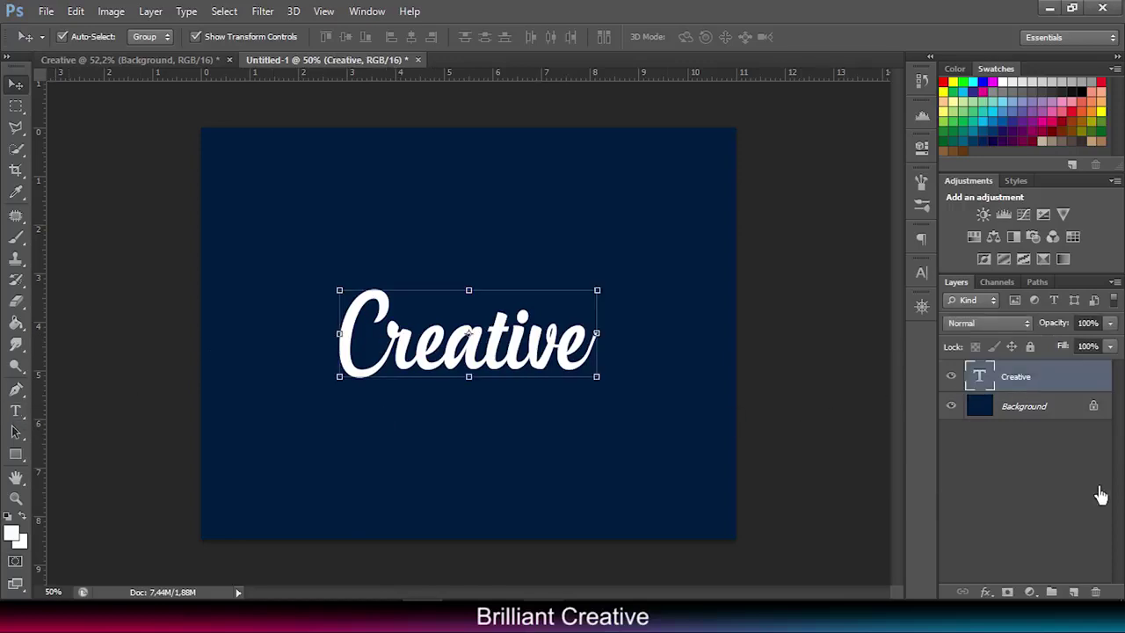
# Add a new layer clipped to the Creative text, rasterizing the text first.
pyautogui.click(1073, 592)
pyautogui.rightClick(1021, 409)
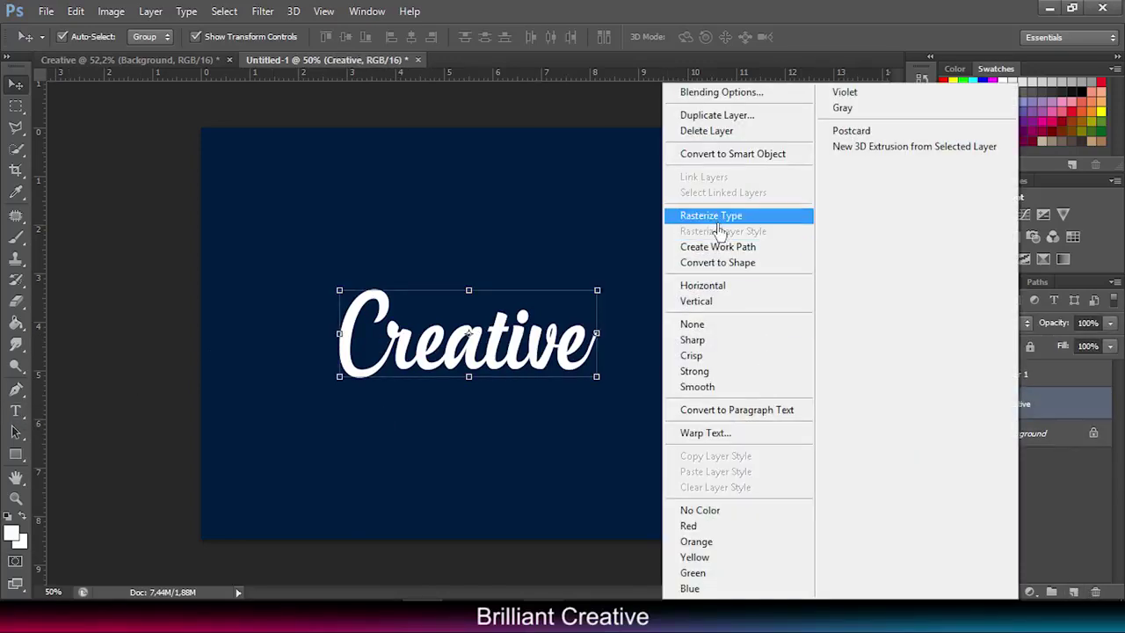
pyautogui.click(717, 217)
pyautogui.rightClick(1009, 378)
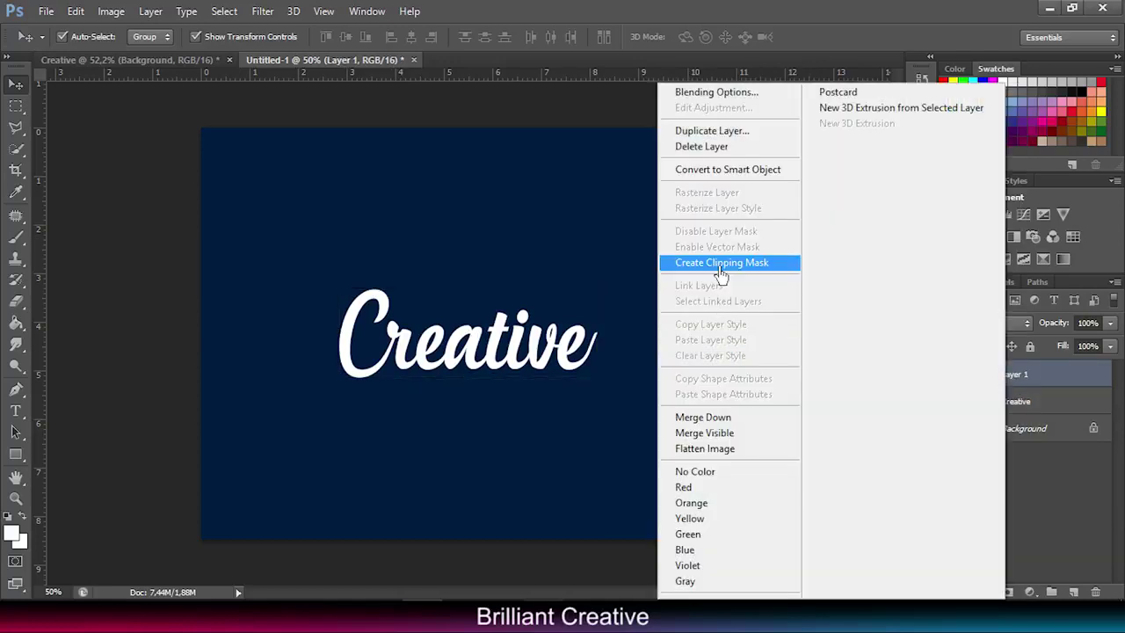
pyautogui.click(721, 260)
# Zoom to 300% on 'Crea' and turn a Pen path at the C–r join into an unfeathered selection.
pyautogui.click(922, 308)
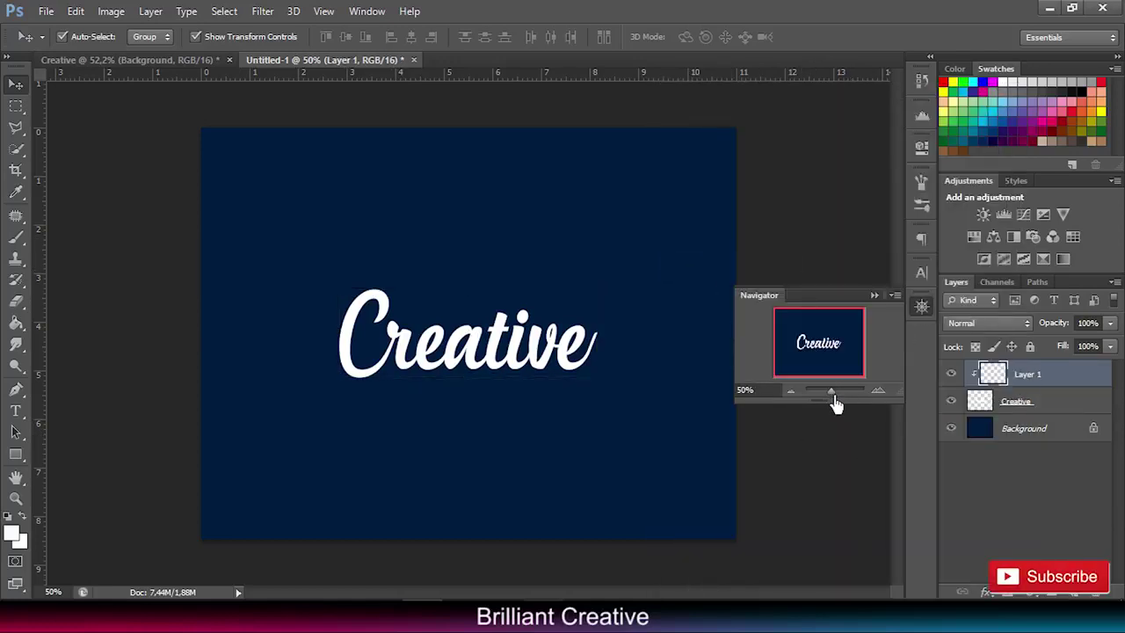
pyautogui.moveTo(832, 393); pyautogui.dragTo(840, 393)
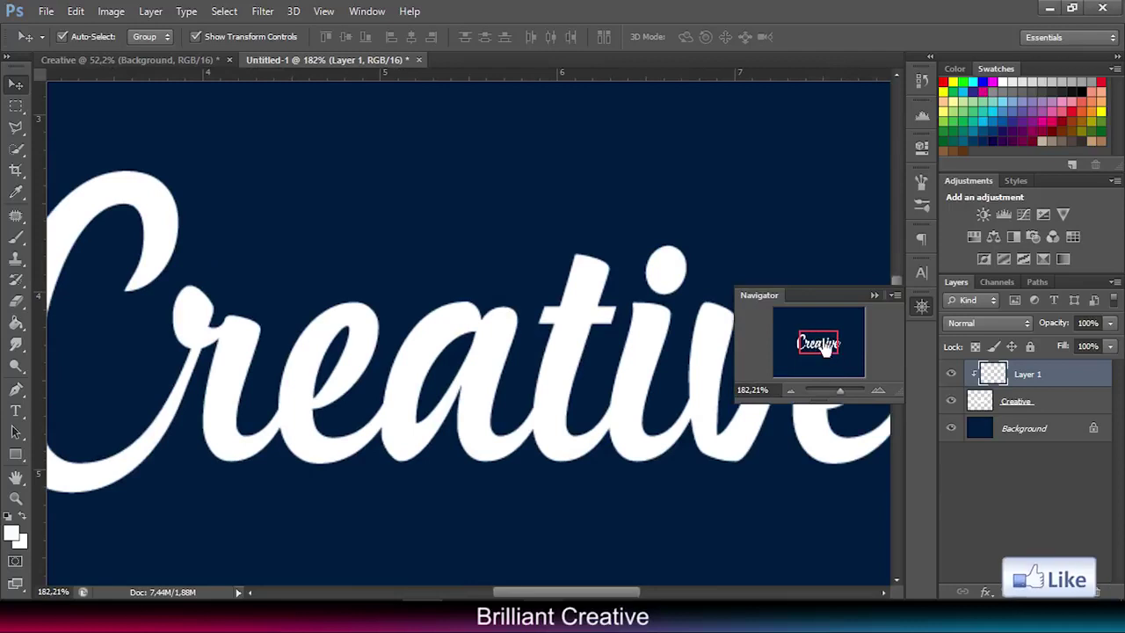
pyautogui.moveTo(826, 343); pyautogui.dragTo(814, 343)
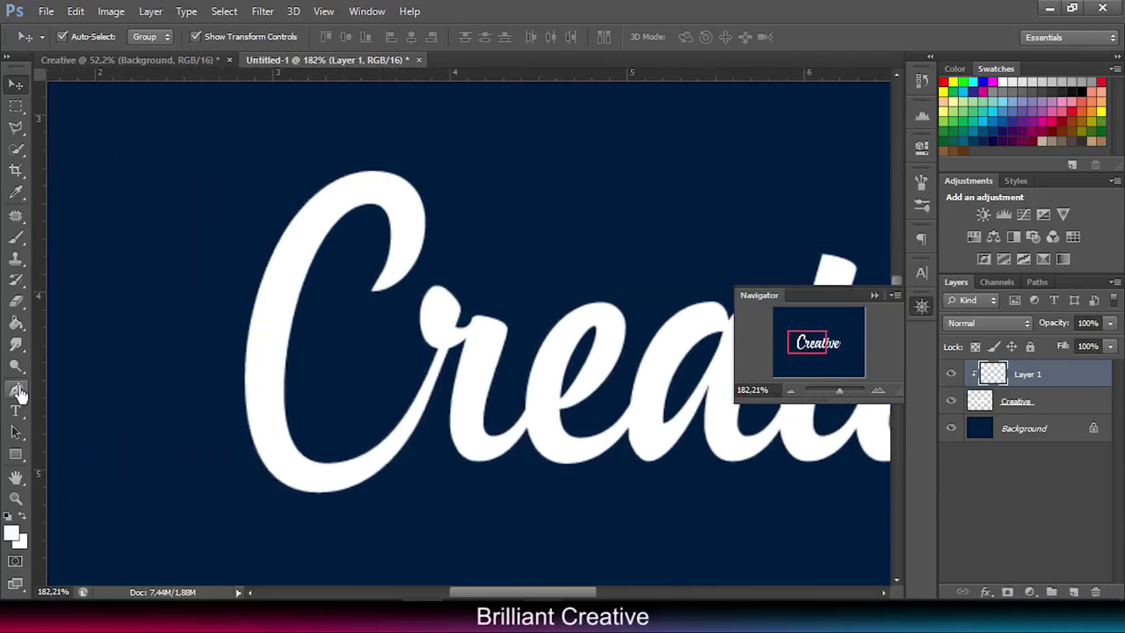
pyautogui.click(16, 391)
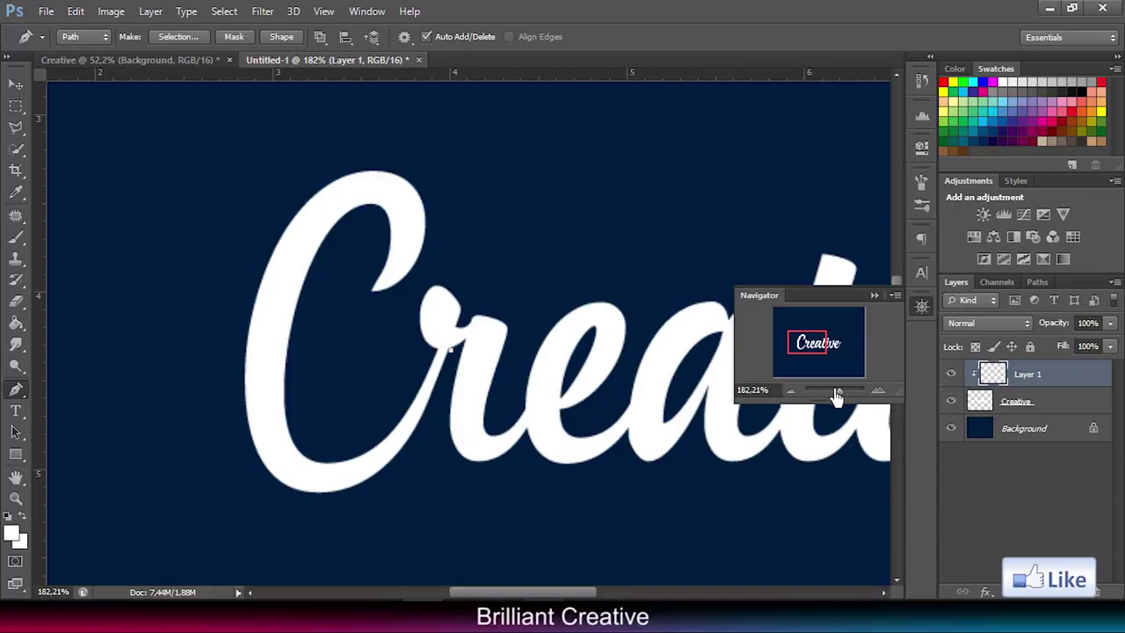
pyautogui.moveTo(837, 397); pyautogui.dragTo(845, 395)
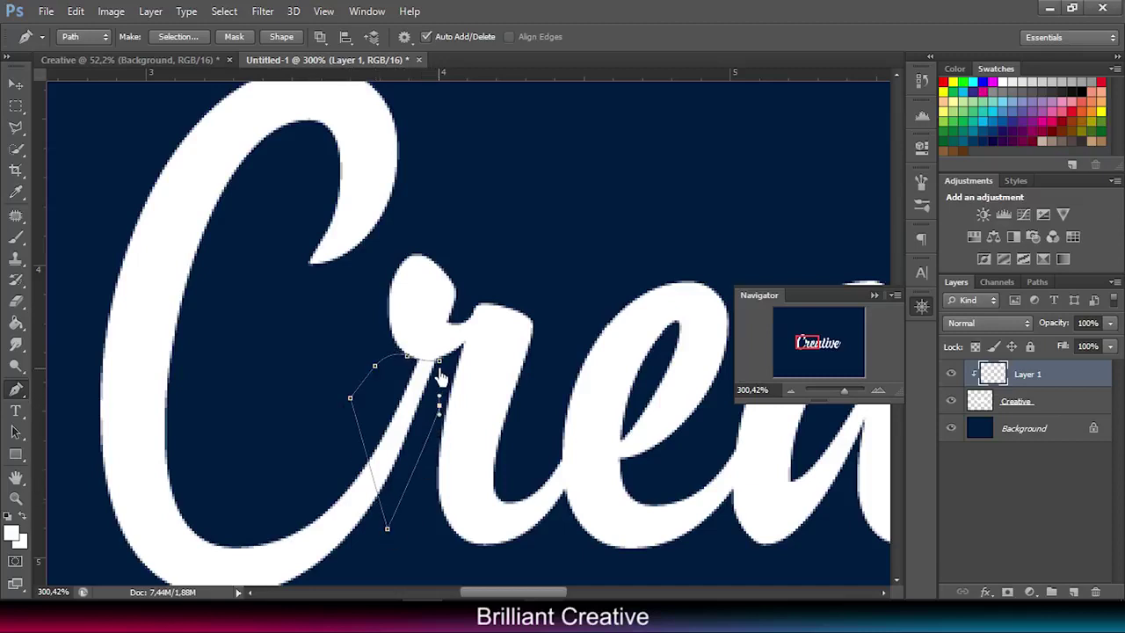
pyautogui.rightClick(400, 391)
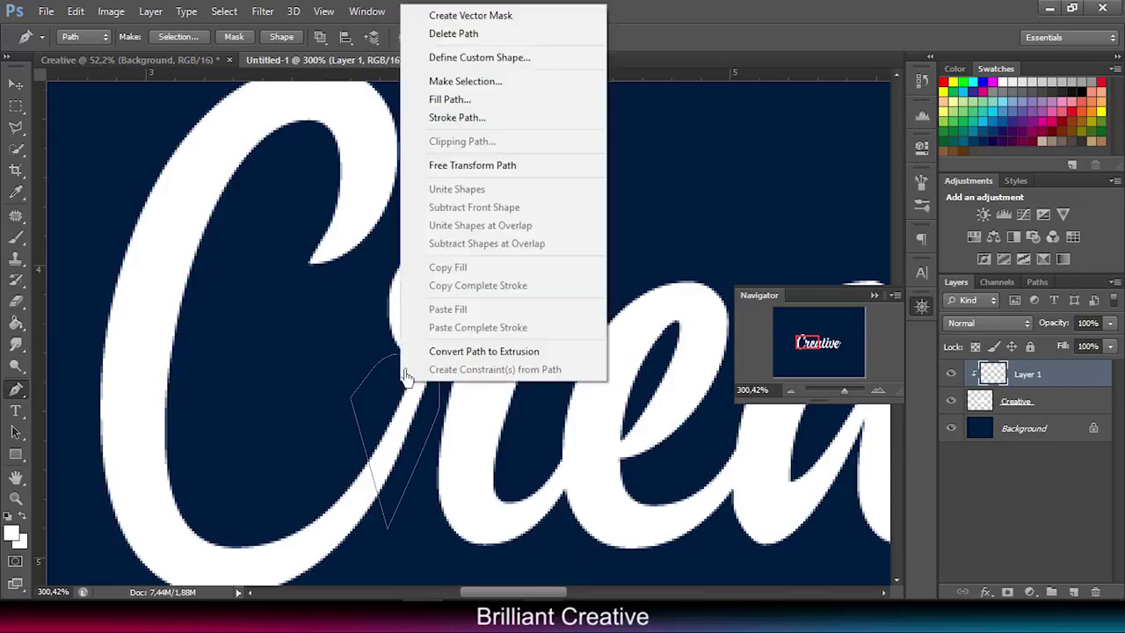
pyautogui.click(465, 84)
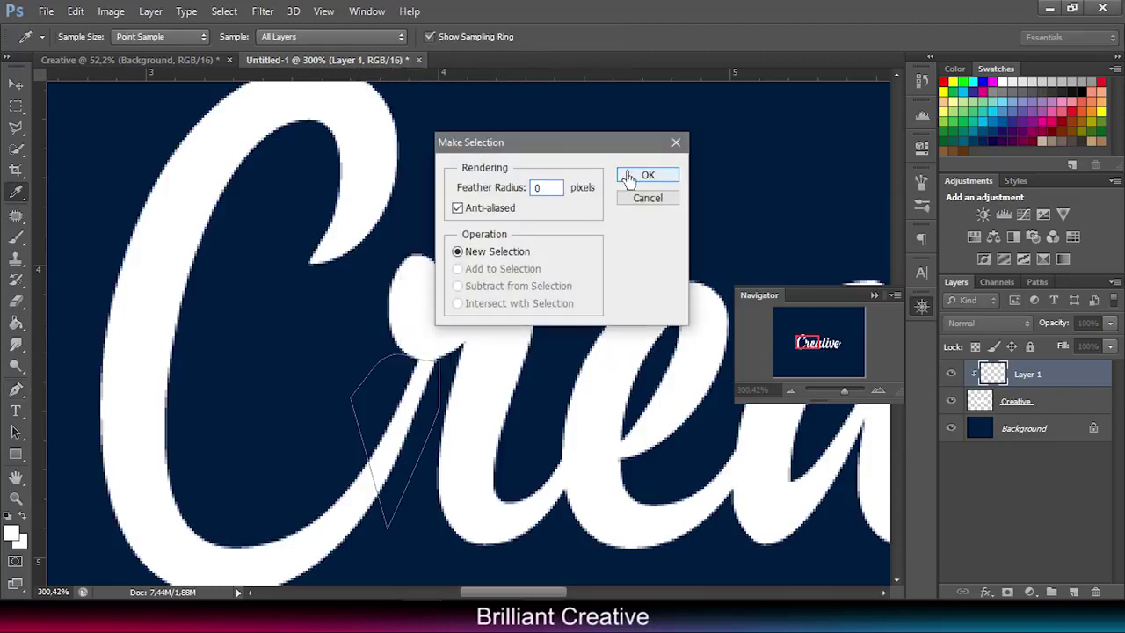
pyautogui.click(648, 175)
# Set navy as foreground and pick a soft round brush at 12% hardness, size 79.
pyautogui.click(12, 533)
pyautogui.click(246, 385)
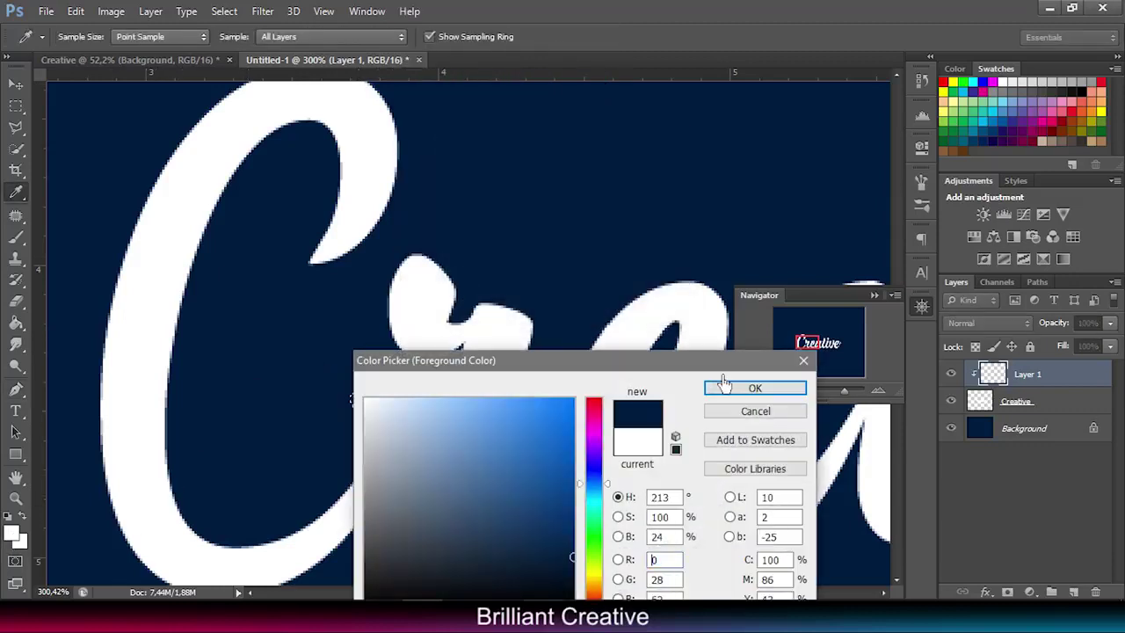
pyautogui.click(750, 388)
pyautogui.click(17, 236)
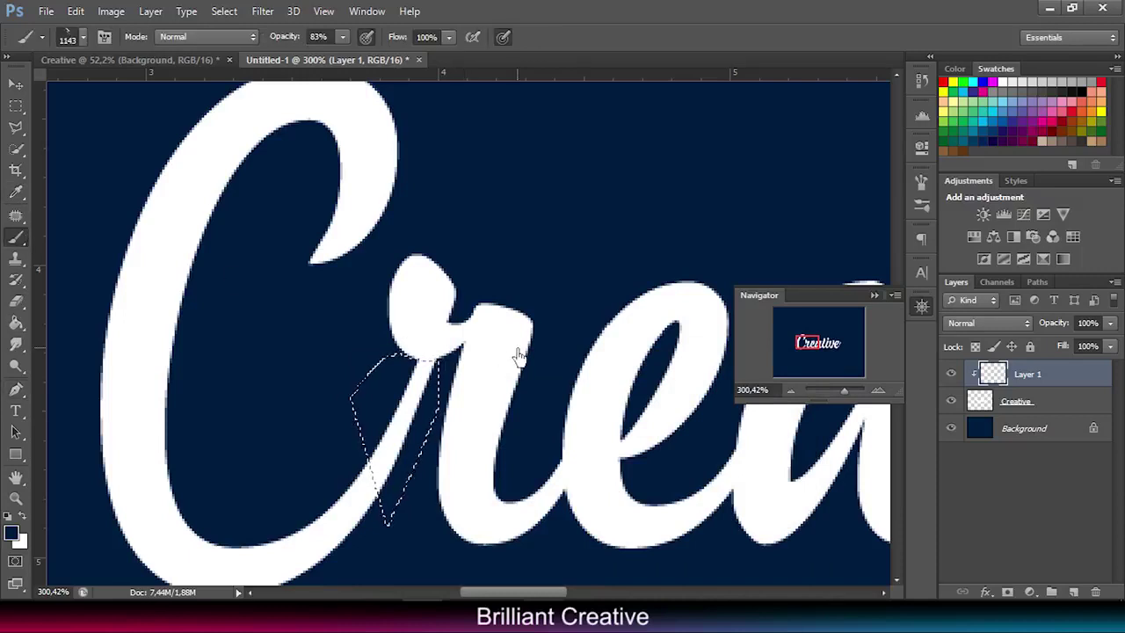
pyautogui.click(83, 37)
pyautogui.scroll(5, 192, 202)
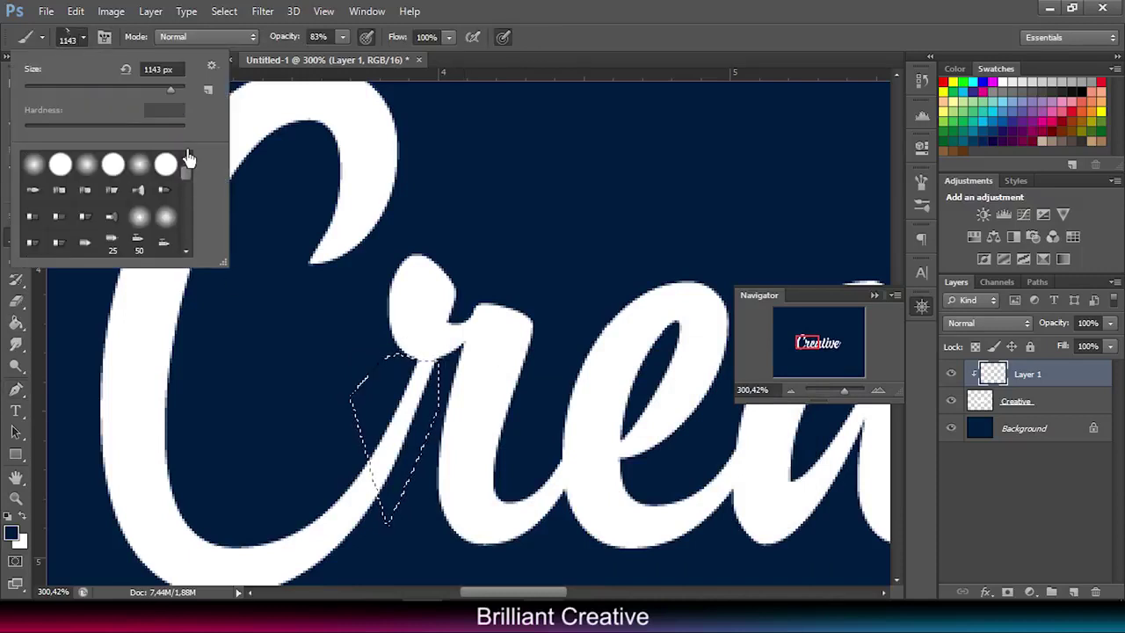
pyautogui.click(60, 165)
pyautogui.moveTo(128, 130); pyautogui.dragTo(45, 132)
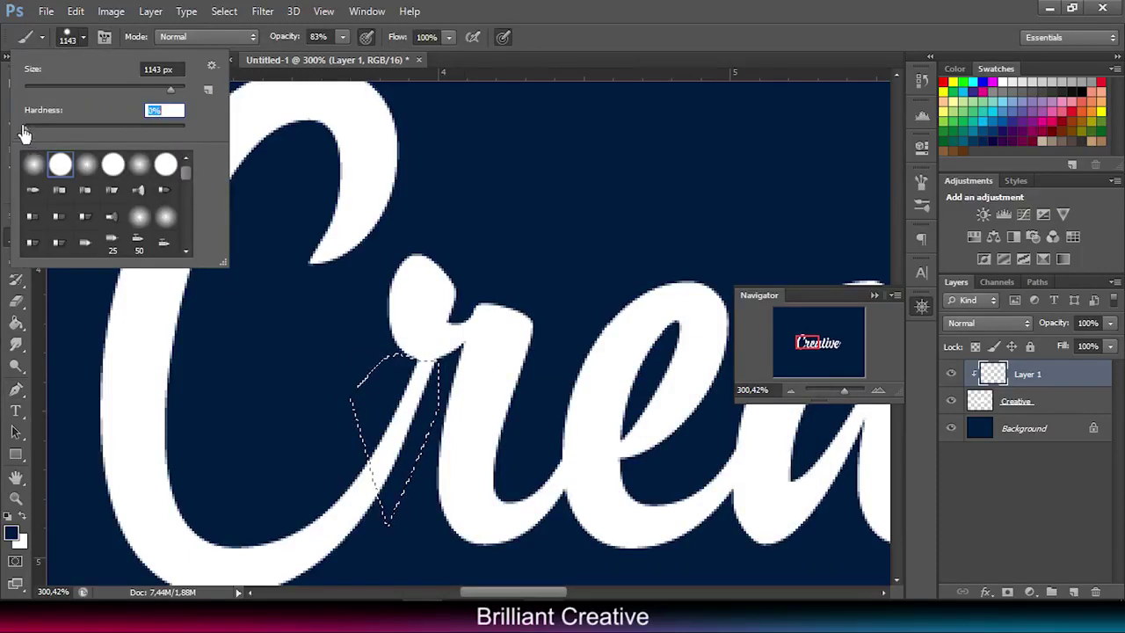
pyautogui.click(88, 89)
pyautogui.press('Return')
# Paint soft navy shading inside the selection, deselect, and zoom out to the whole lettering.
pyautogui.moveTo(440, 334); pyautogui.dragTo(432, 340)
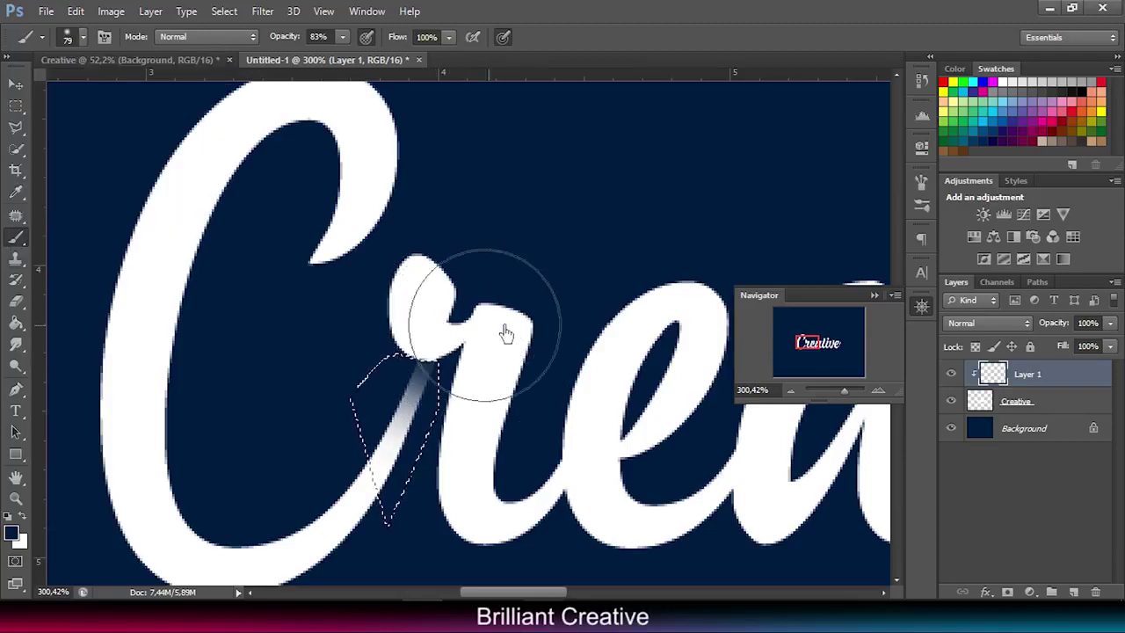
pyautogui.hotkey('ctrl', 'd')
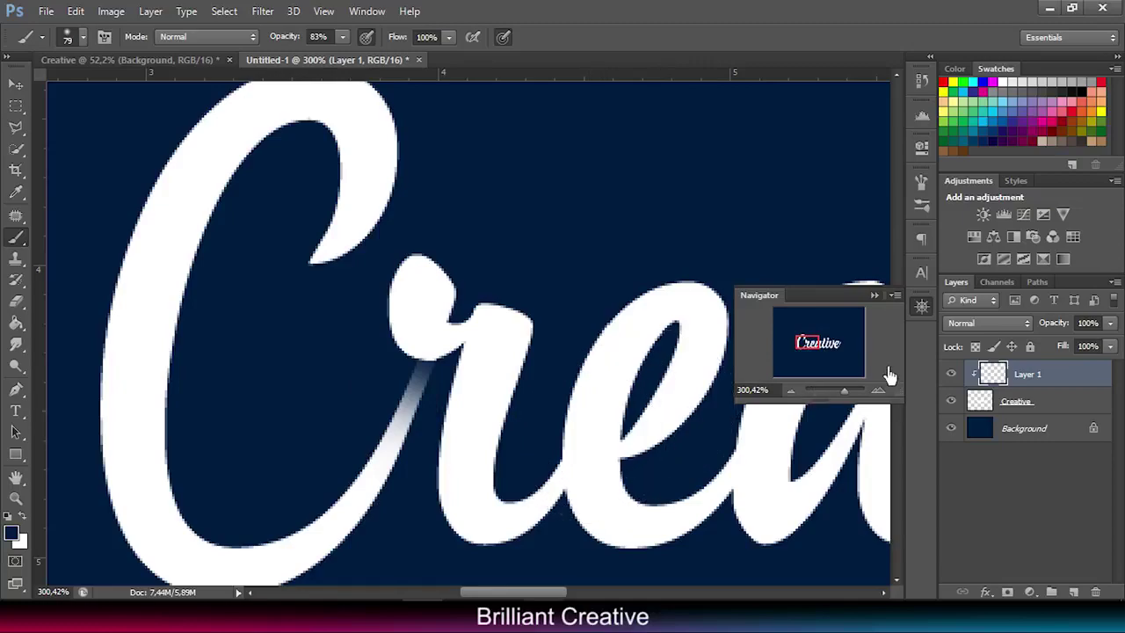
pyautogui.moveTo(846, 394); pyautogui.dragTo(853, 396)
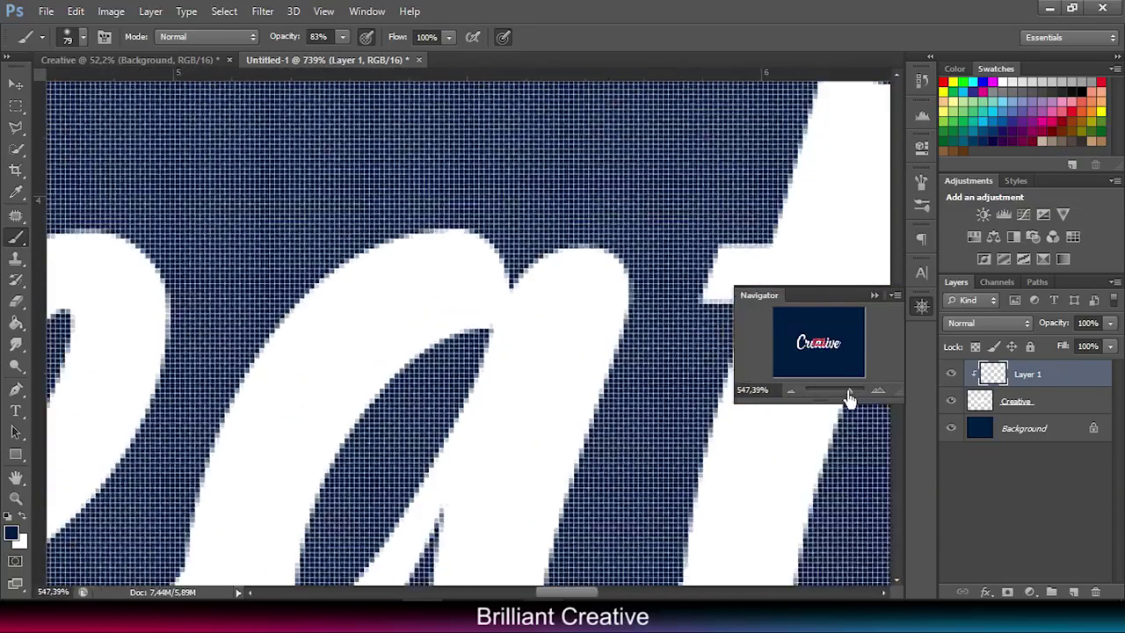
# Shade the r–e join with soft navy brushing inside a Pen-drawn selection, then deselect.
pyautogui.moveTo(853, 395); pyautogui.dragTo(840, 393)
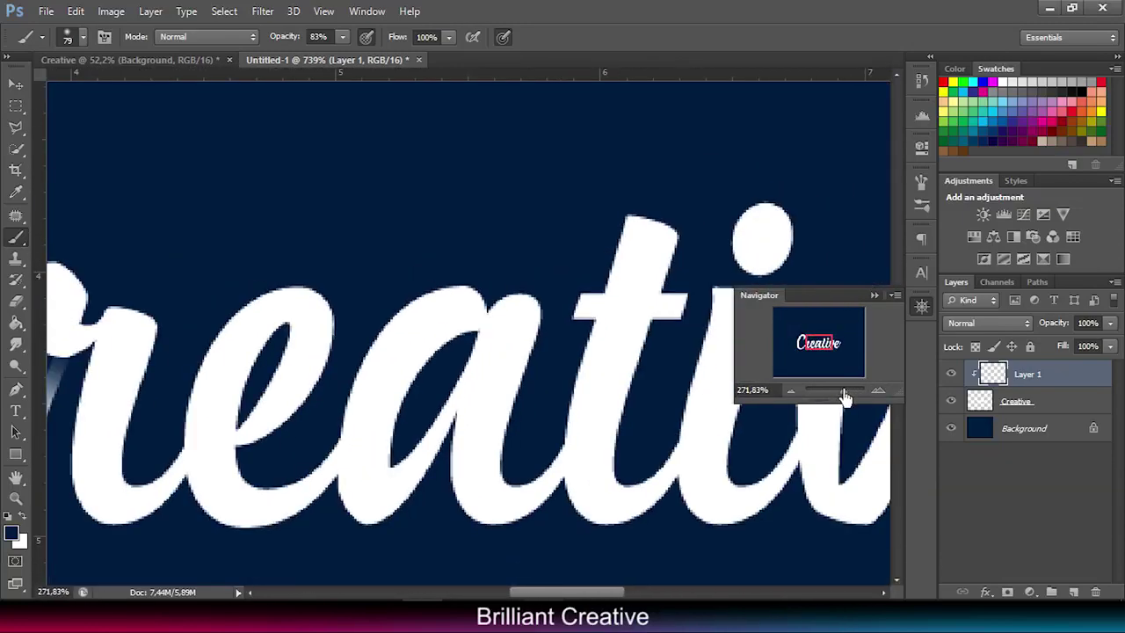
pyautogui.moveTo(821, 356); pyautogui.dragTo(813, 356)
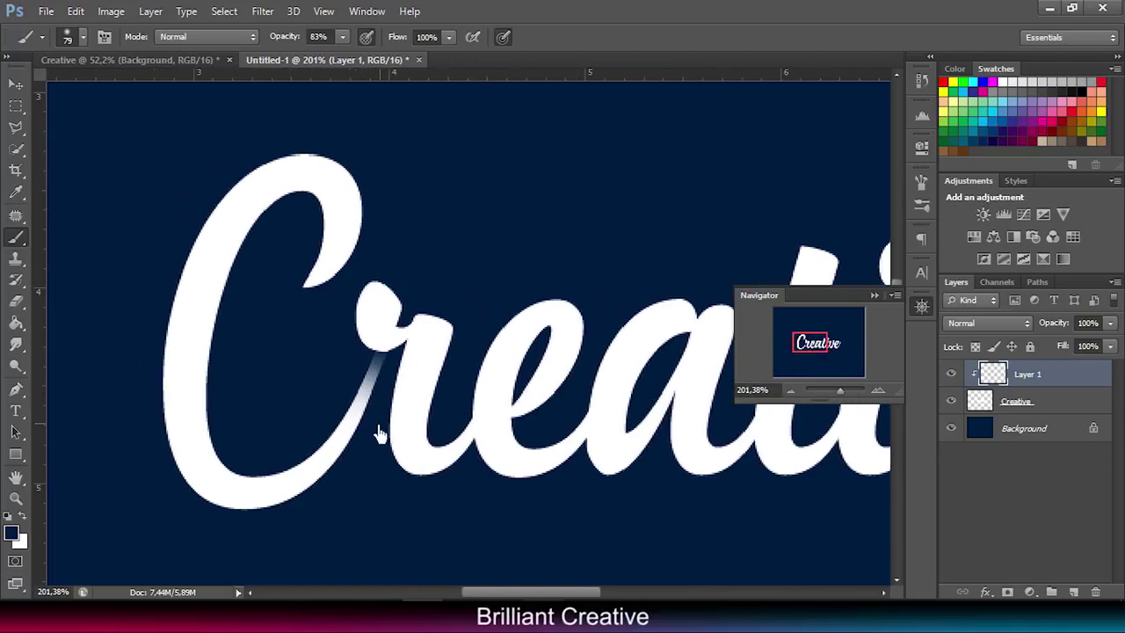
pyautogui.click(16, 389)
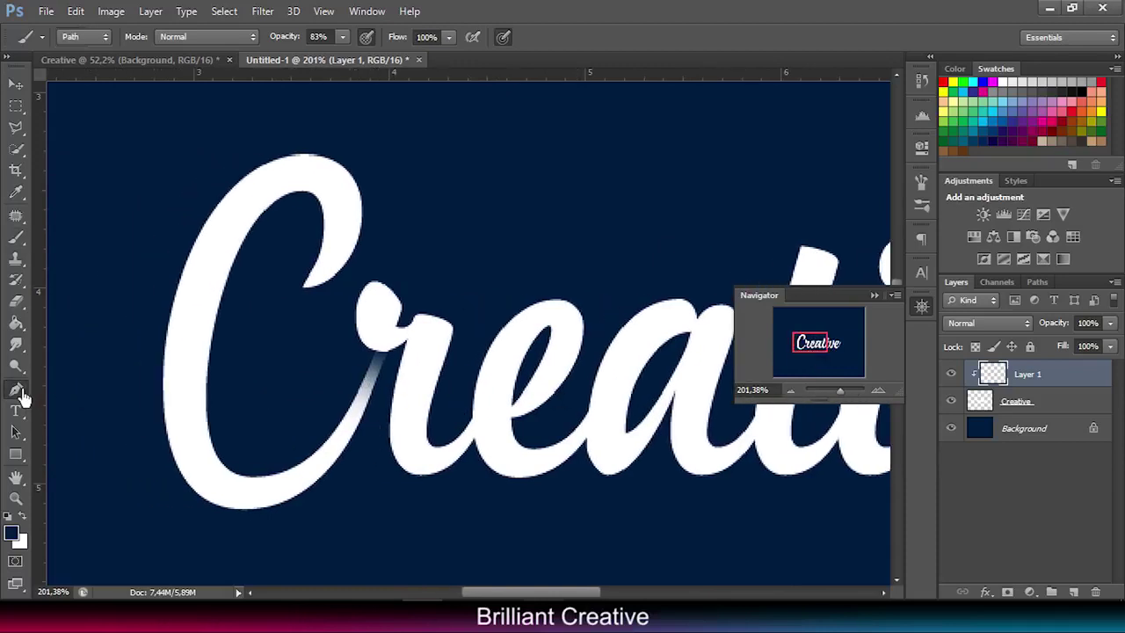
pyautogui.click(475, 429)
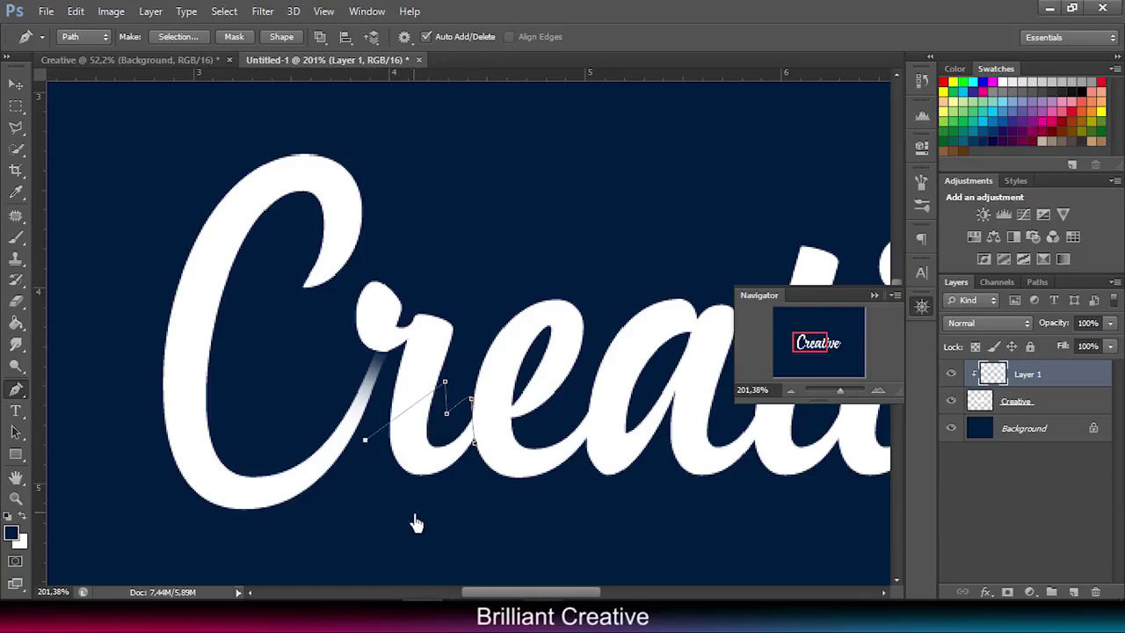
pyautogui.moveTo(476, 480); pyautogui.dragTo(475, 453)
pyautogui.rightClick(463, 464)
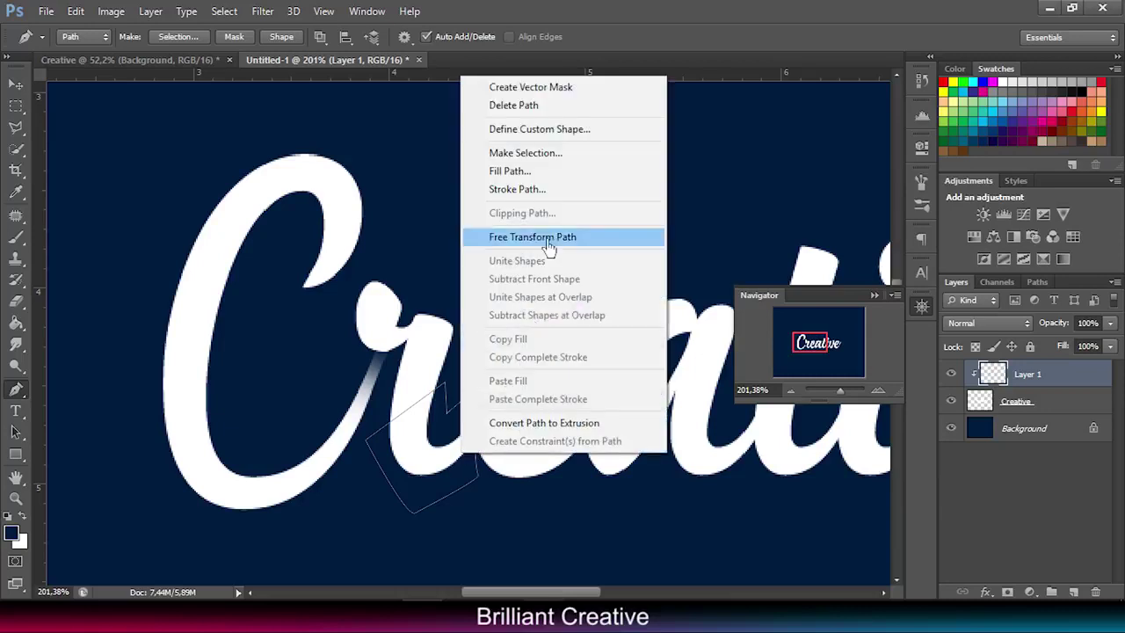
pyautogui.click(550, 166)
pyautogui.click(648, 176)
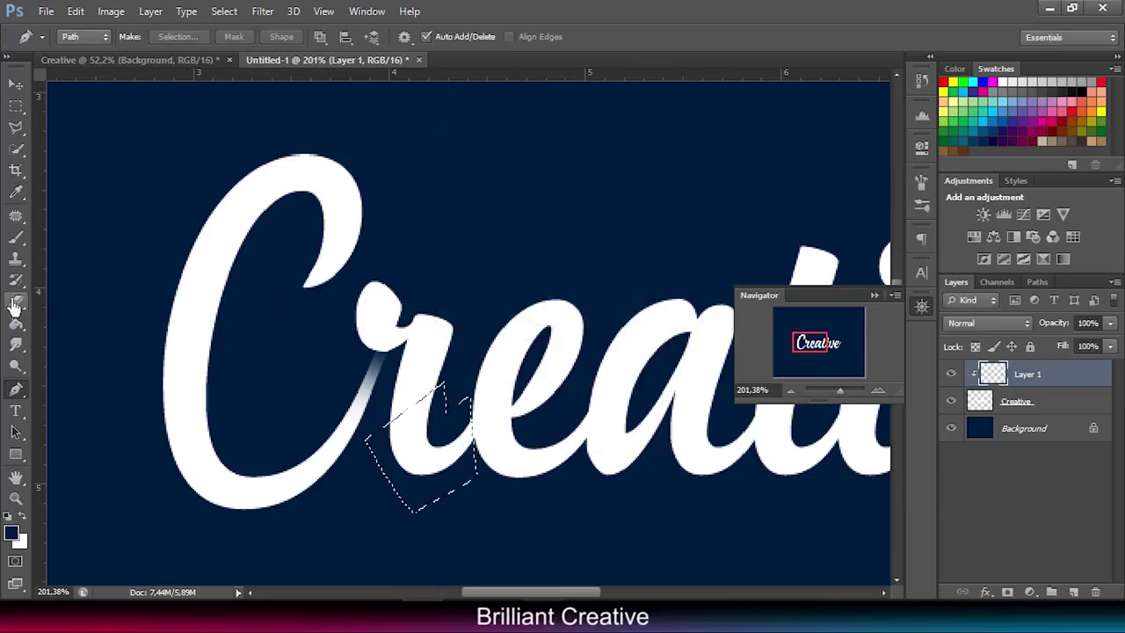
pyautogui.click(16, 238)
pyautogui.moveTo(510, 460)
pyautogui.mouseDown()
pyautogui.moveTo(508, 432)
pyautogui.moveTo(497, 443)
pyautogui.mouseUp()
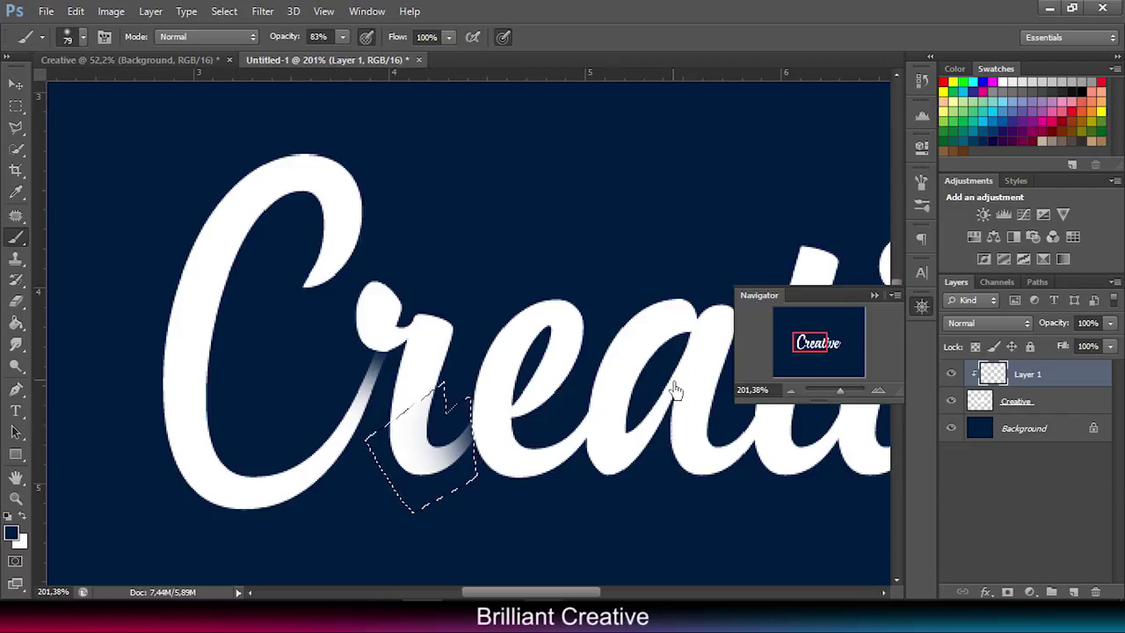
pyautogui.hotkey('ctrl', 'd')
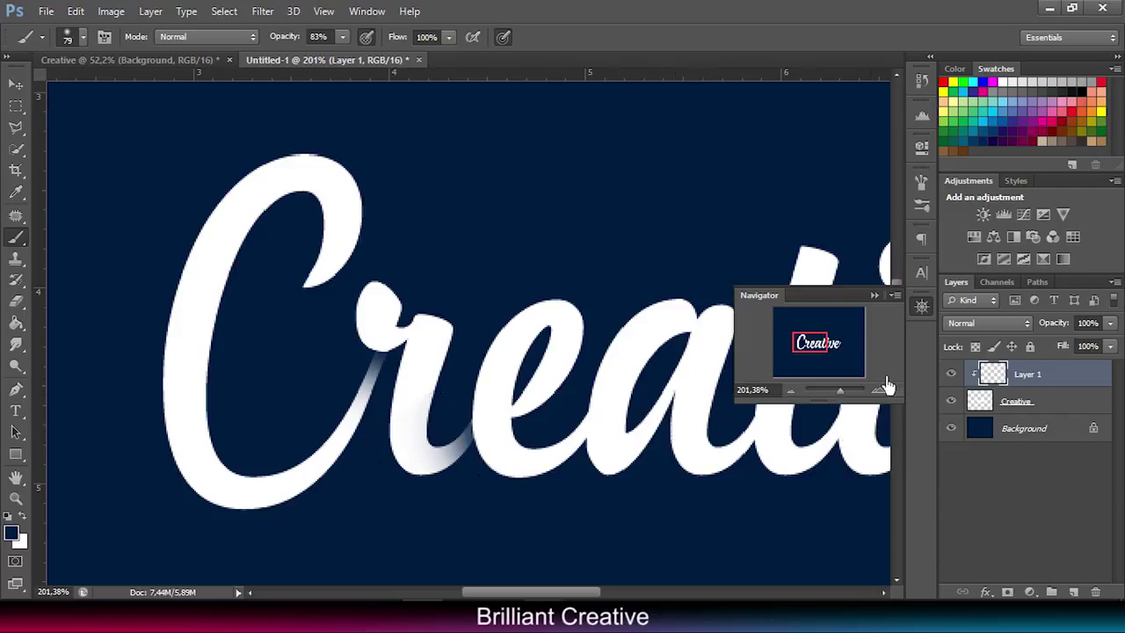
# Shade the e's rising stroke with soft navy brushing inside a Pen-path selection, then deselect.
pyautogui.click(16, 390)
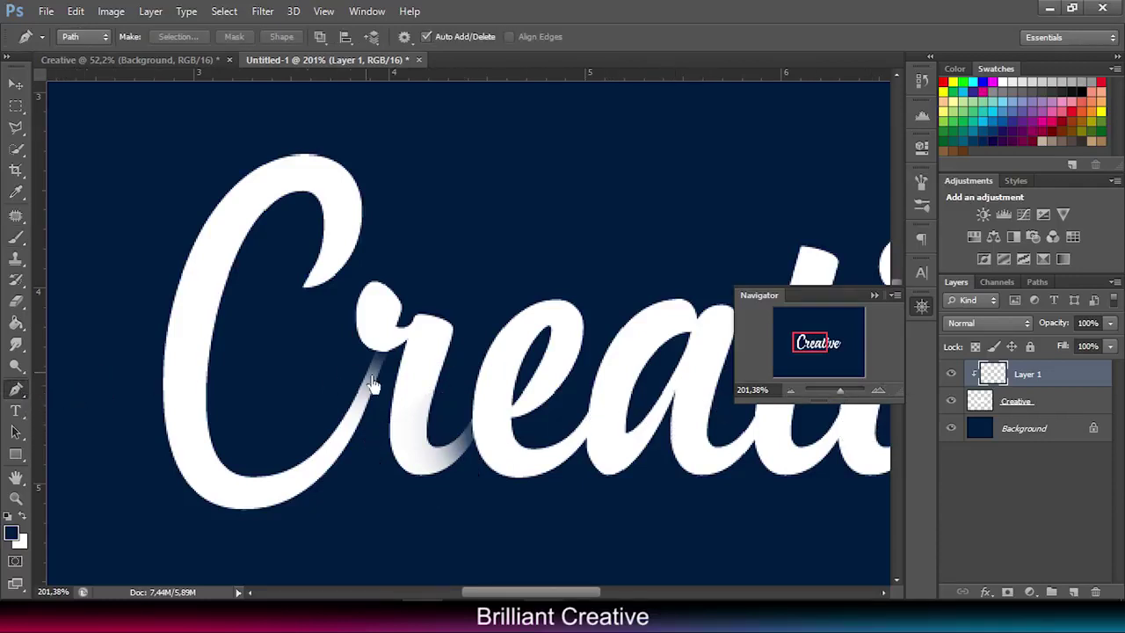
pyautogui.click(512, 426)
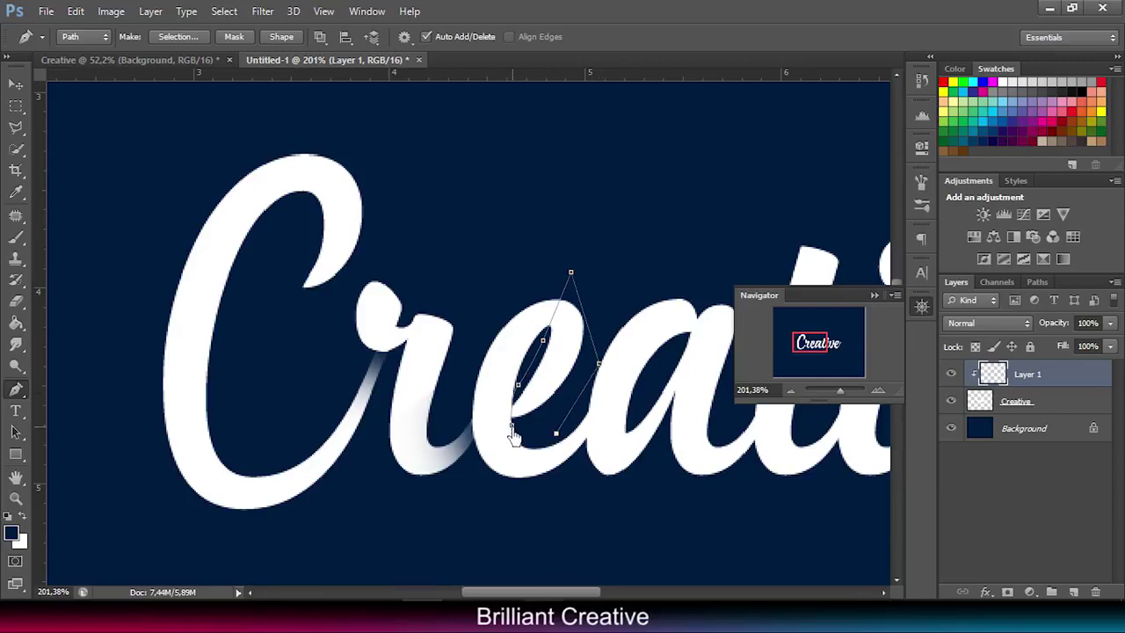
pyautogui.rightClick(550, 408)
pyautogui.click(625, 108)
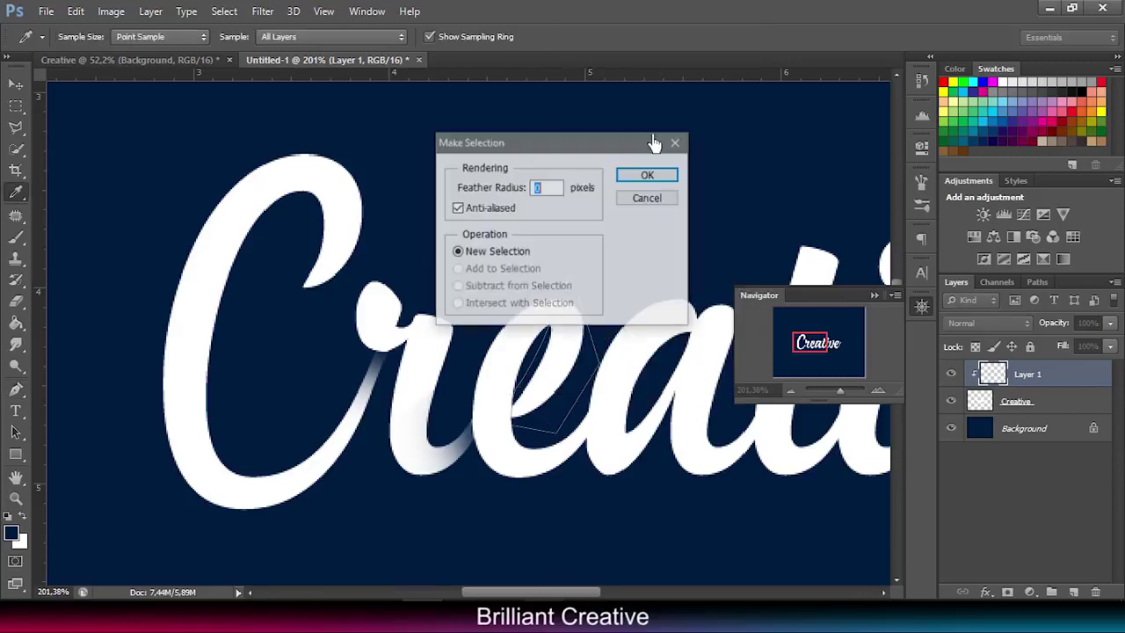
pyautogui.click(648, 176)
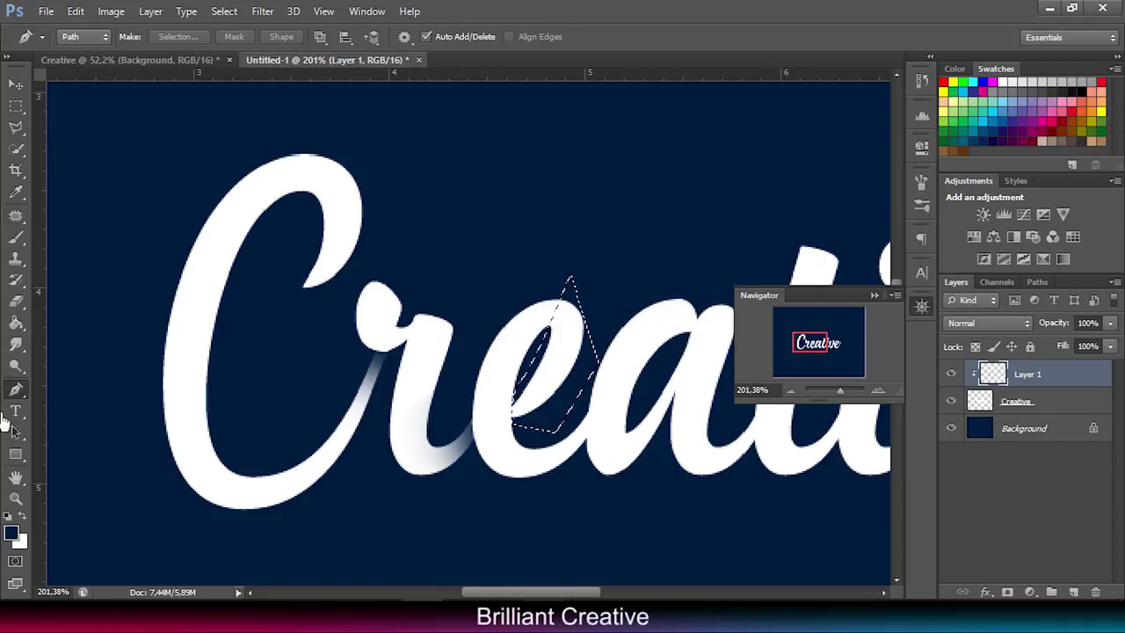
pyautogui.click(16, 237)
pyautogui.moveTo(517, 419); pyautogui.dragTo(497, 420)
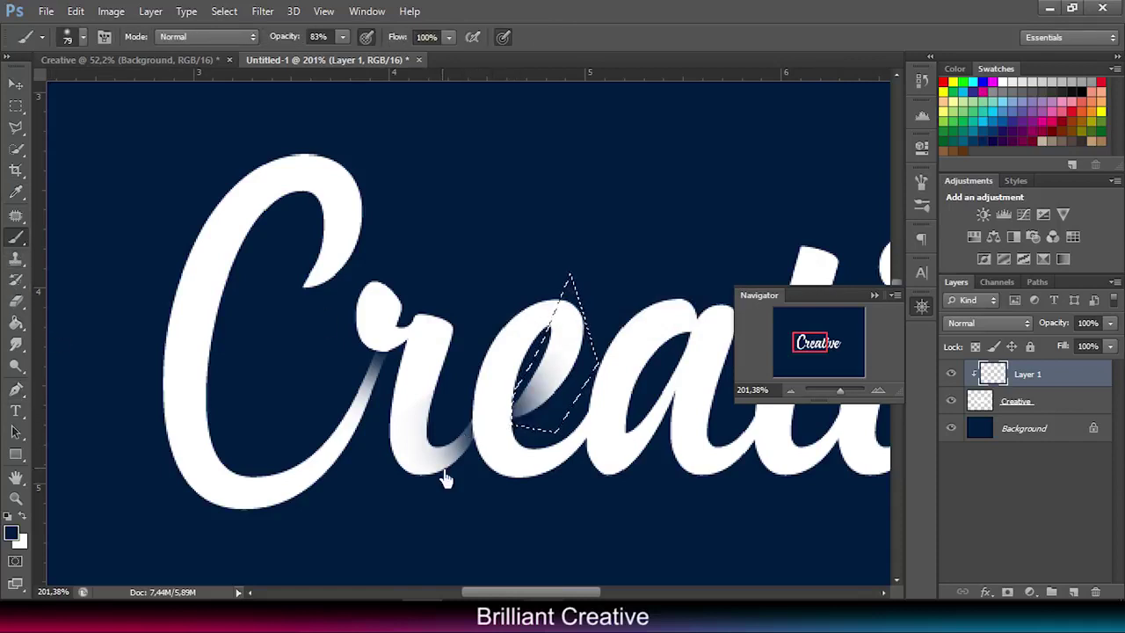
pyautogui.hotkey('ctrl', 'd')
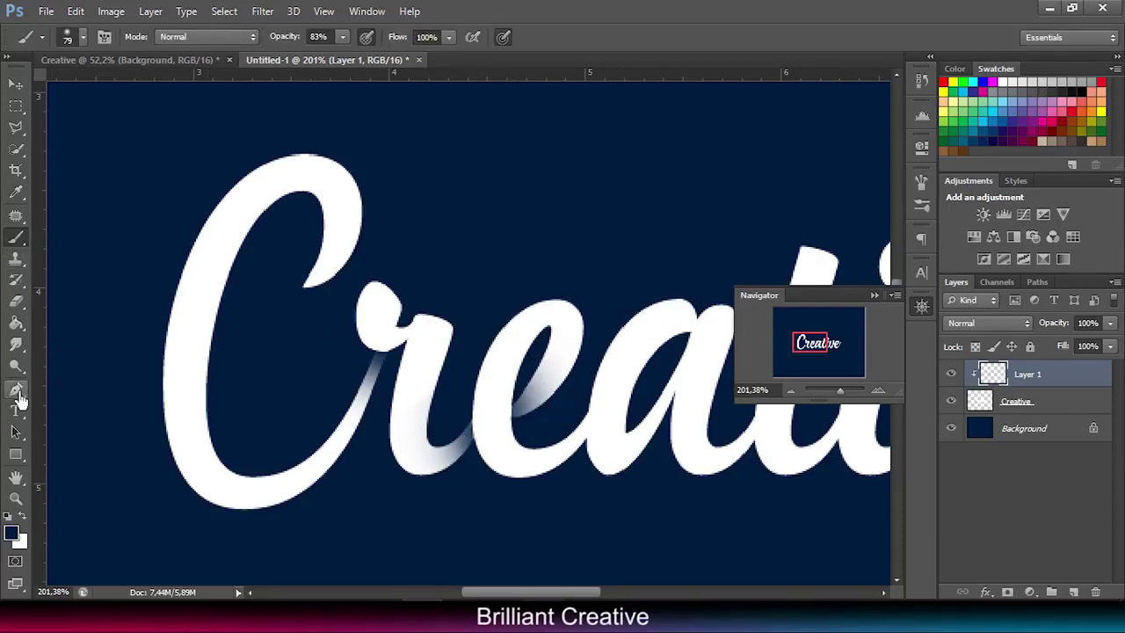
# Make a Pen-path selection at the e–a join and shade it with the soft brush.
pyautogui.click(17, 391)
pyautogui.click(586, 447)
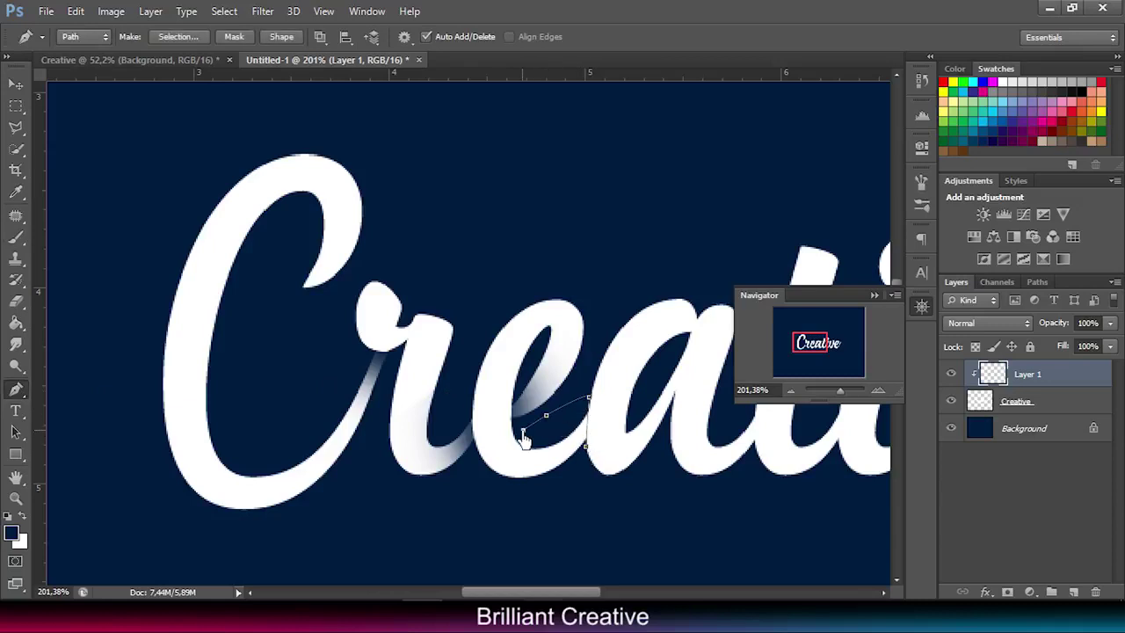
pyautogui.rightClick(586, 457)
pyautogui.click(619, 144)
pyautogui.click(648, 176)
pyautogui.click(16, 238)
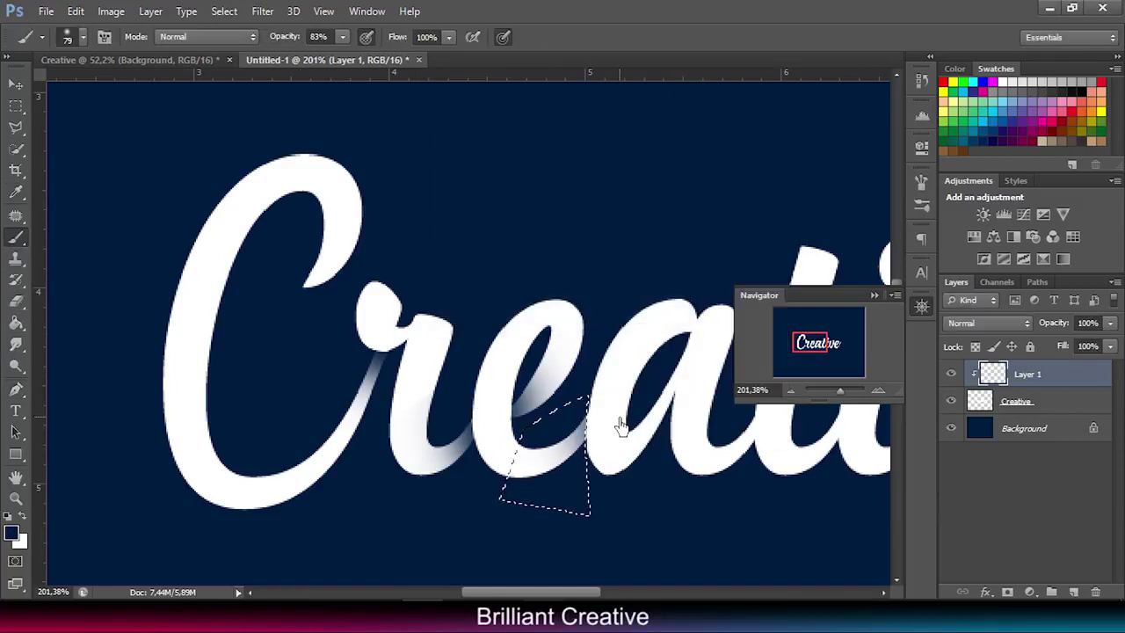
pyautogui.hotkey('ctrl', 'd')
pyautogui.moveTo(842, 398)
pyautogui.mouseDown()
pyautogui.moveTo(829, 395)
pyautogui.moveTo(842, 397)
pyautogui.moveTo(826, 358)
pyautogui.mouseUp()
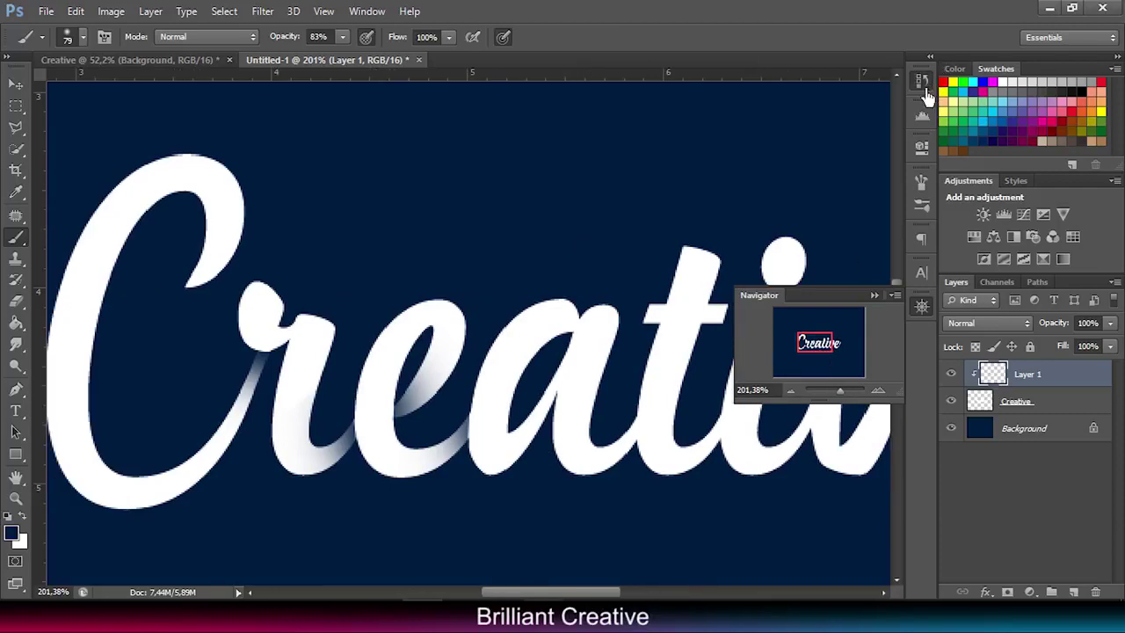
# Step back in History to the selection state and repaint the e–a shadow darker, then deselect.
pyautogui.click(921, 80)
pyautogui.click(800, 114)
pyautogui.click(798, 95)
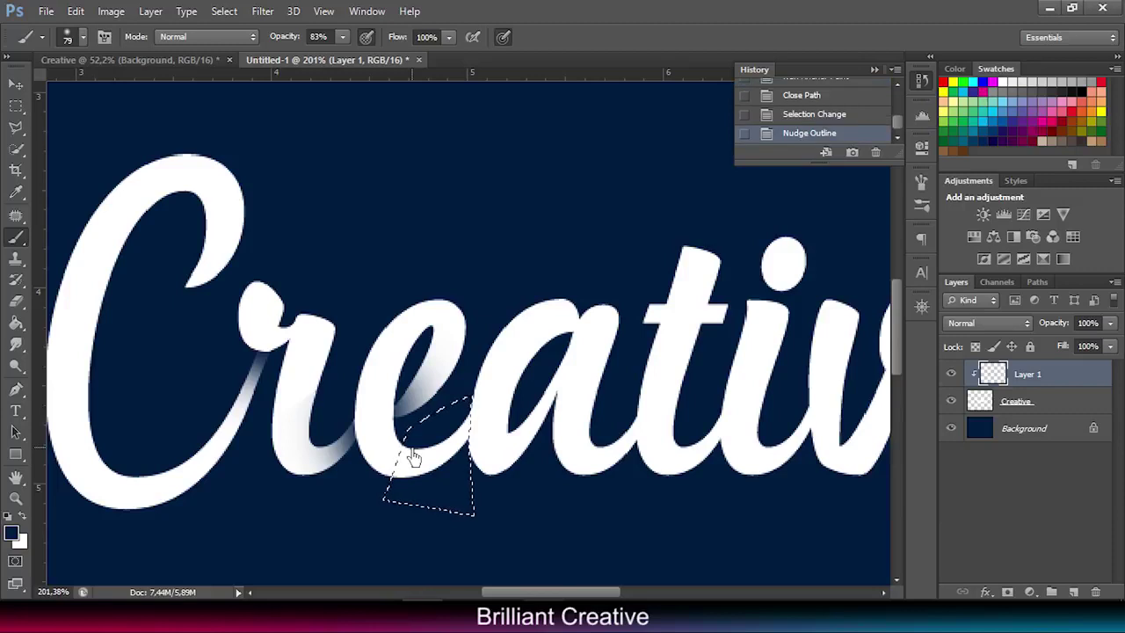
pyautogui.click(497, 436)
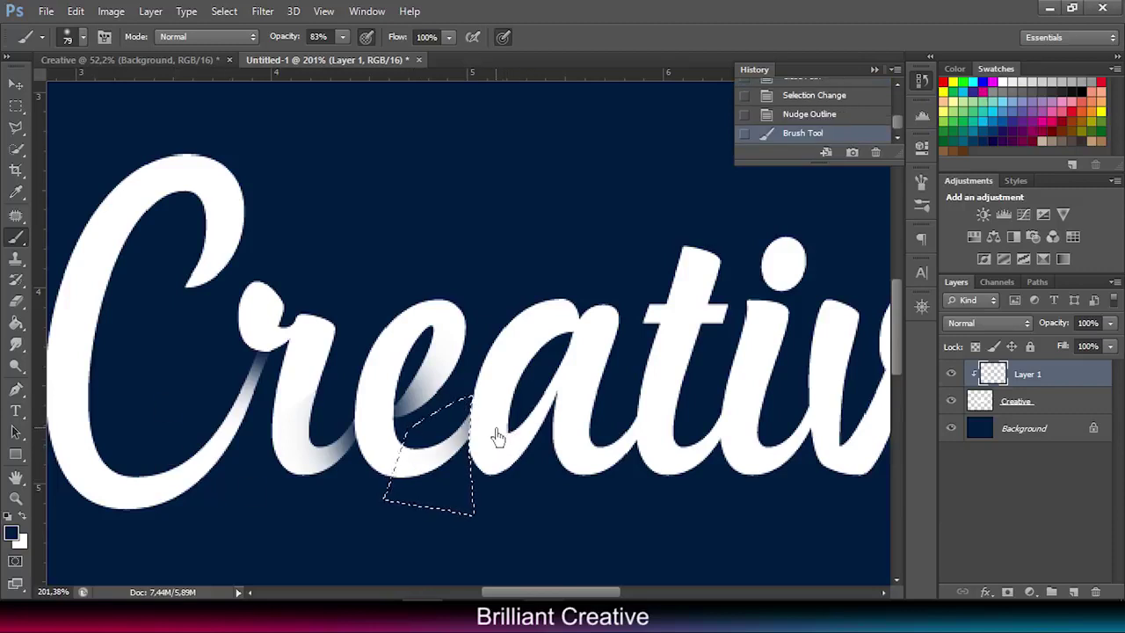
pyautogui.click(498, 444)
pyautogui.hotkey('ctrl', 'd')
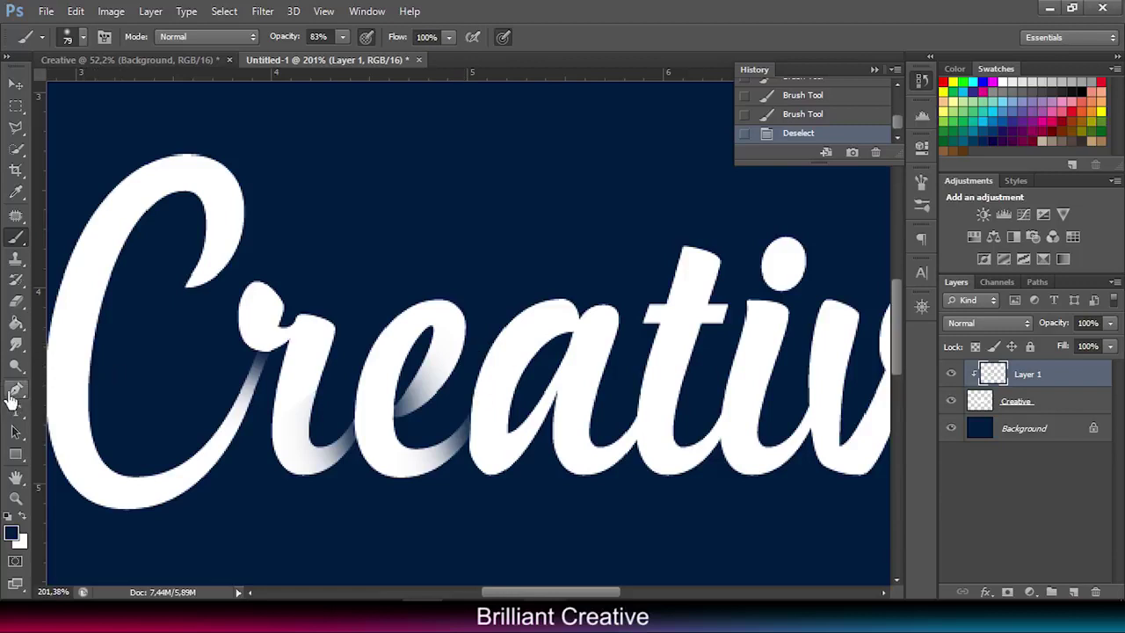
# Outline the top of the 'a' with a closed Pen path and convert it to a selection.
pyautogui.click(15, 391)
pyautogui.click(569, 343)
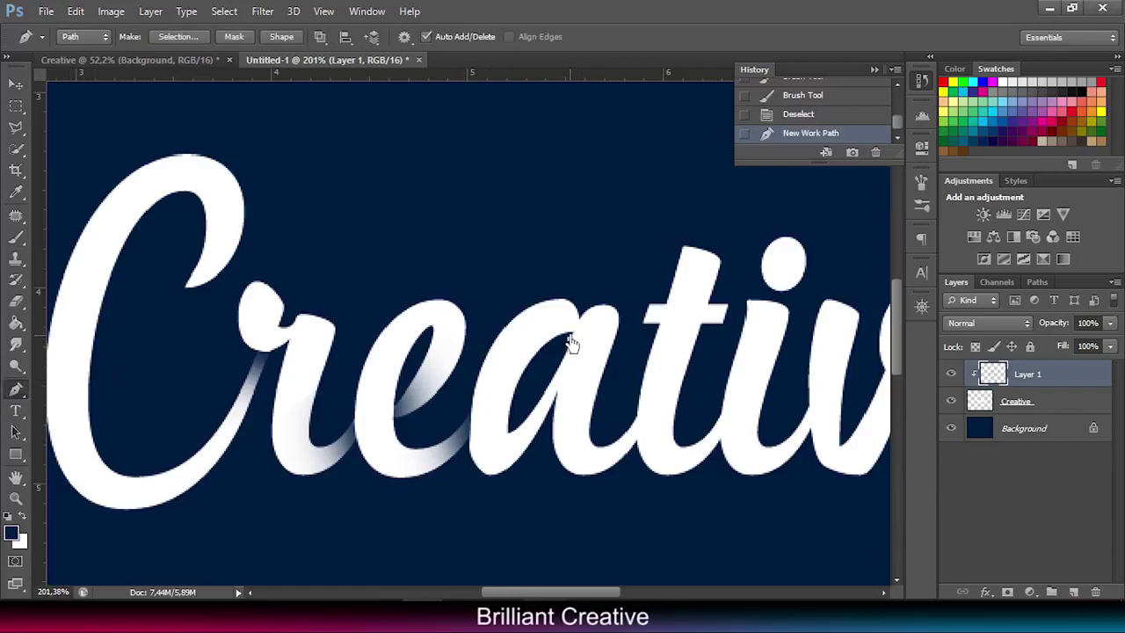
pyautogui.moveTo(593, 293); pyautogui.dragTo(602, 292)
pyautogui.click(555, 261)
pyautogui.click(506, 267)
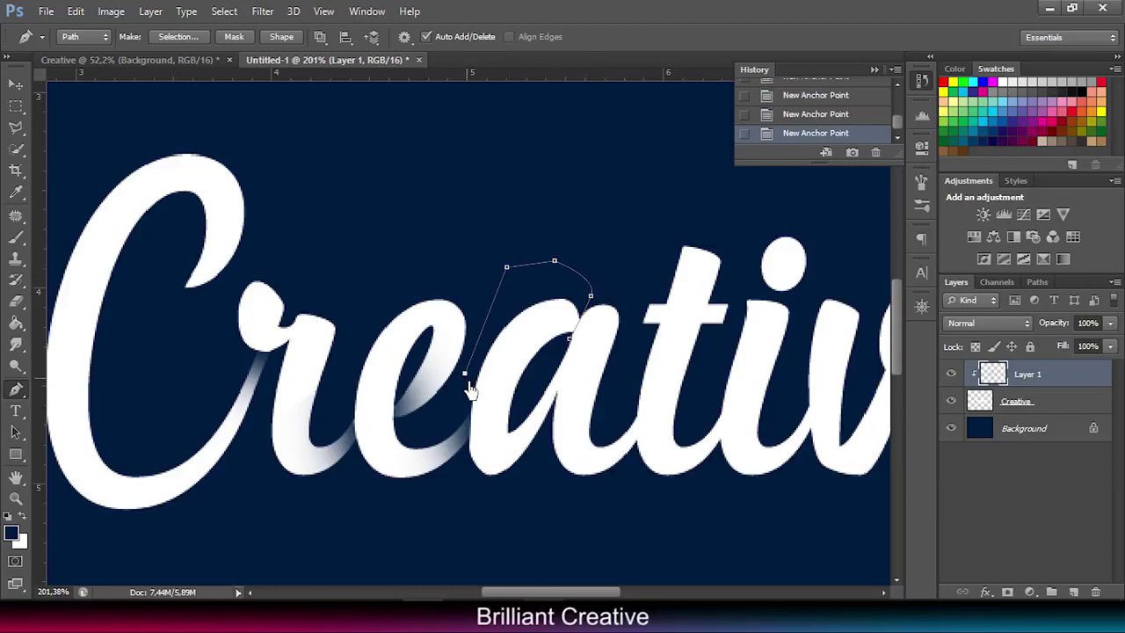
pyautogui.click(528, 401)
pyautogui.click(569, 343)
pyautogui.rightClick(570, 343)
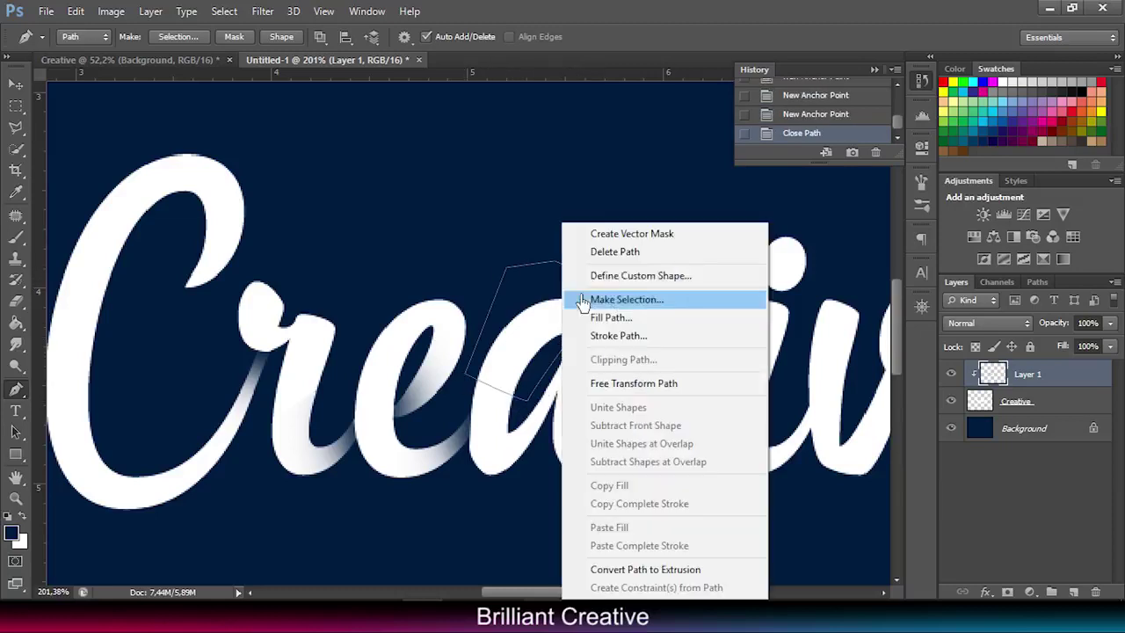
pyautogui.click(627, 296)
pyautogui.click(666, 181)
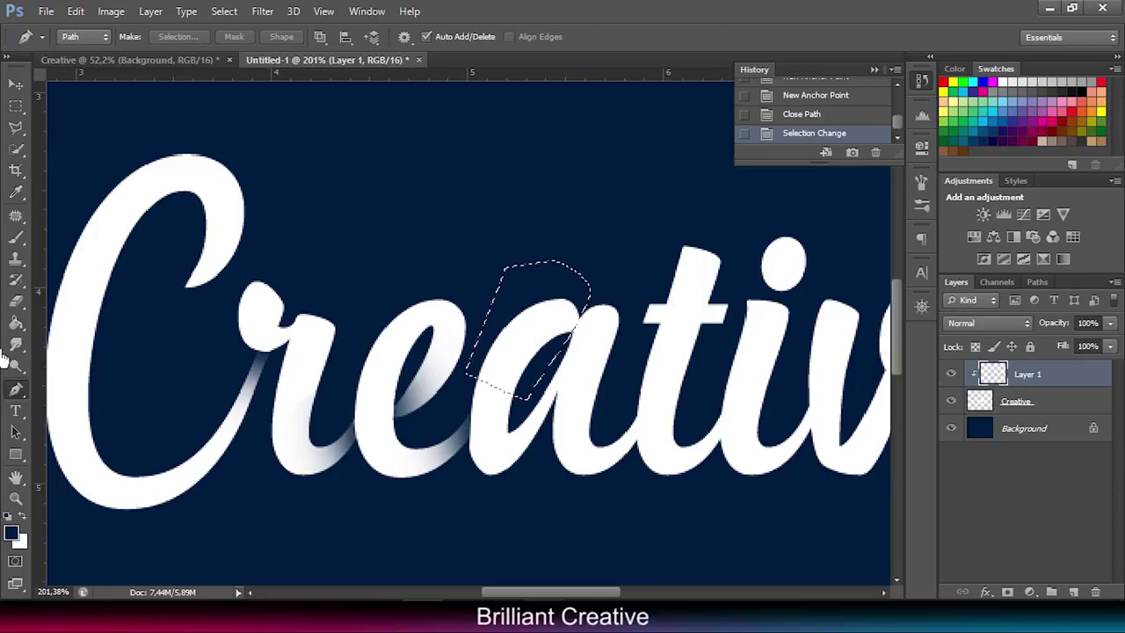
# Brush two soft navy shadow strokes on the top of the 'a', then deselect.
pyautogui.click(16, 237)
pyautogui.moveTo(517, 325); pyautogui.dragTo(580, 336)
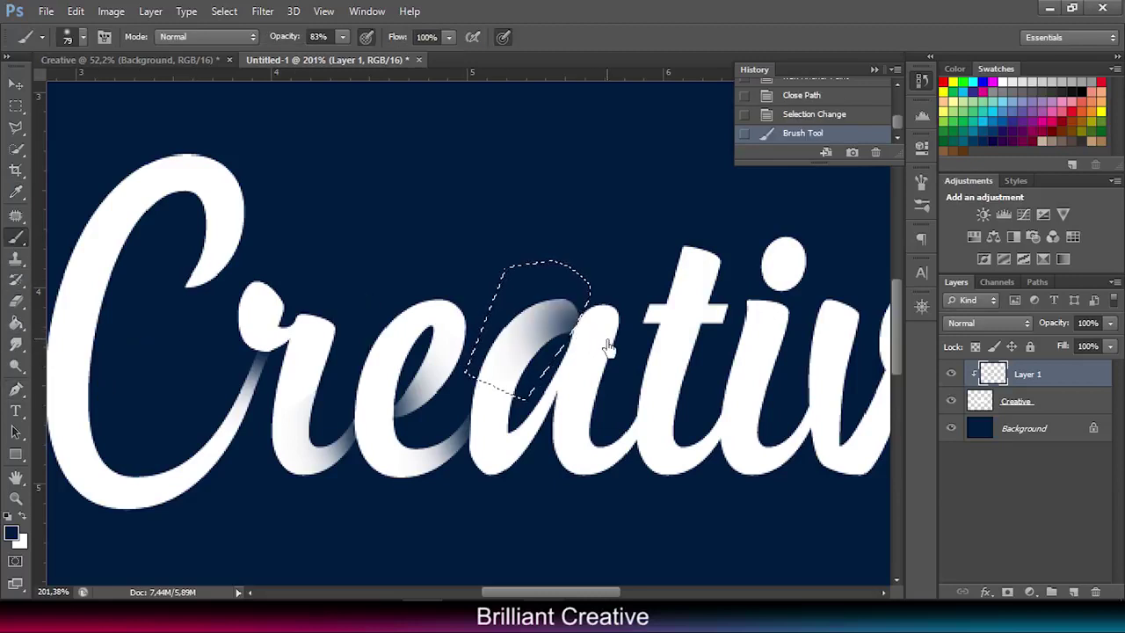
pyautogui.click(616, 350)
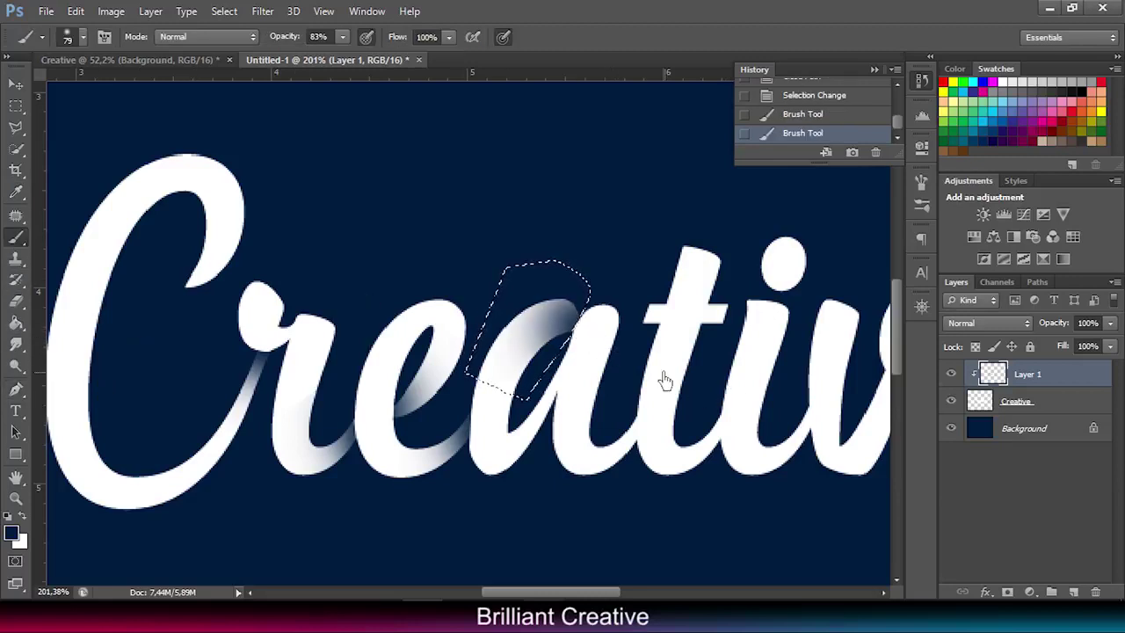
pyautogui.hotkey('ctrl', 'd')
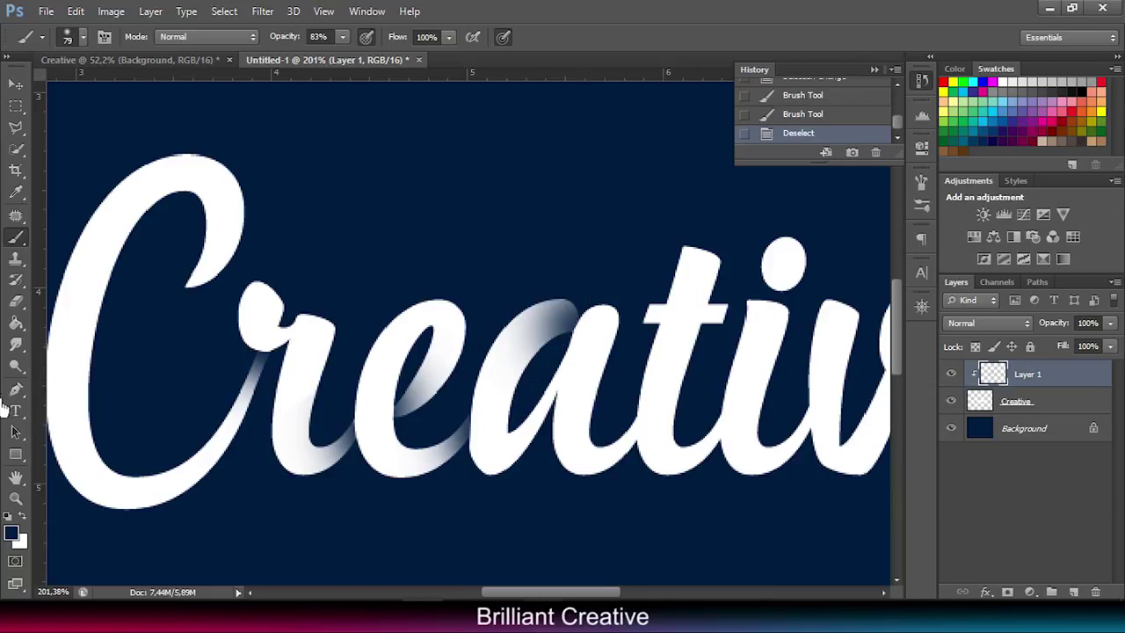
pyautogui.click(16, 390)
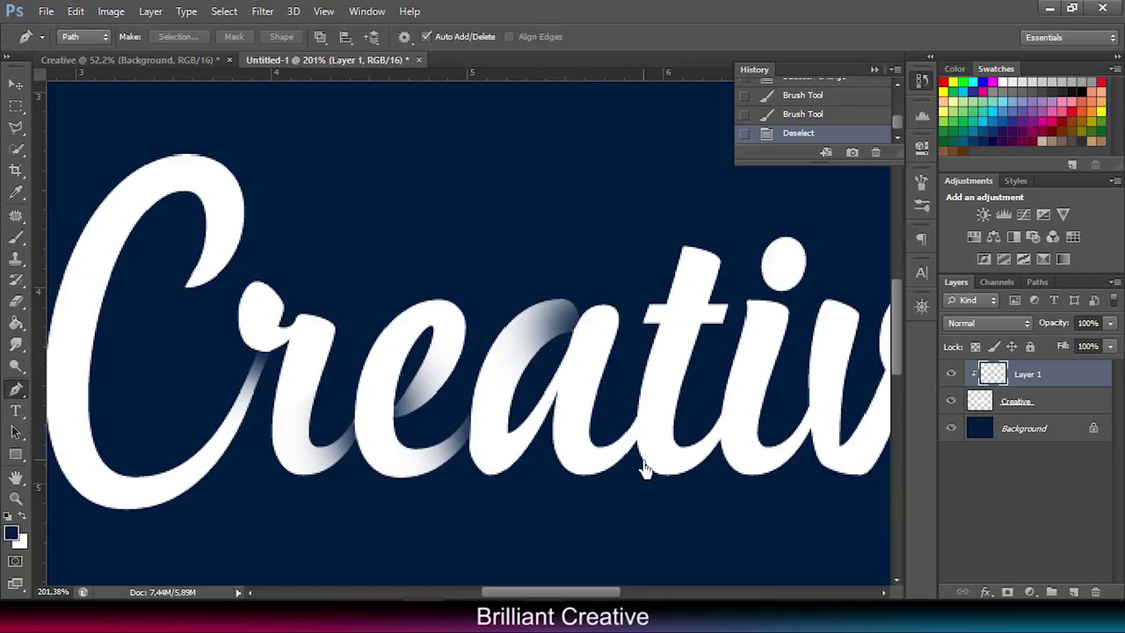
# Shade the a–t overlap with a soft navy brush inside a closed Pen-path selection, then deselect.
pyautogui.click(638, 452)
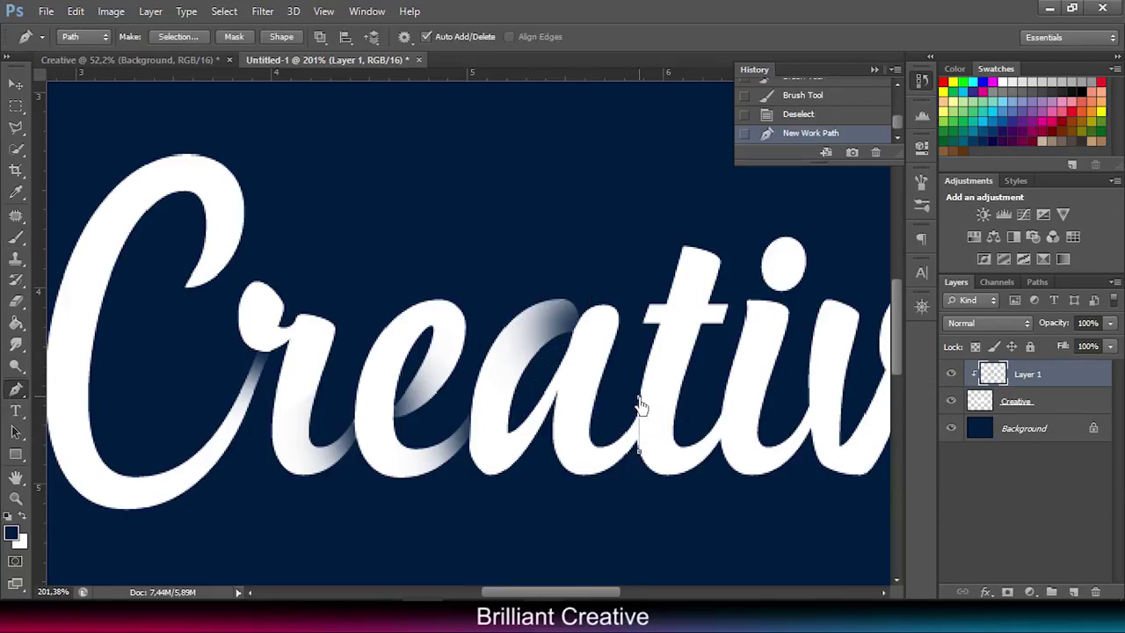
pyautogui.click(638, 396)
pyautogui.click(605, 412)
pyautogui.click(542, 434)
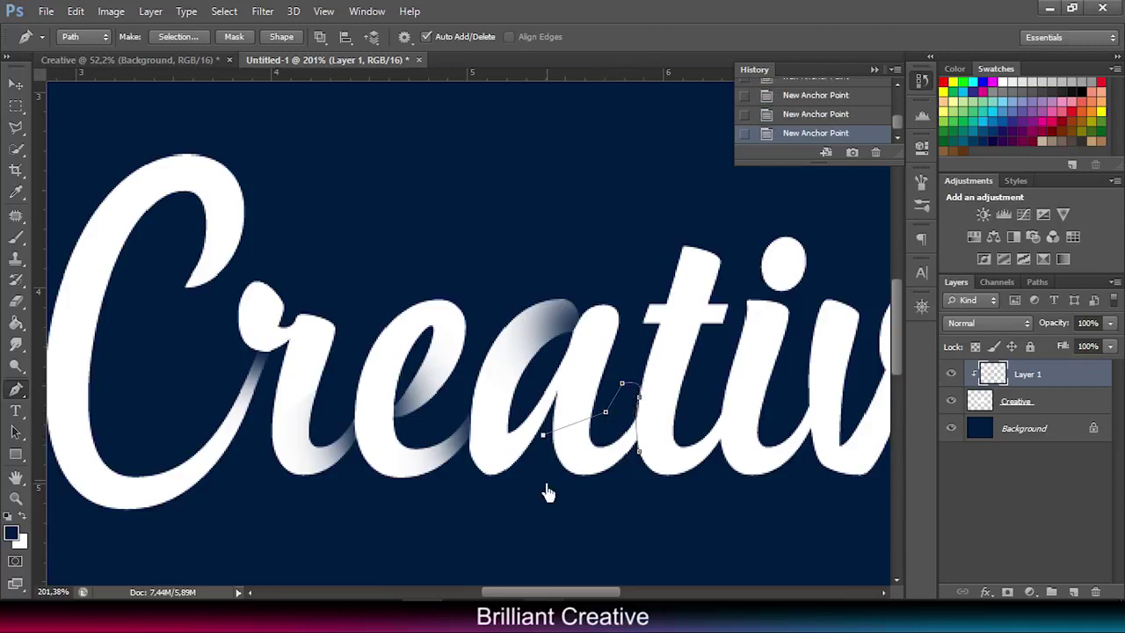
pyautogui.click(639, 450)
pyautogui.rightClick(639, 450)
pyautogui.click(656, 157)
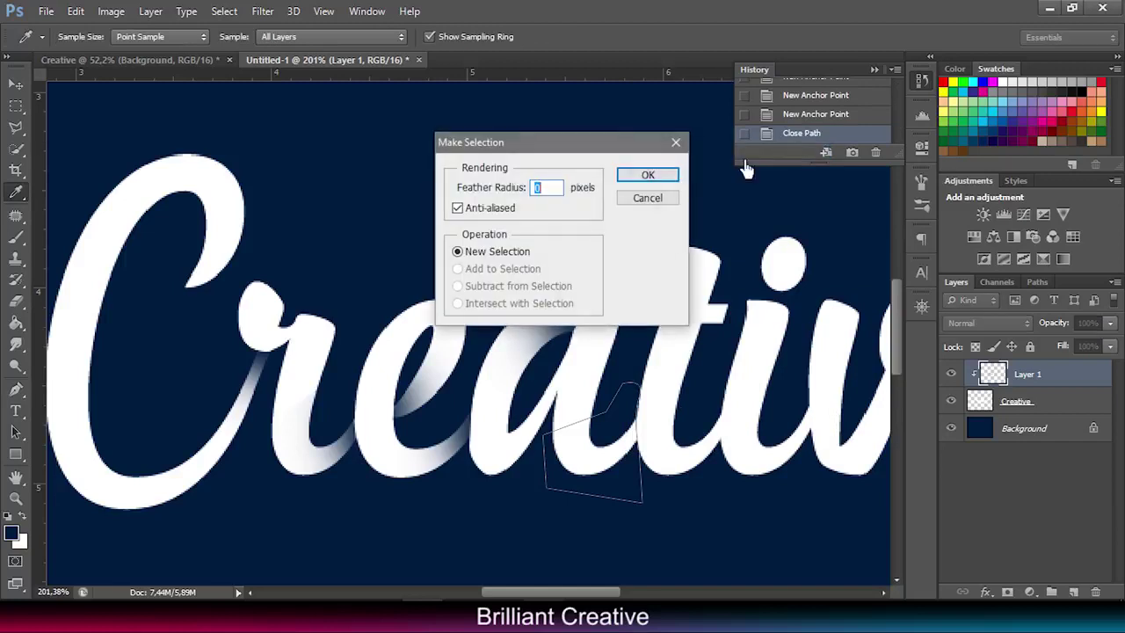
pyautogui.click(648, 175)
pyautogui.click(15, 237)
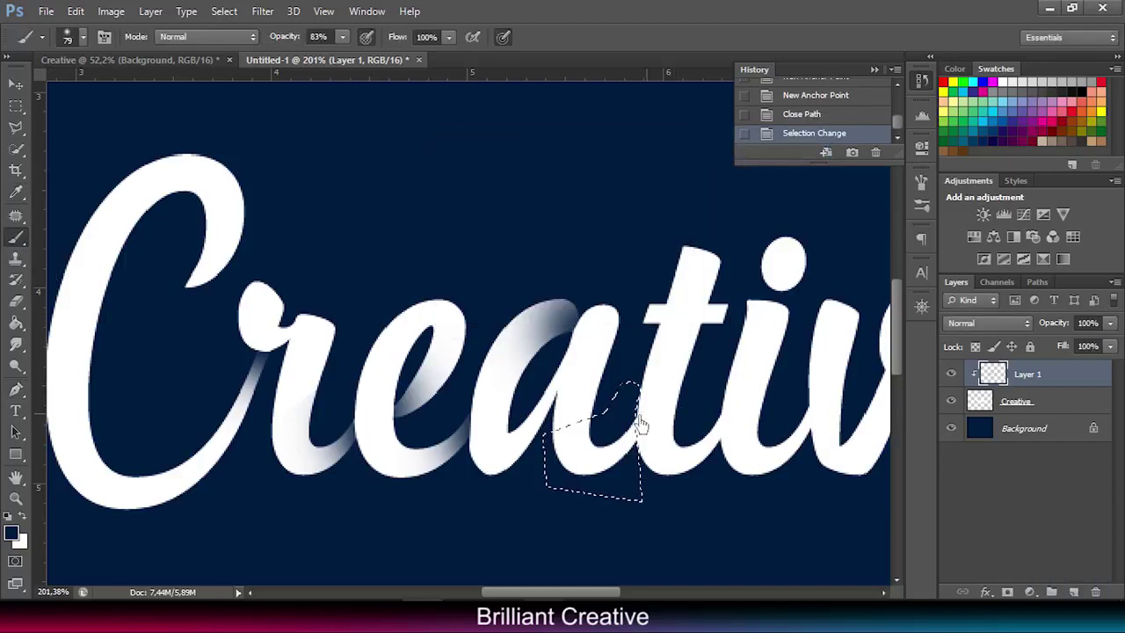
pyautogui.moveTo(643, 427)
pyautogui.mouseDown()
pyautogui.moveTo(665, 439)
pyautogui.moveTo(607, 440)
pyautogui.mouseUp()
pyautogui.hotkey('ctrl', 'd')
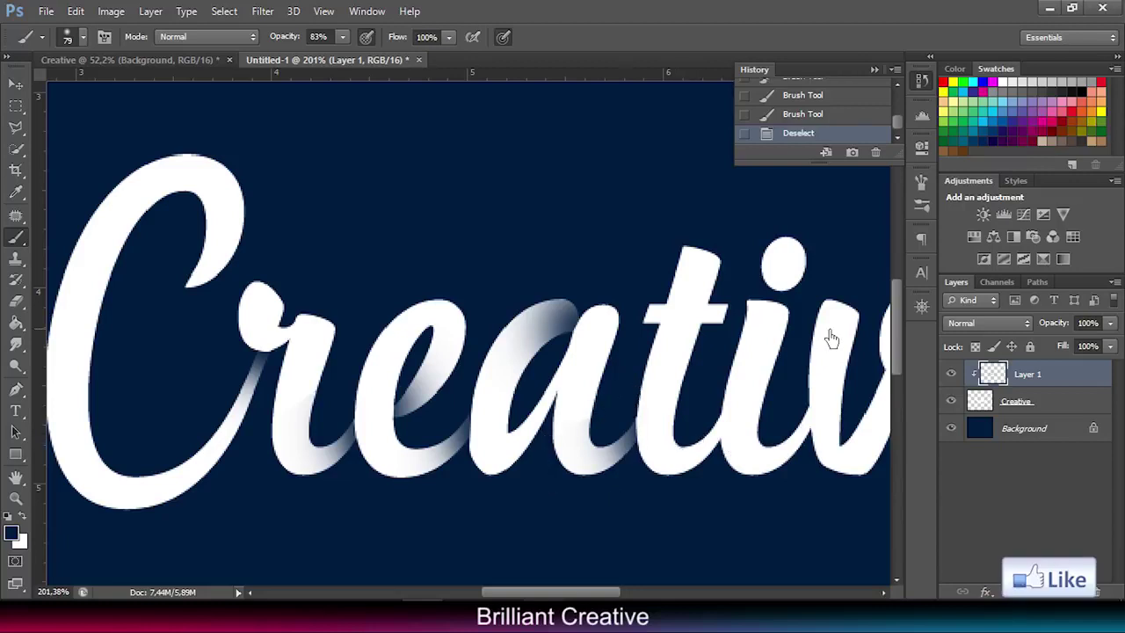
pyautogui.moveTo(828, 345); pyautogui.dragTo(839, 345)
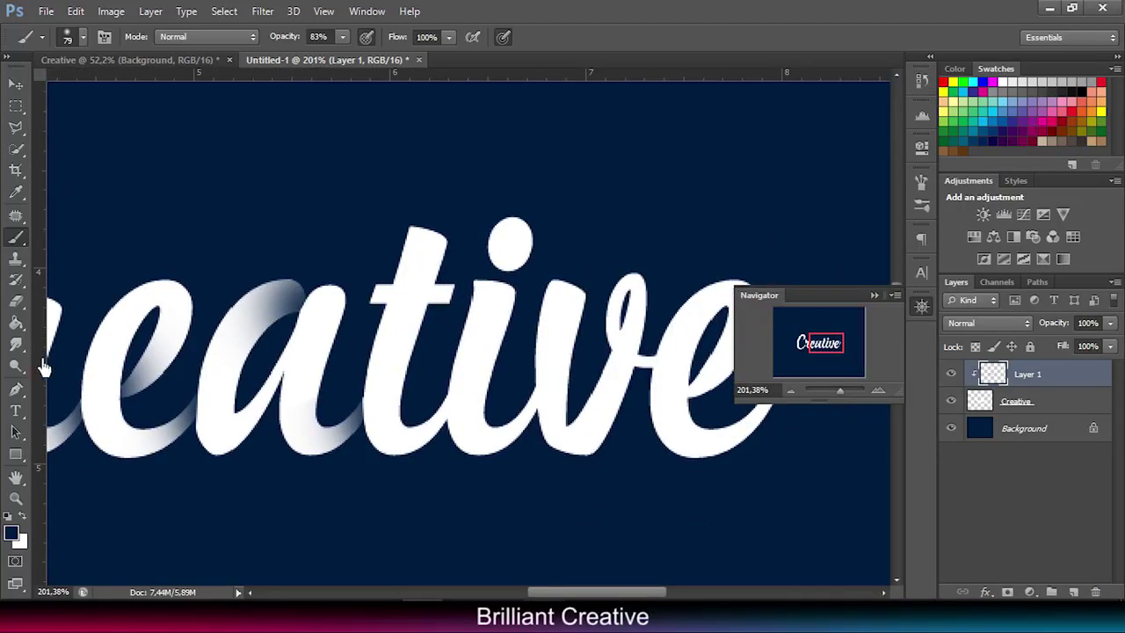
# Shade the base of the 't' where it joins the 'i' using a Pen selection and soft brush.
pyautogui.click(15, 389)
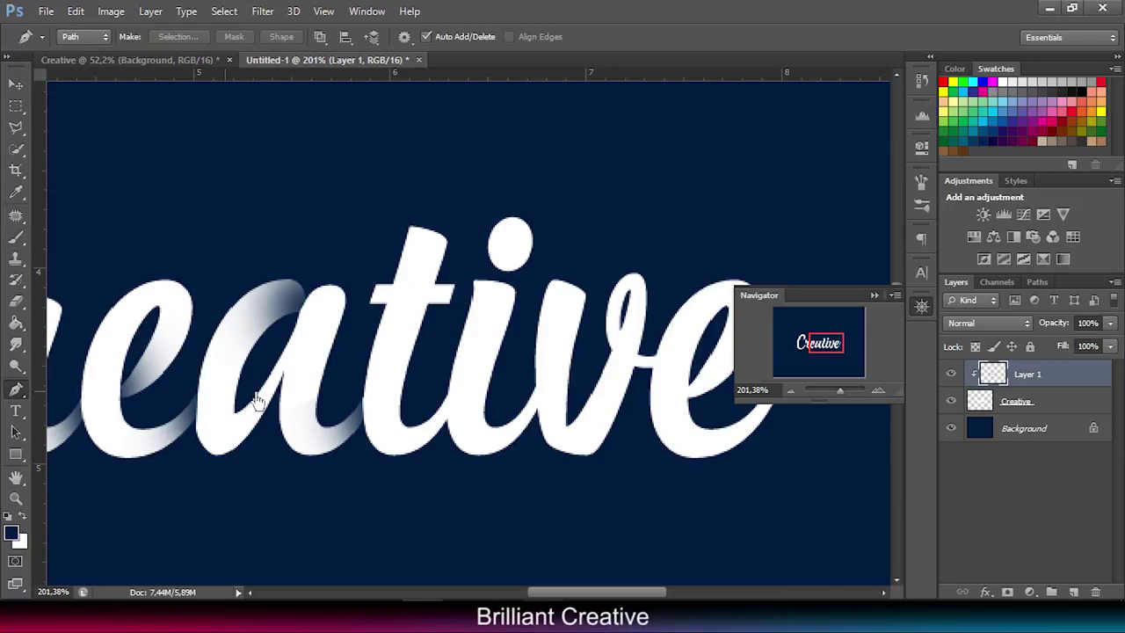
pyautogui.click(454, 414)
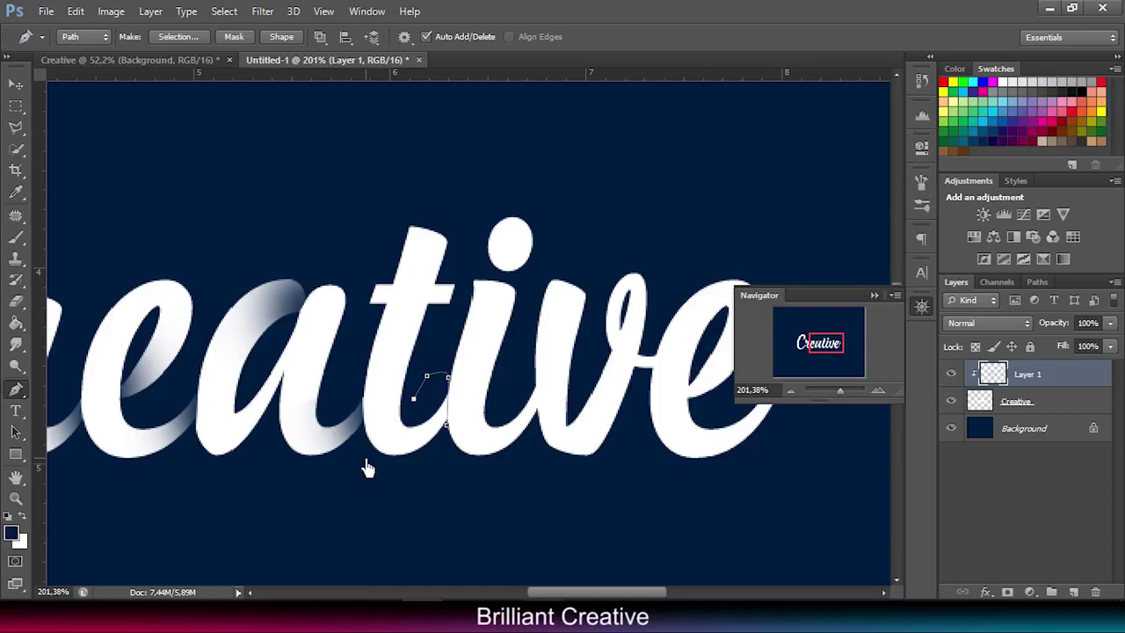
pyautogui.rightClick(431, 444)
pyautogui.click(528, 136)
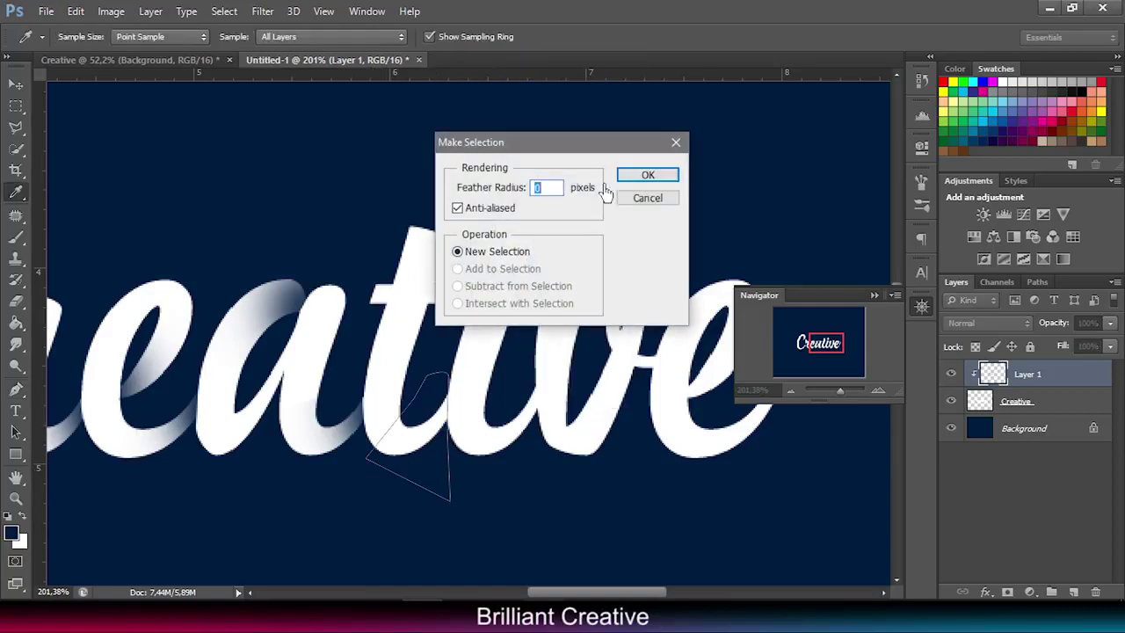
pyautogui.click(648, 175)
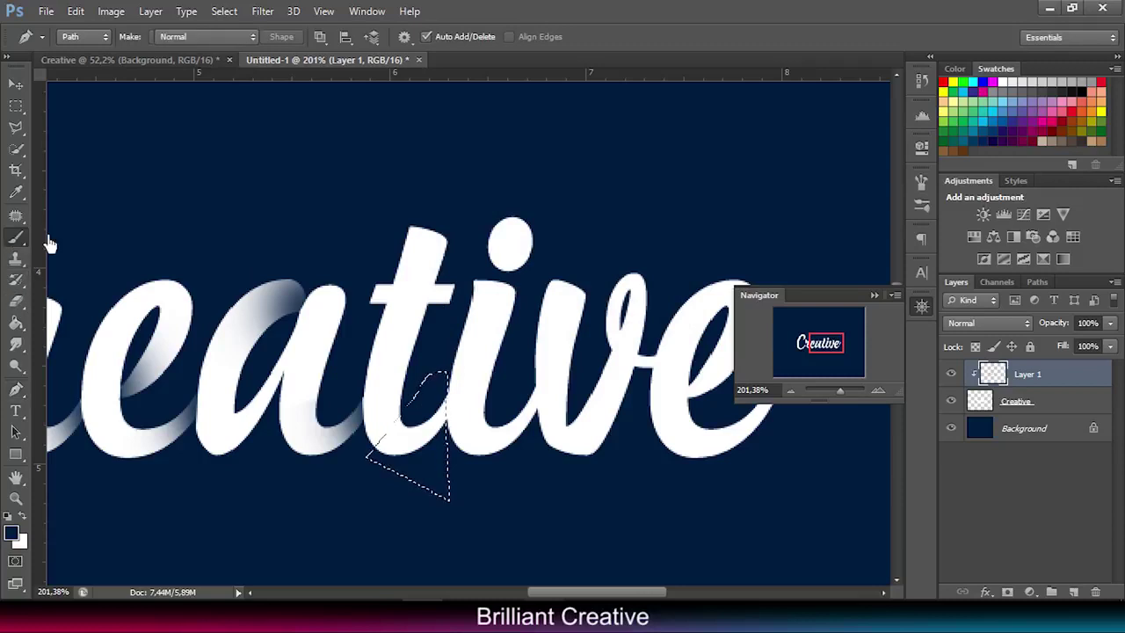
pyautogui.click(16, 238)
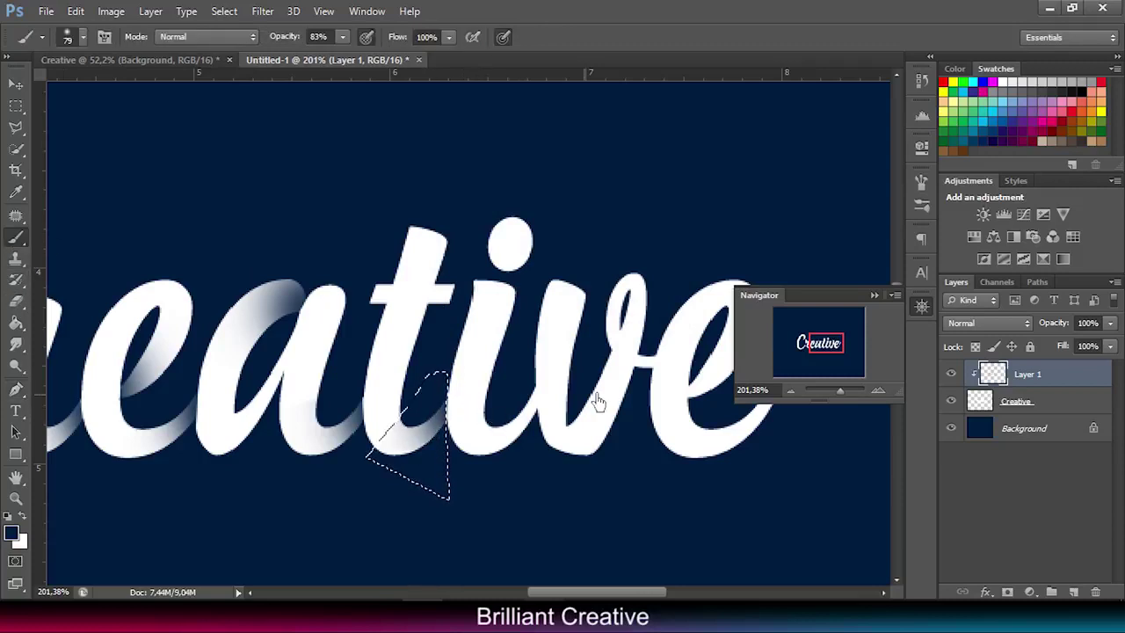
pyautogui.hotkey('ctrl', 'h')
pyautogui.moveTo(848, 405); pyautogui.dragTo(851, 402)
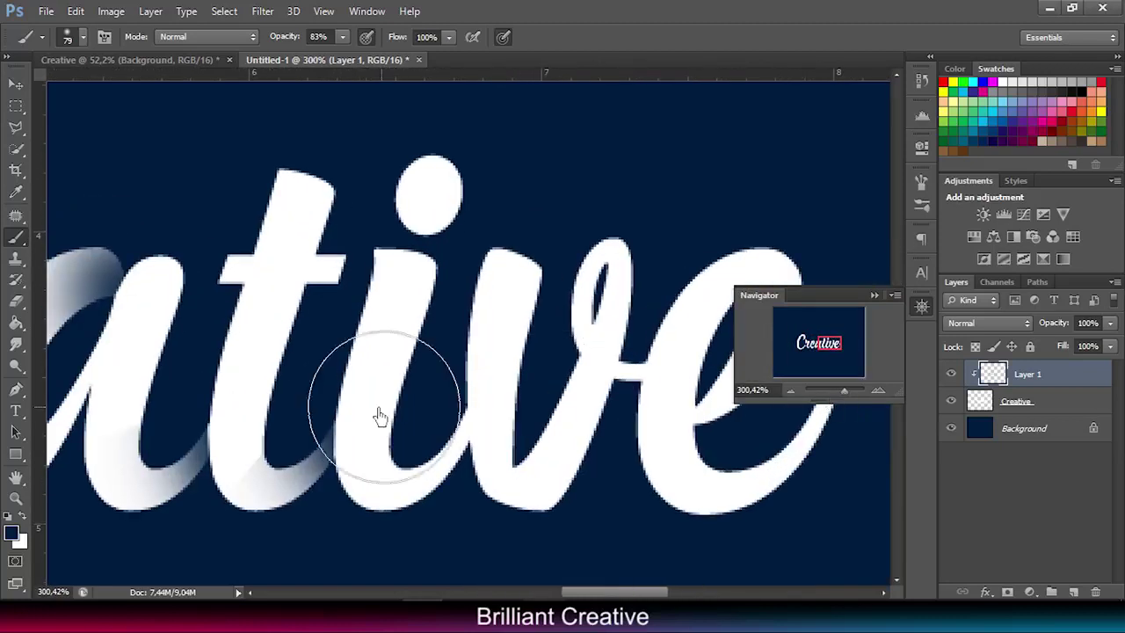
# Shade the base of the 'i' at the v join with soft navy brushing inside a Pen selection.
pyautogui.click(16, 301)
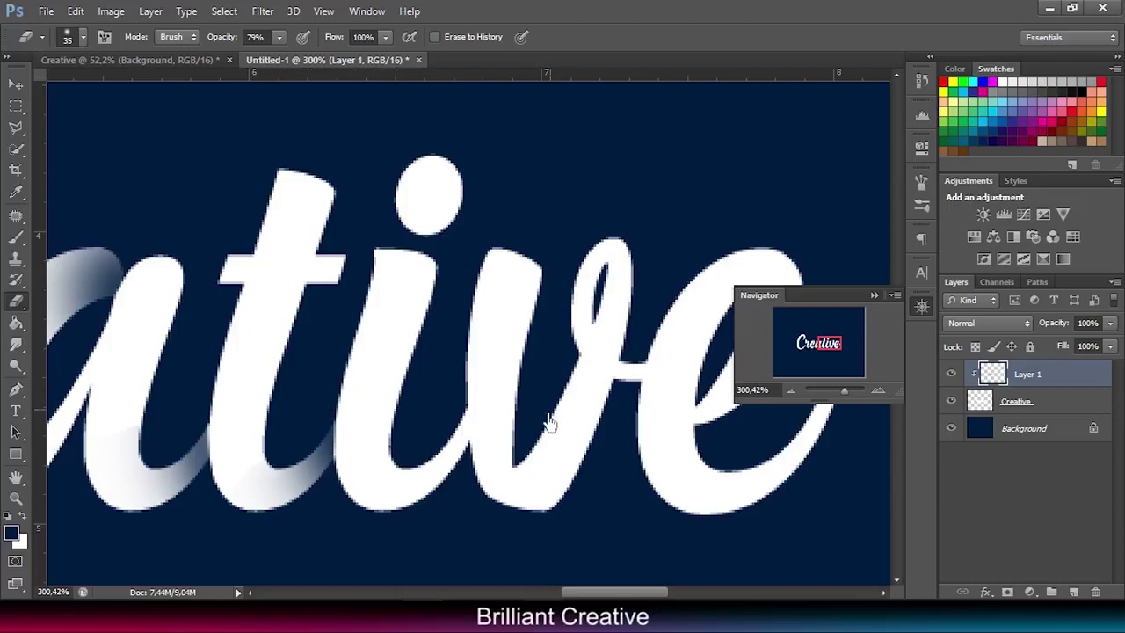
pyautogui.click(18, 388)
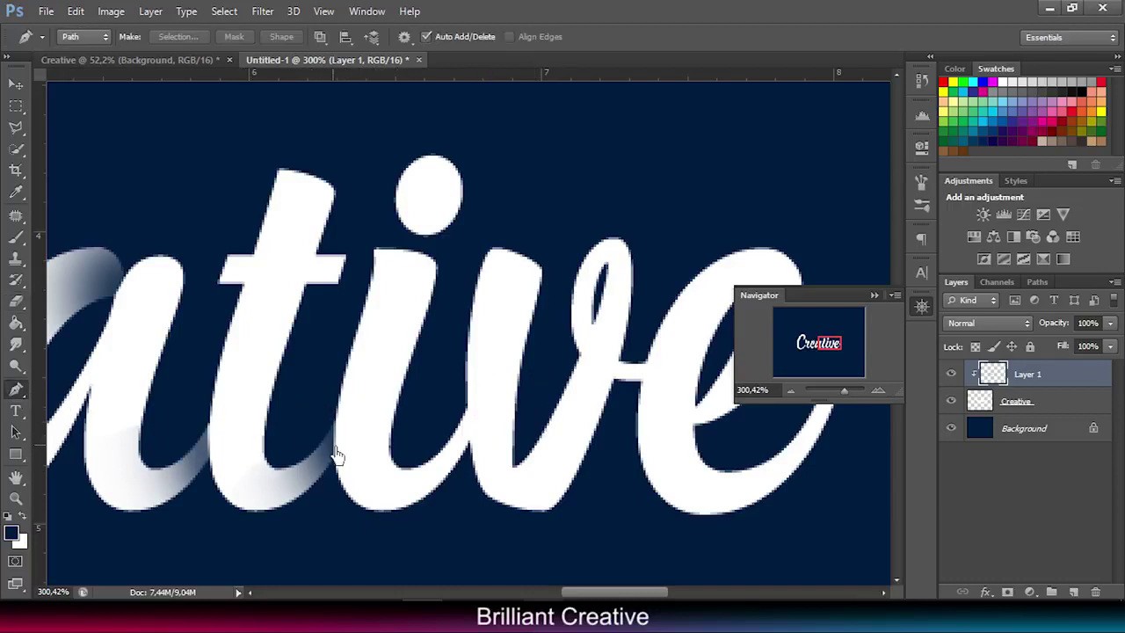
pyautogui.click(468, 447)
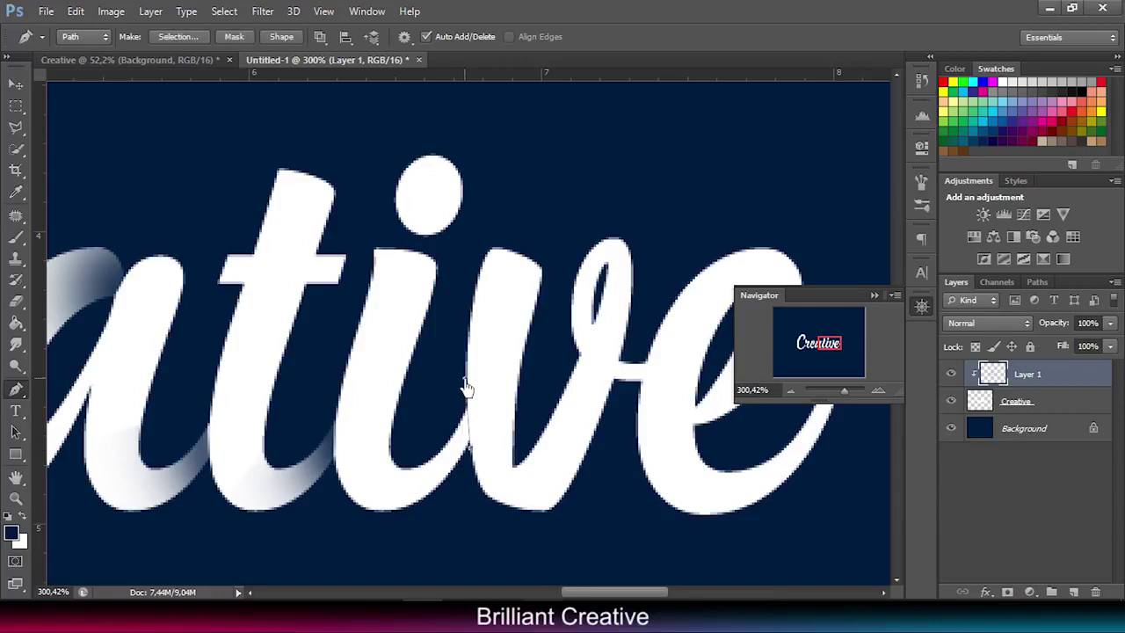
pyautogui.rightClick(444, 457)
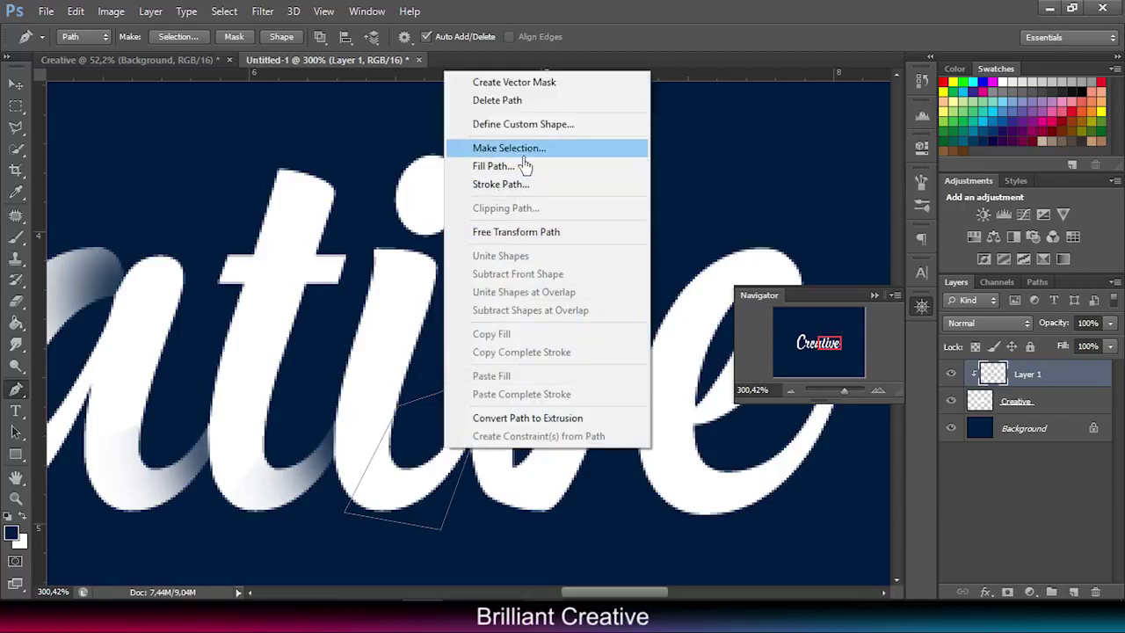
pyautogui.click(493, 146)
pyautogui.click(644, 176)
pyautogui.click(16, 238)
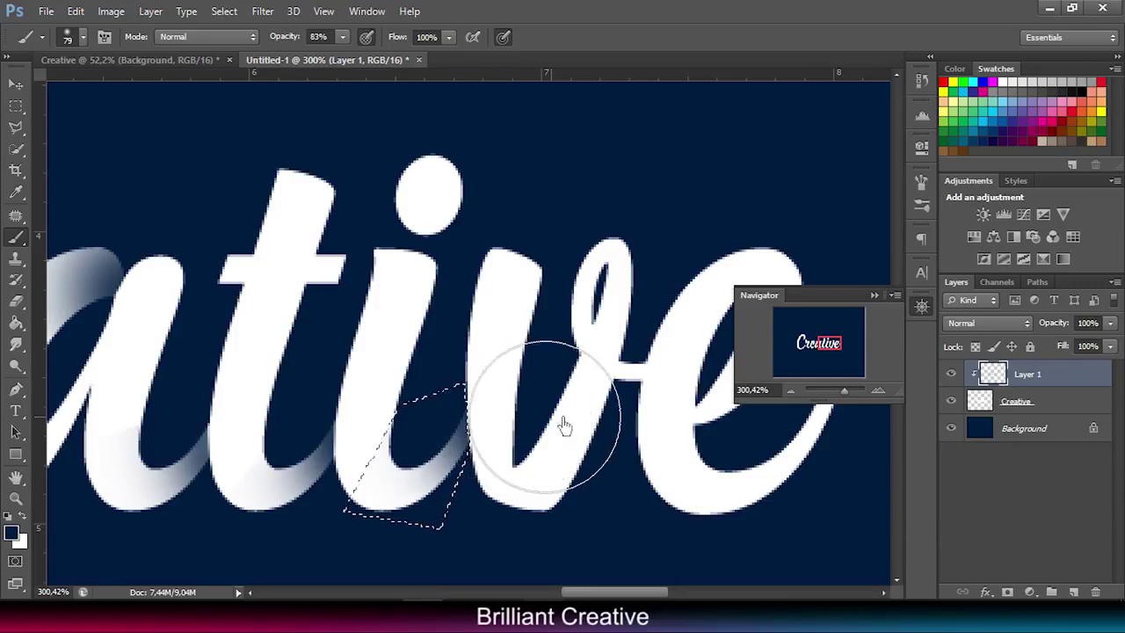
pyautogui.hotkey('ctrl', 'd')
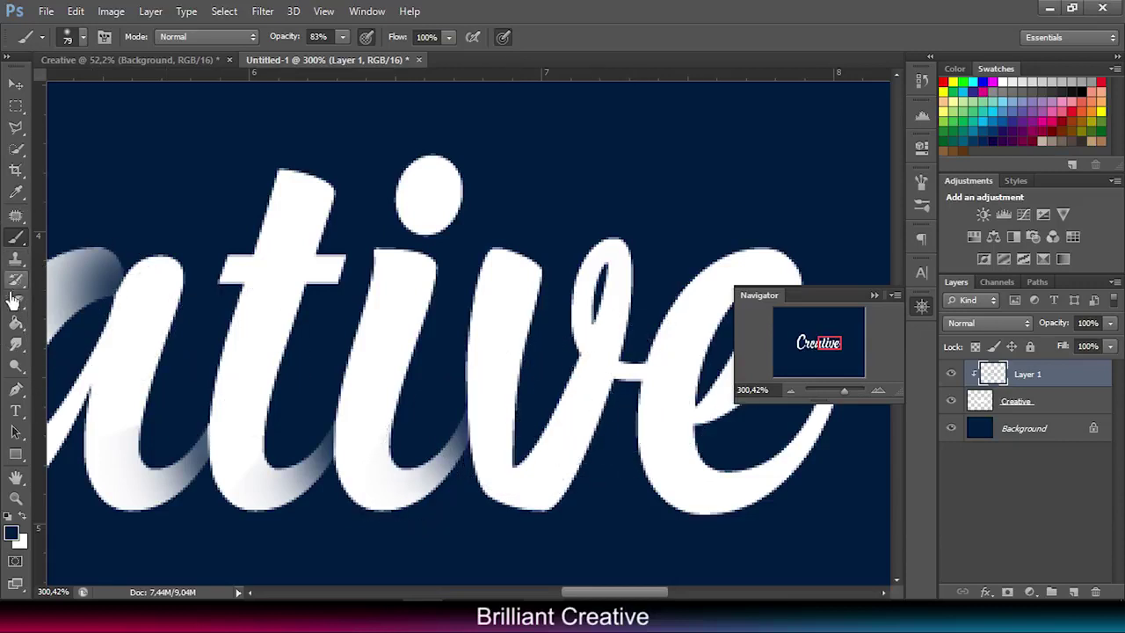
# Draw a Pen path around the v's upper loop and convert it to a selection.
pyautogui.click(16, 390)
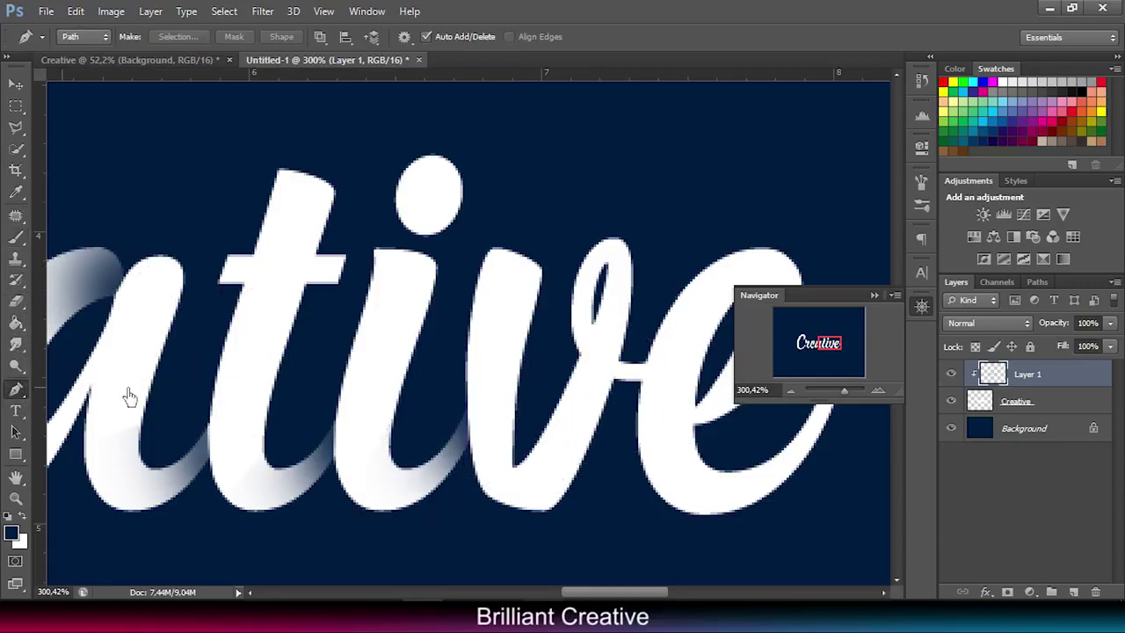
pyautogui.click(581, 368)
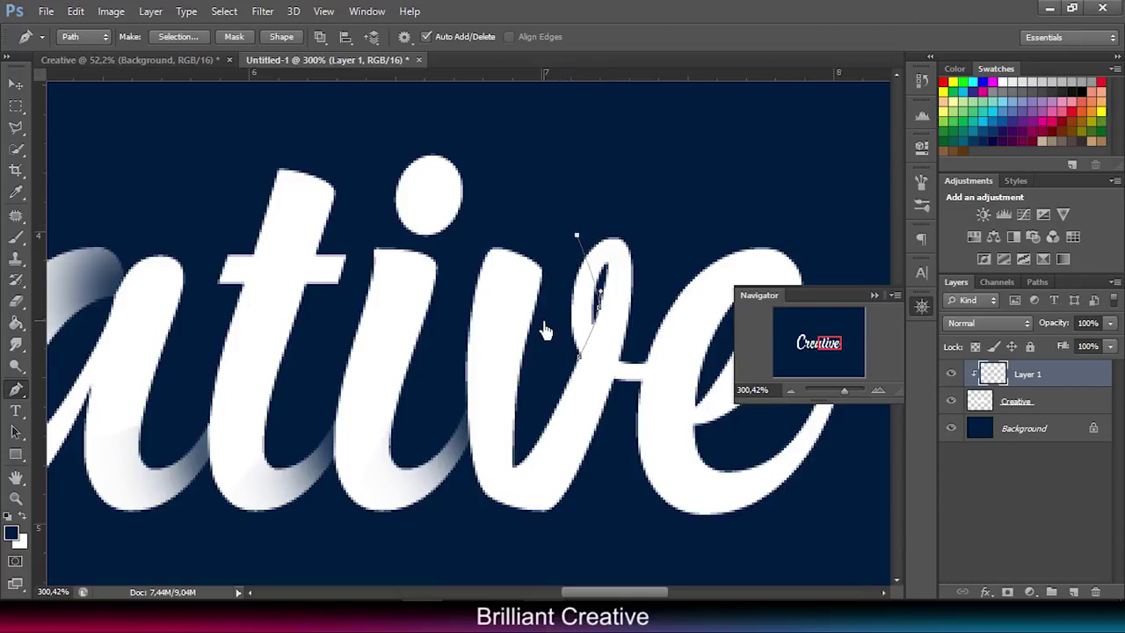
pyautogui.rightClick(587, 301)
pyautogui.click(640, 297)
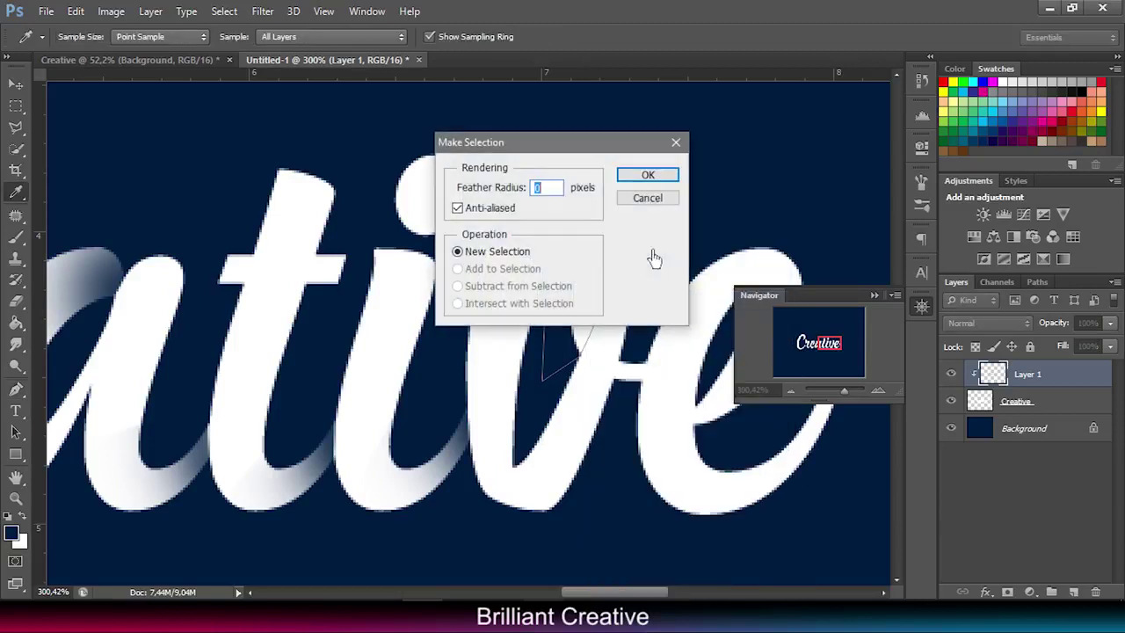
pyautogui.click(648, 176)
# Shade the selection with a 54 px soft navy brush and tidy it with the Eraser.
pyautogui.click(16, 237)
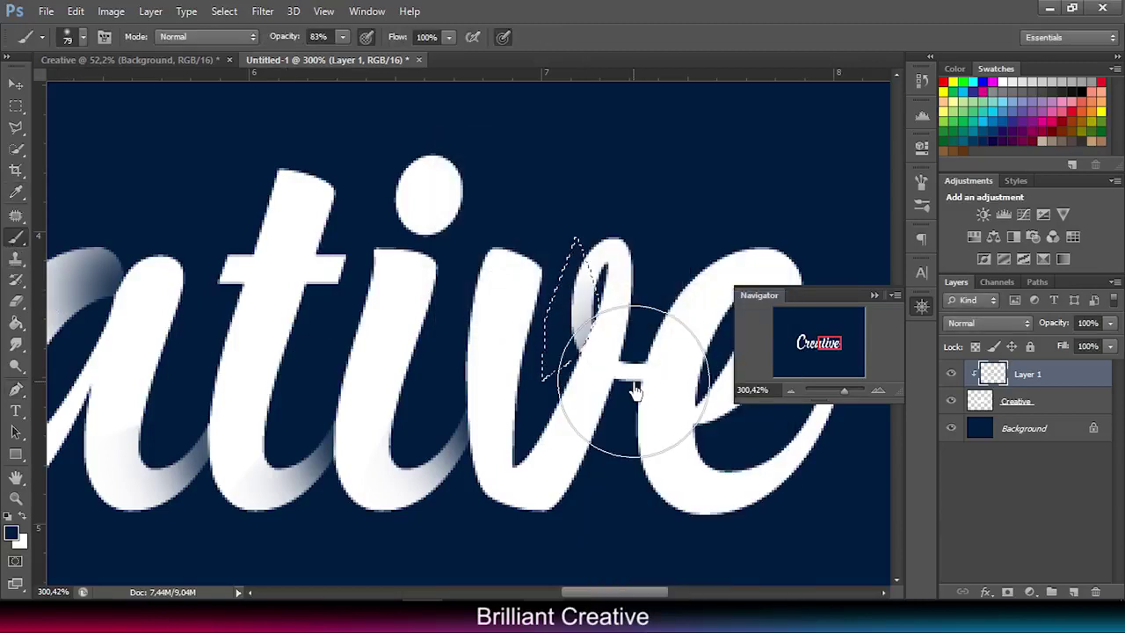
pyautogui.click(82, 37)
pyautogui.moveTo(77, 90); pyautogui.dragTo(66, 90)
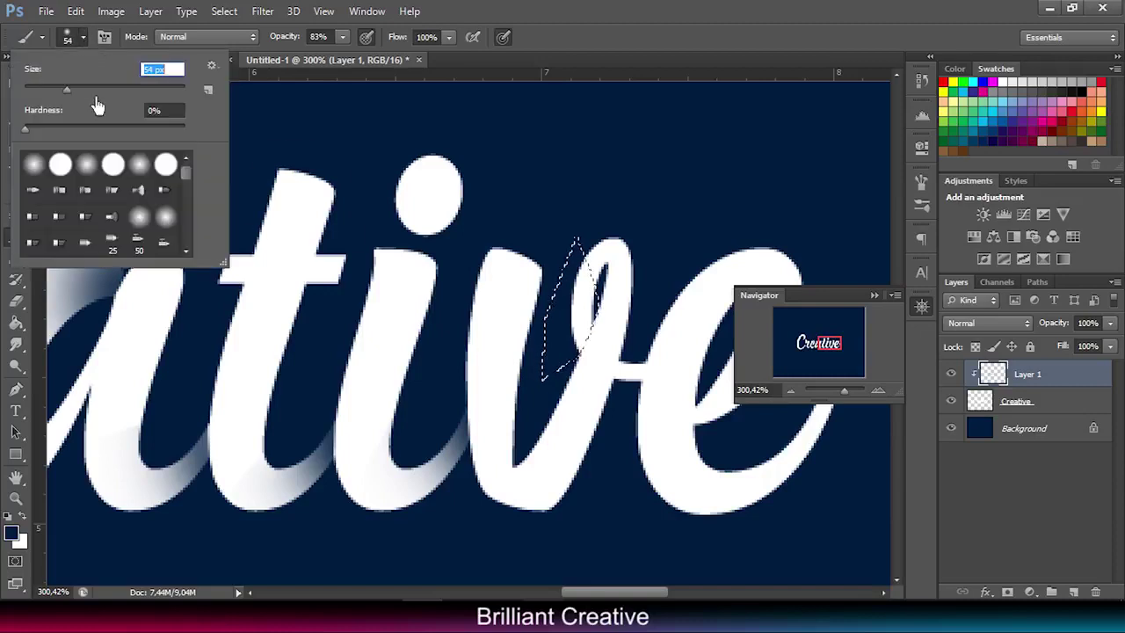
pyautogui.click(622, 384)
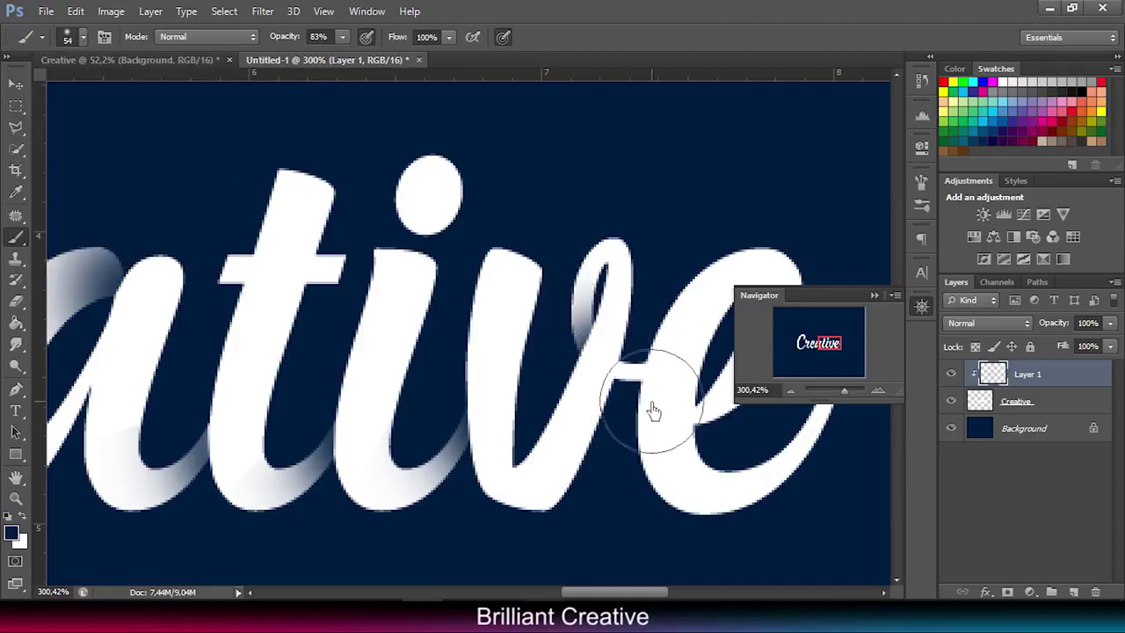
pyautogui.click(16, 301)
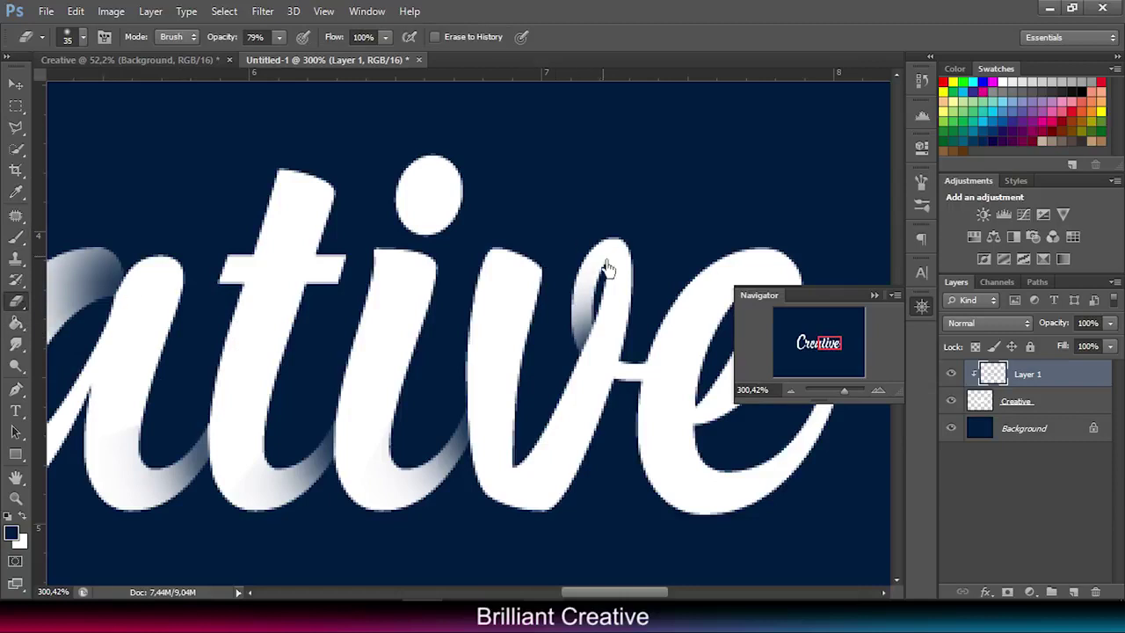
pyautogui.click(16, 390)
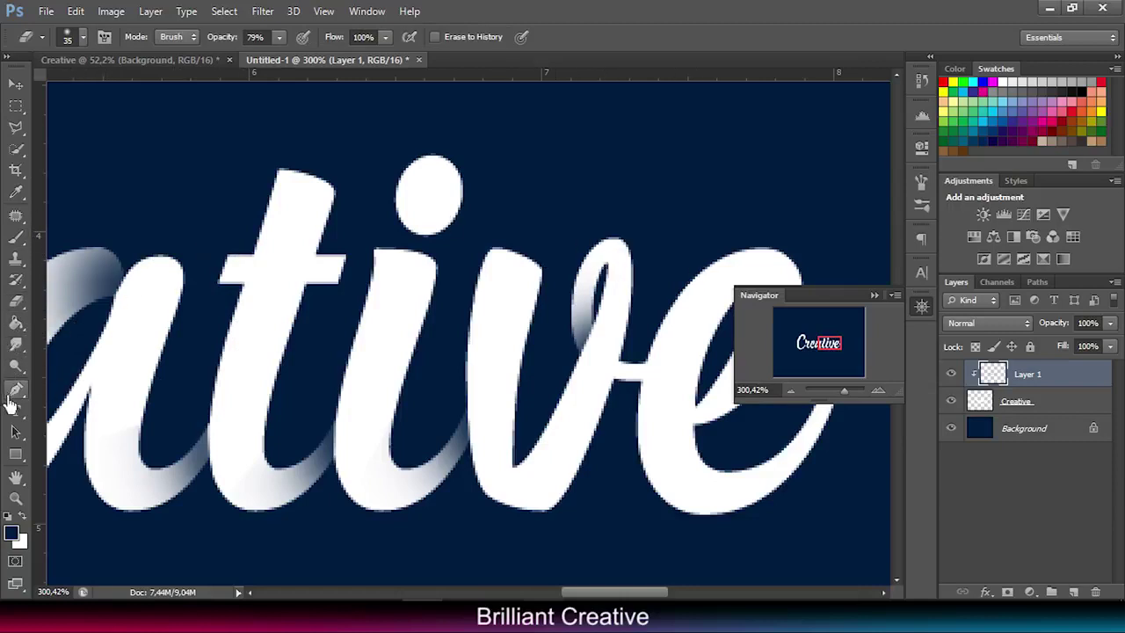
# Draw a Pen path on the v-to-e connector and convert it to a selection.
pyautogui.click(614, 385)
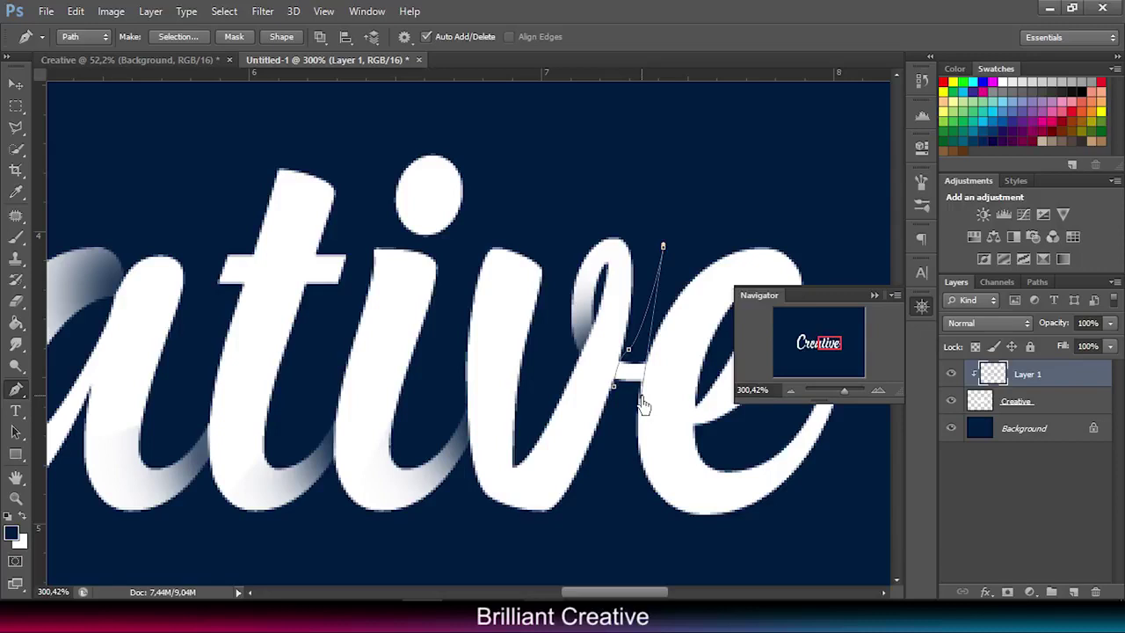
pyautogui.rightClick(630, 398)
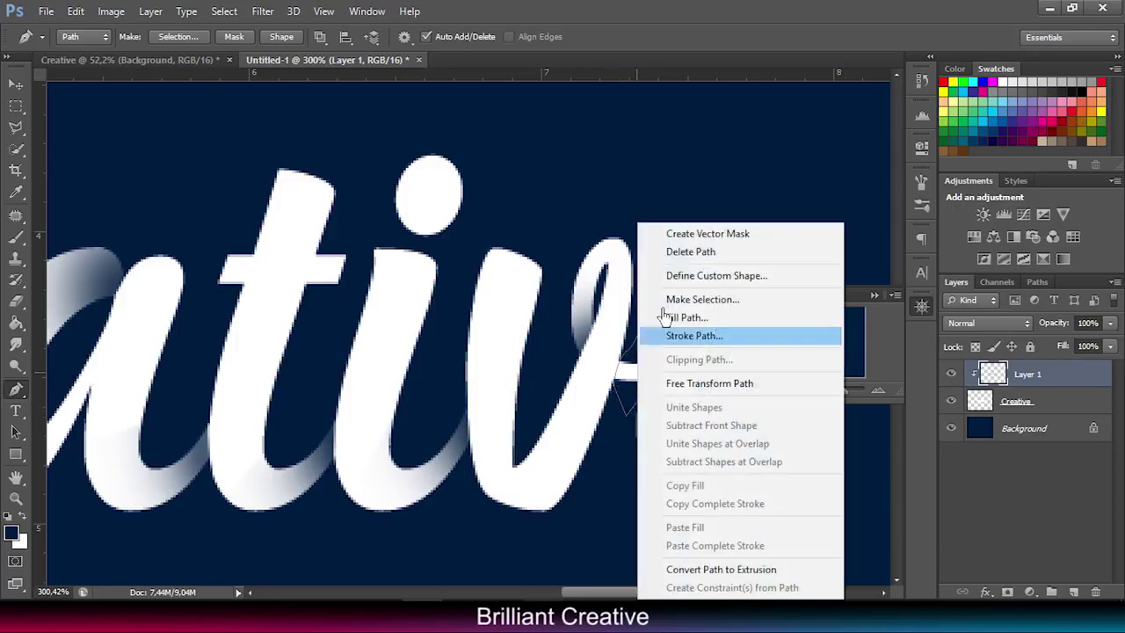
pyautogui.click(675, 296)
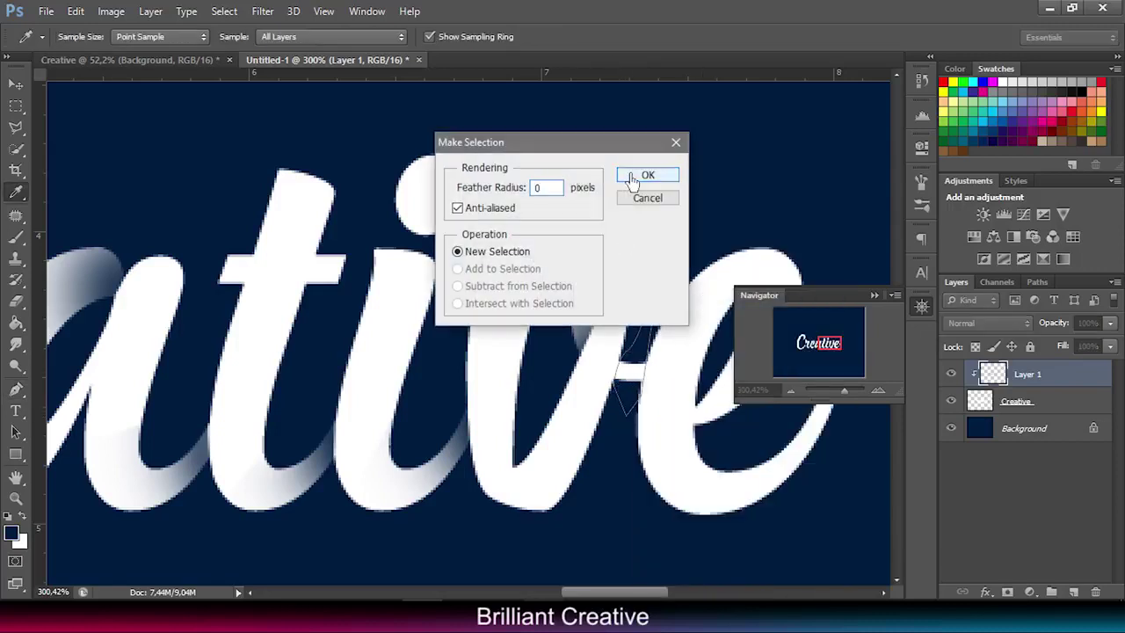
pyautogui.click(647, 176)
# Brush a soft navy shadow into the connector, deselect, erase stray shading and pan down.
pyautogui.click(14, 239)
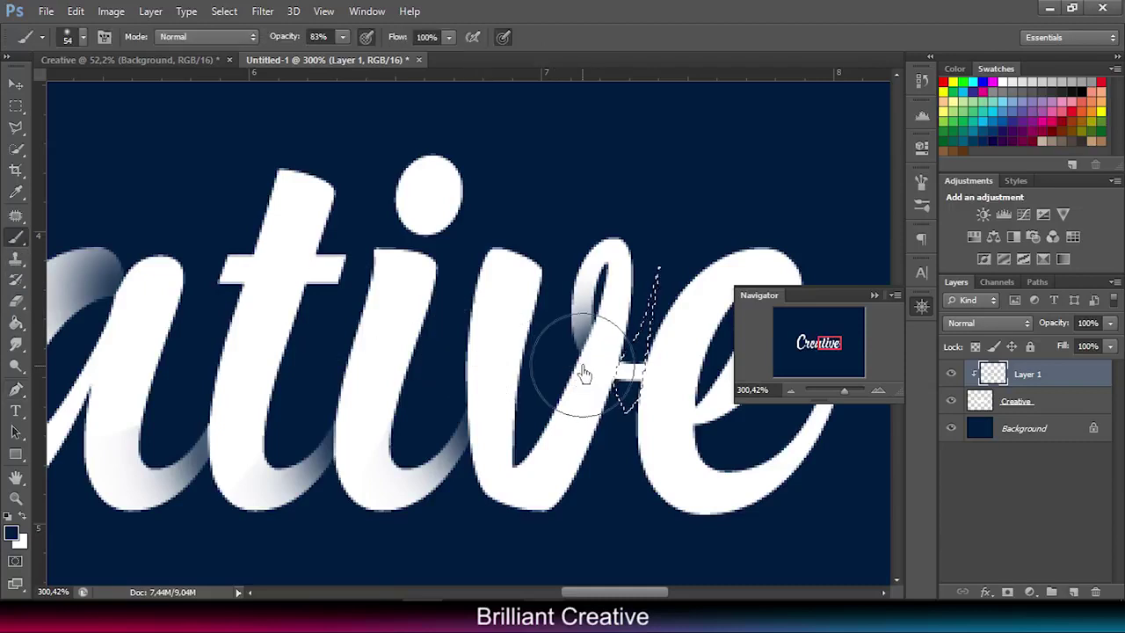
pyautogui.hotkey('ctrl', 'd')
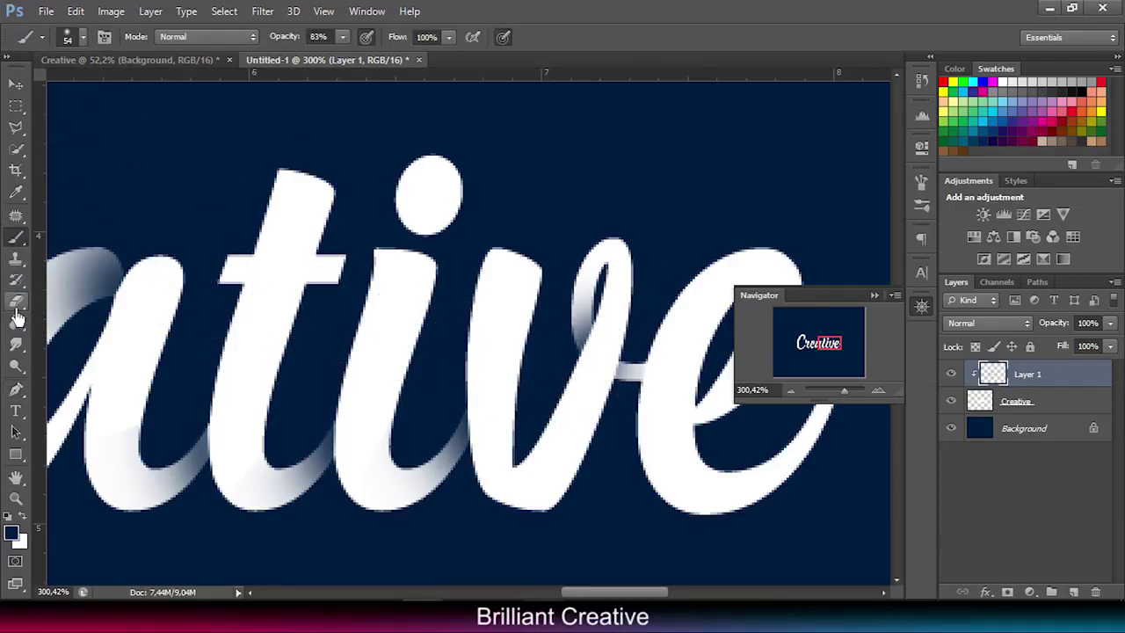
pyautogui.click(16, 302)
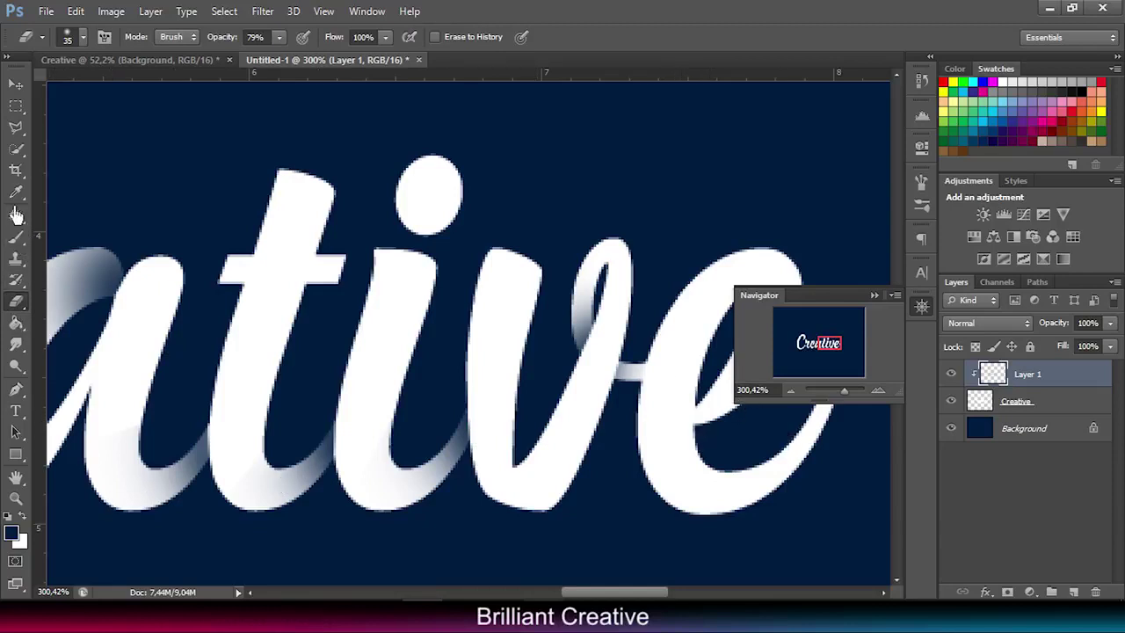
pyautogui.click(15, 389)
pyautogui.moveTo(827, 349)
pyautogui.mouseDown()
pyautogui.moveTo(827, 363)
pyautogui.moveTo(811, 339)
pyautogui.moveTo(839, 351)
pyautogui.mouseUp()
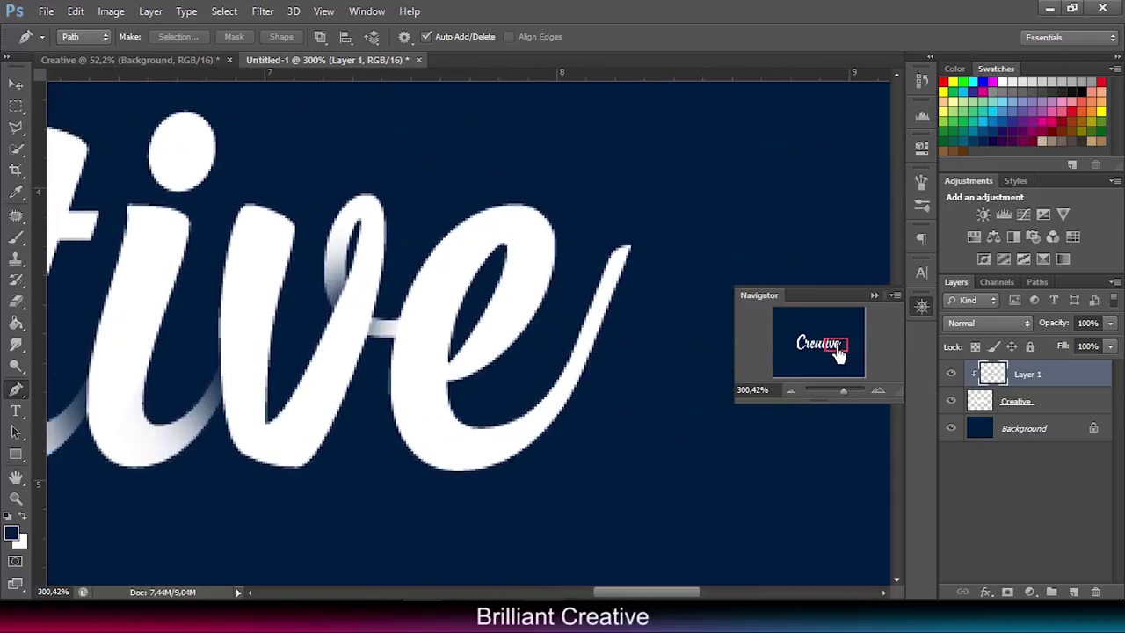
# Select the inside of the final e via a Pen path, brush navy shading, deselect and zoom out.
pyautogui.click(450, 392)
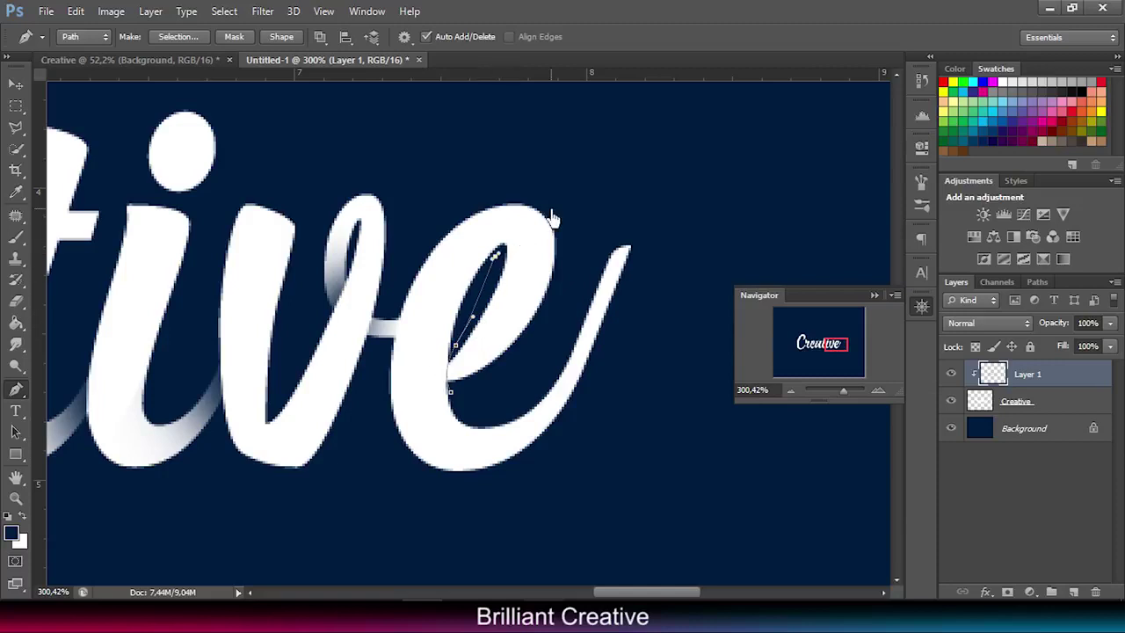
pyautogui.rightClick(503, 351)
pyautogui.click(590, 309)
pyautogui.click(655, 176)
pyautogui.click(16, 237)
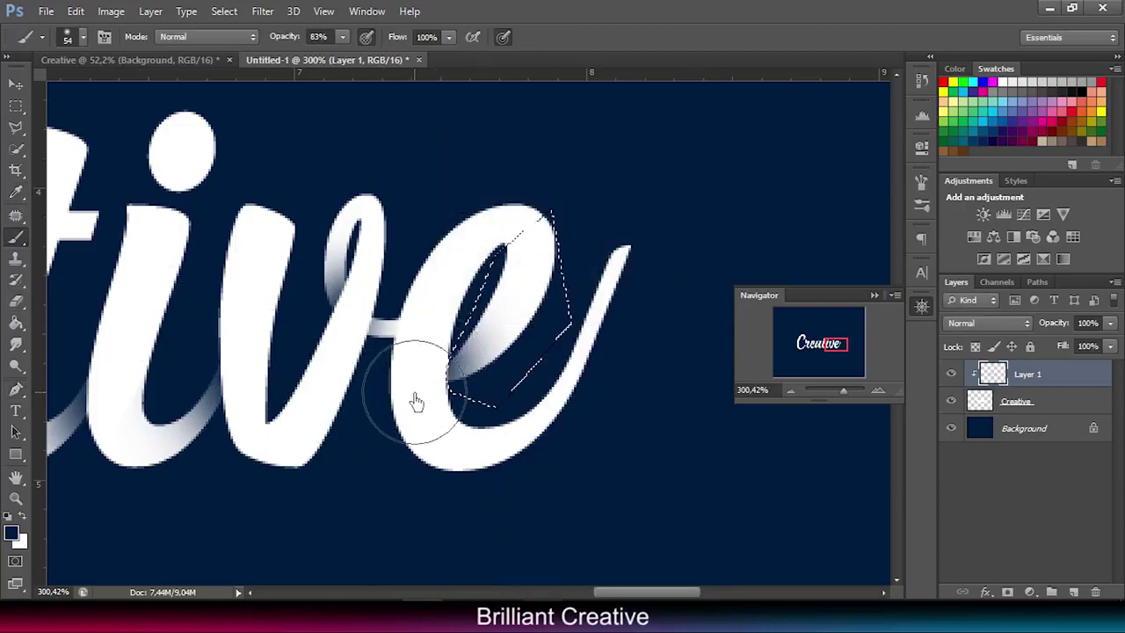
pyautogui.hotkey('ctrl', 'd')
pyautogui.moveTo(847, 400); pyautogui.dragTo(838, 400)
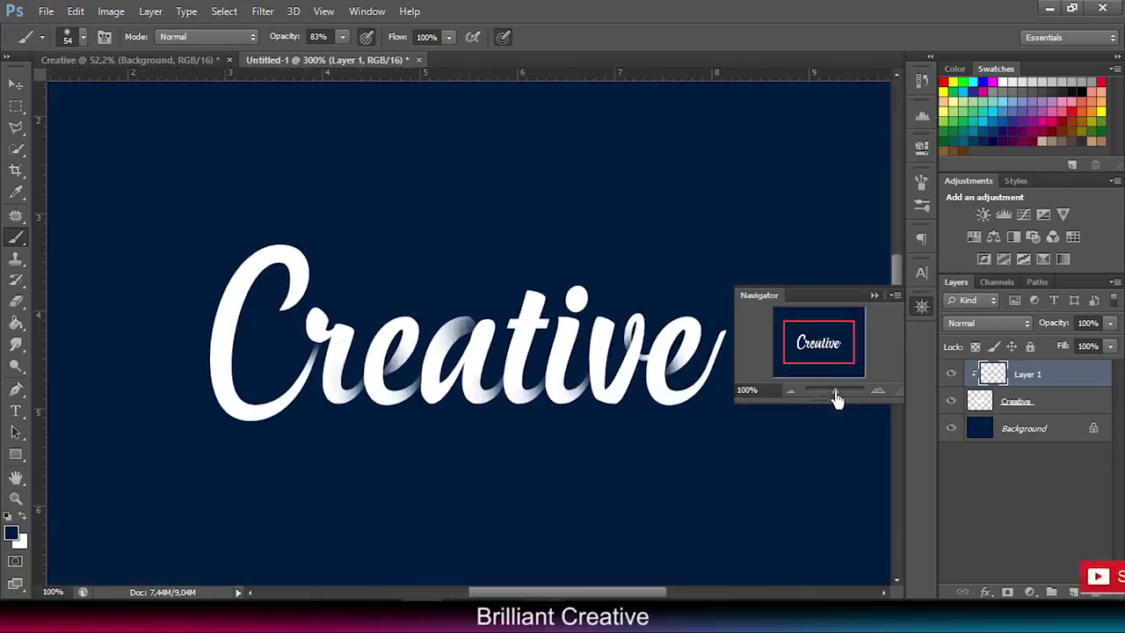
# Add a new Layer 2 above the Background and pick the large 1421 grunge brush preset.
pyautogui.click(1020, 428)
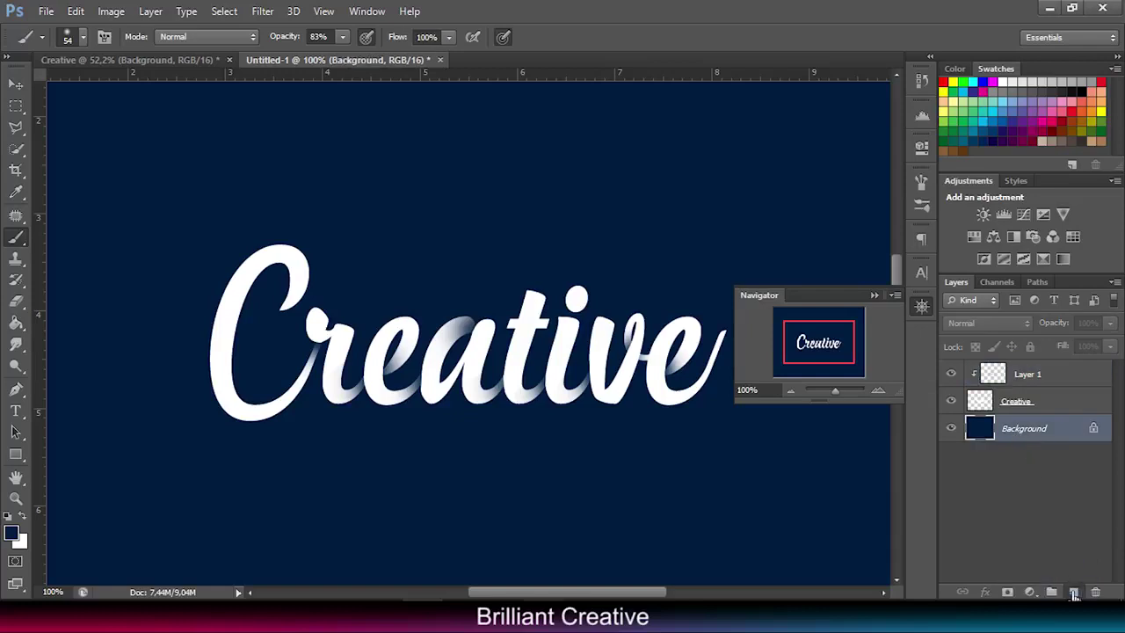
pyautogui.click(1073, 591)
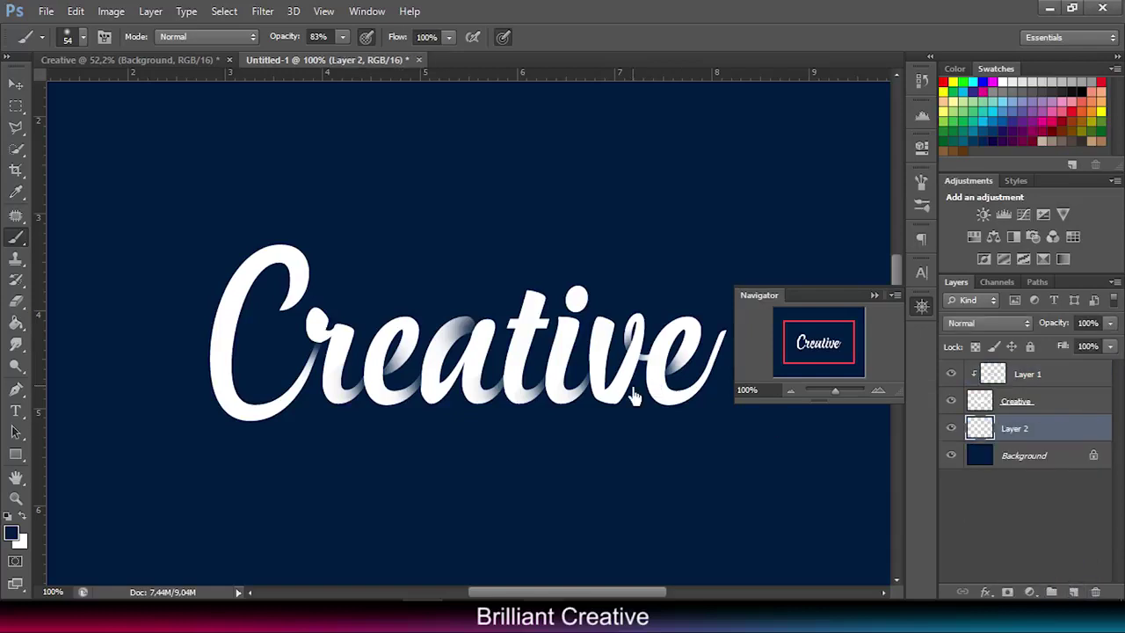
pyautogui.click(67, 37)
pyautogui.scroll(-2, 88, 284)
pyautogui.scroll(-3, 95, 204)
pyautogui.scroll(-2, 95, 205)
pyautogui.scroll(-2, 95, 205)
pyautogui.scroll(-2, 95, 204)
pyautogui.scroll(-2, 95, 204)
pyautogui.scroll(-2, 75, 209)
pyautogui.scroll(-2, 76, 213)
pyautogui.scroll(-2, 77, 219)
pyautogui.scroll(-2, 156, 221)
pyautogui.scroll(-2, 155, 220)
pyautogui.scroll(-1, 106, 221)
pyautogui.click(61, 220)
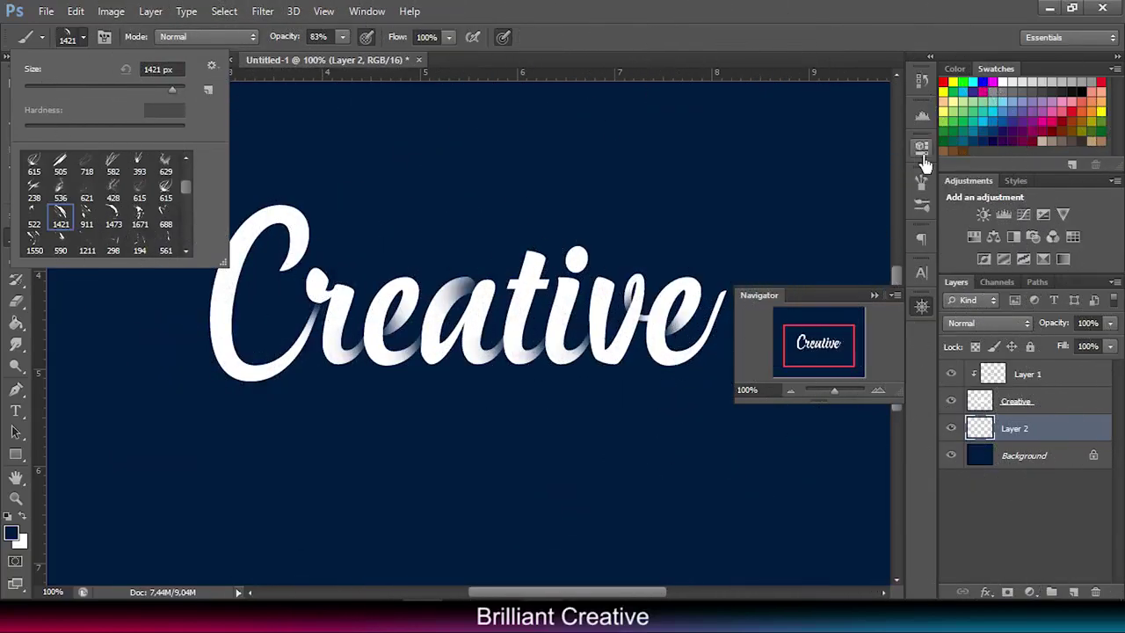
# Rotate the grunge brush tip angle to 78° in the Brush settings.
pyautogui.click(921, 180)
pyautogui.moveTo(888, 351); pyautogui.dragTo(881, 314)
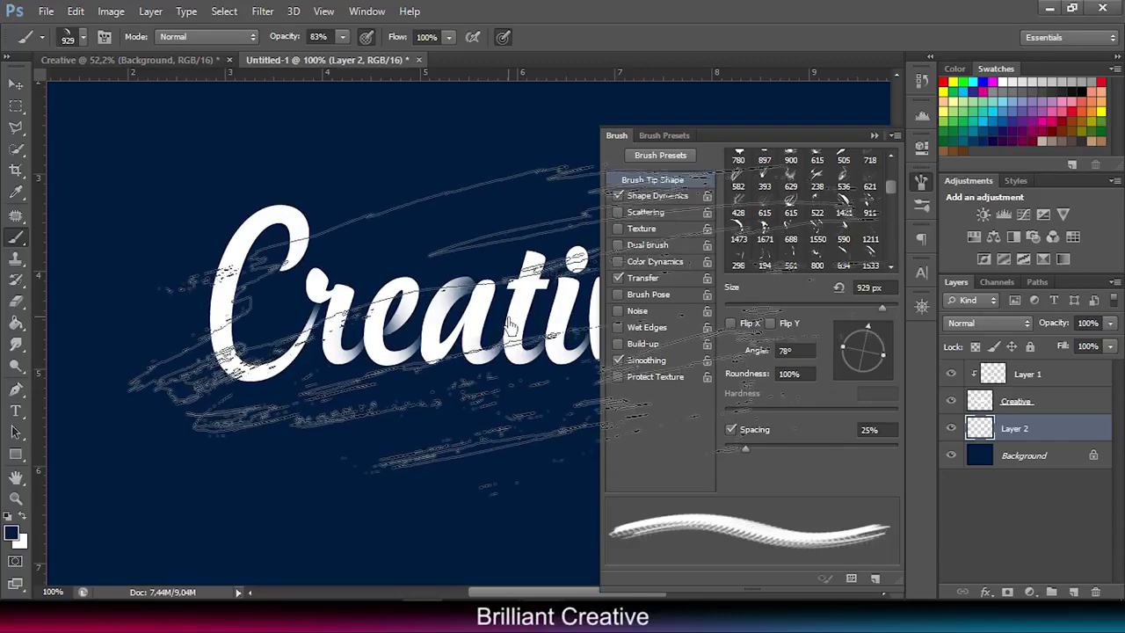
pyautogui.click(875, 136)
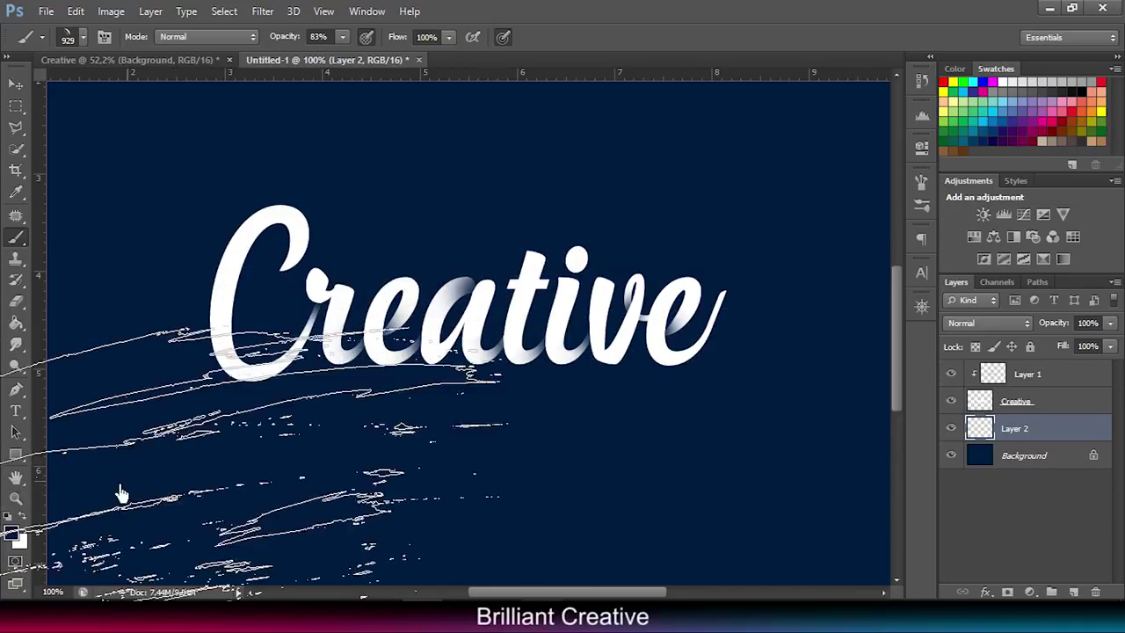
# Set the foreground colour to cyan, then fill and clear a trial cyan stroke.
pyautogui.click(11, 538)
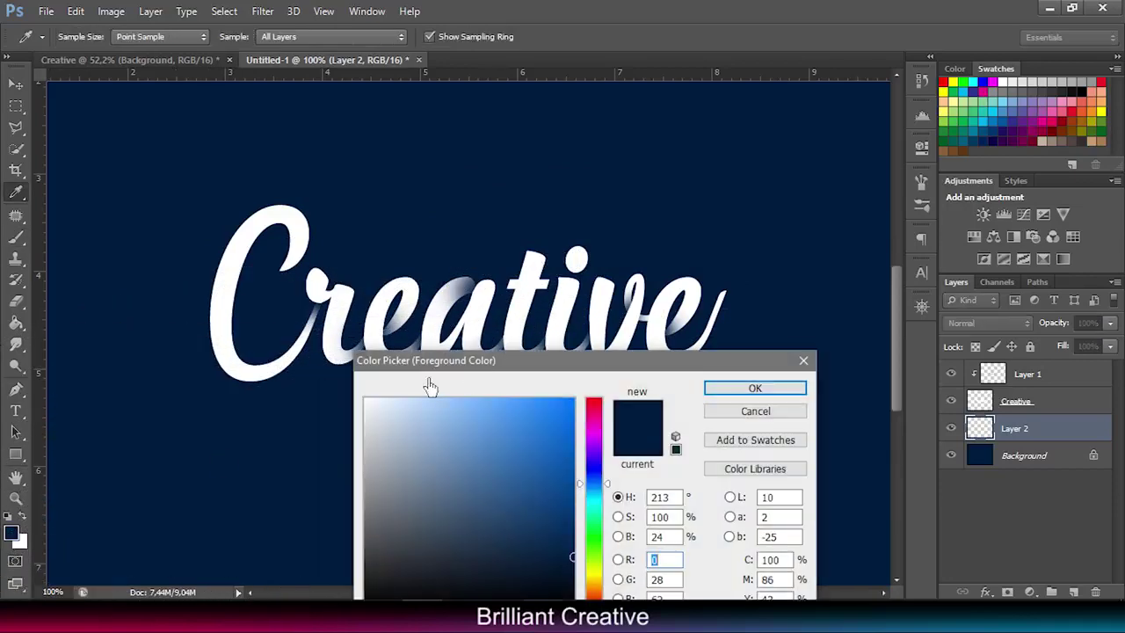
pyautogui.click(573, 443)
pyautogui.moveTo(580, 495); pyautogui.dragTo(580, 508)
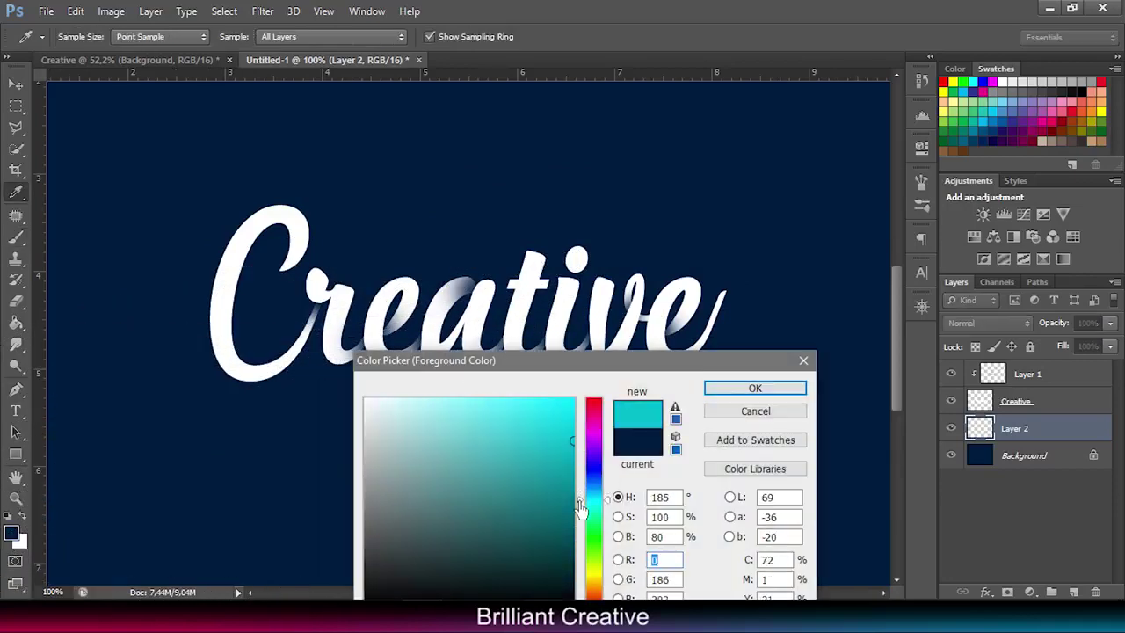
pyautogui.click(743, 389)
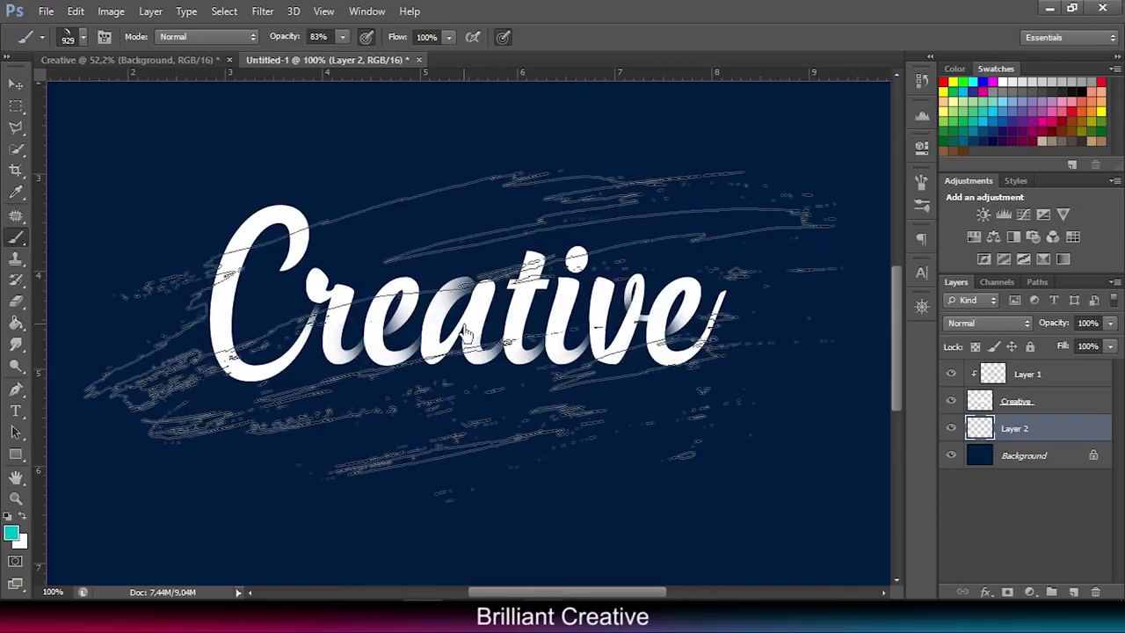
pyautogui.hotkey('alt', 'BackSpace')
pyautogui.hotkey('ctrl', 'd')
pyautogui.press('Delete')
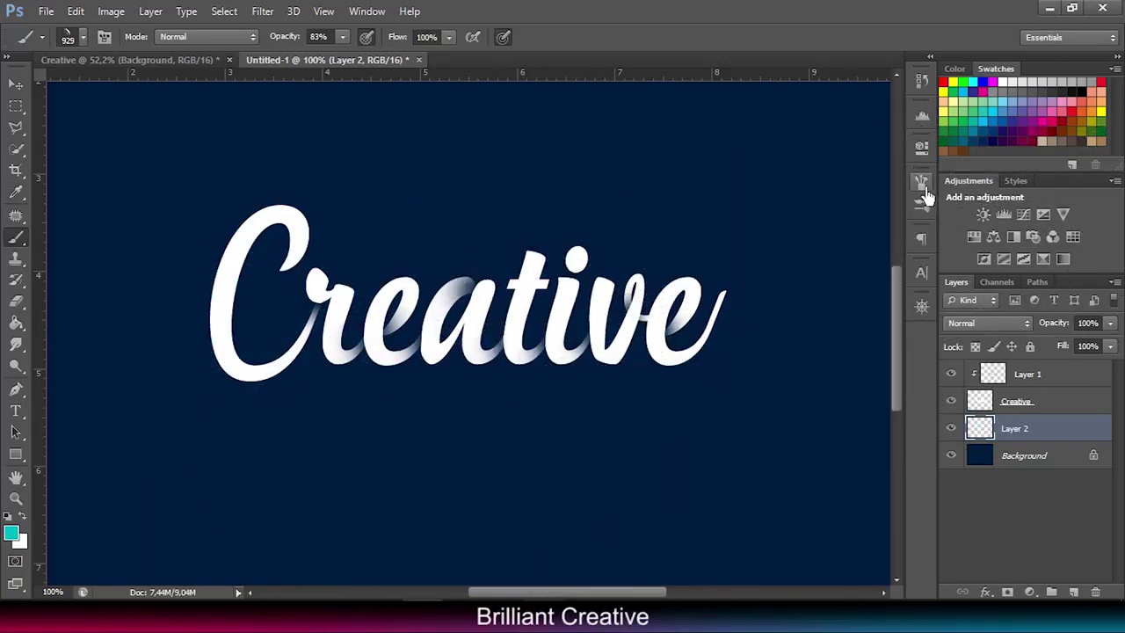
# Change the brush tip angle to 86° and zoom out to the whole canvas.
pyautogui.click(922, 184)
pyautogui.moveTo(870, 345); pyautogui.dragTo(865, 332)
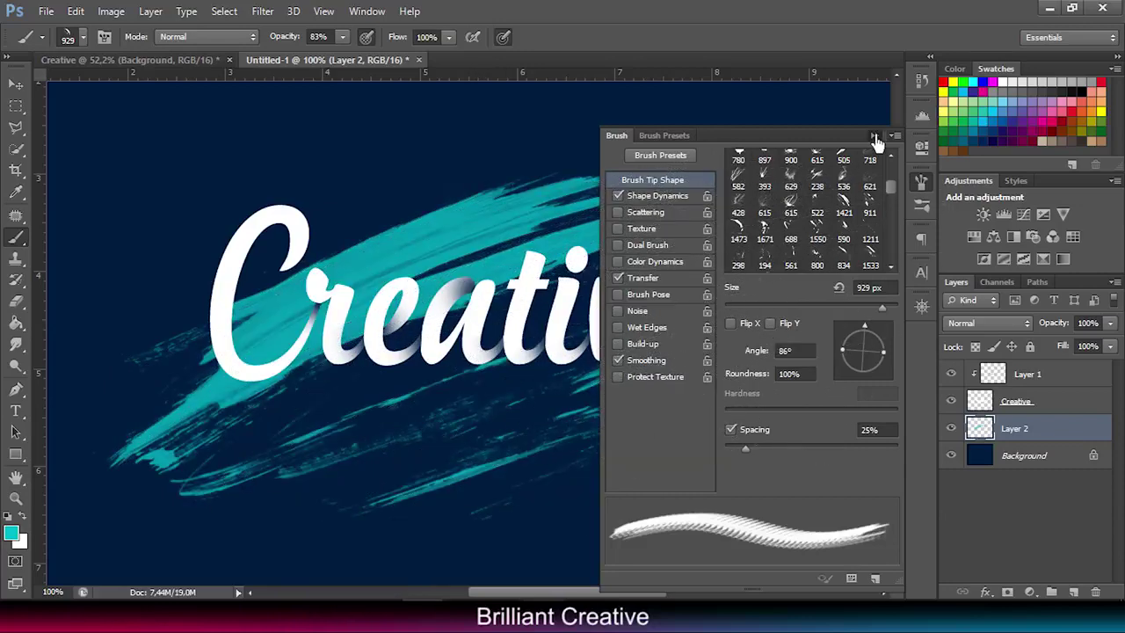
pyautogui.click(875, 137)
pyautogui.click(921, 309)
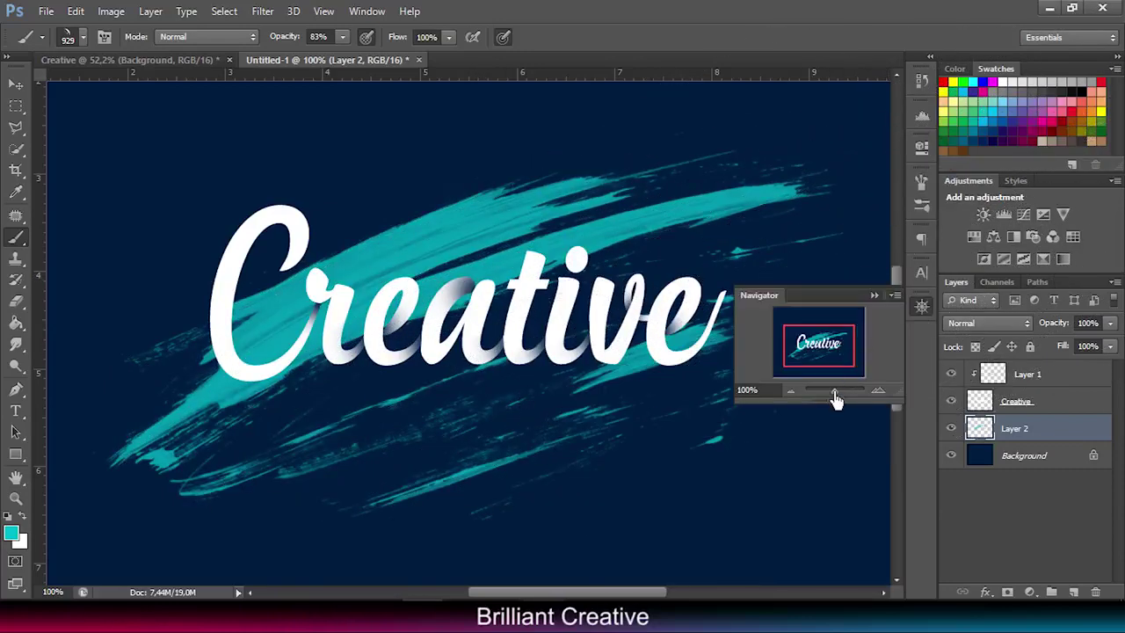
pyautogui.moveTo(835, 400); pyautogui.dragTo(833, 397)
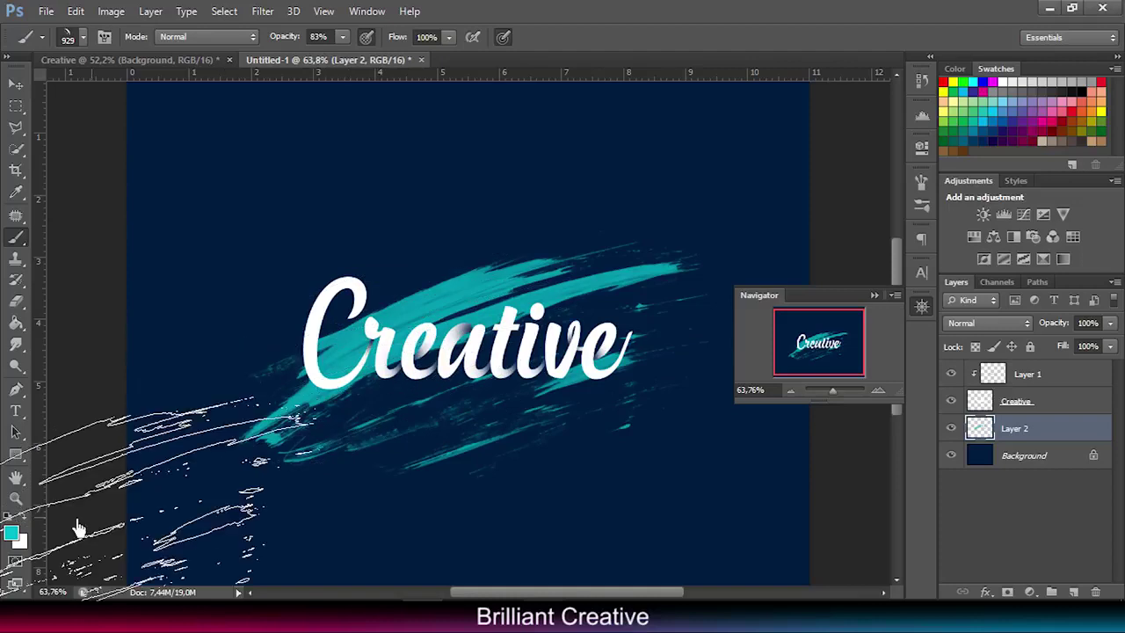
# Stamp a magenta grunge stroke below the Creative text.
pyautogui.click(11, 532)
pyautogui.moveTo(580, 510); pyautogui.dragTo(589, 438)
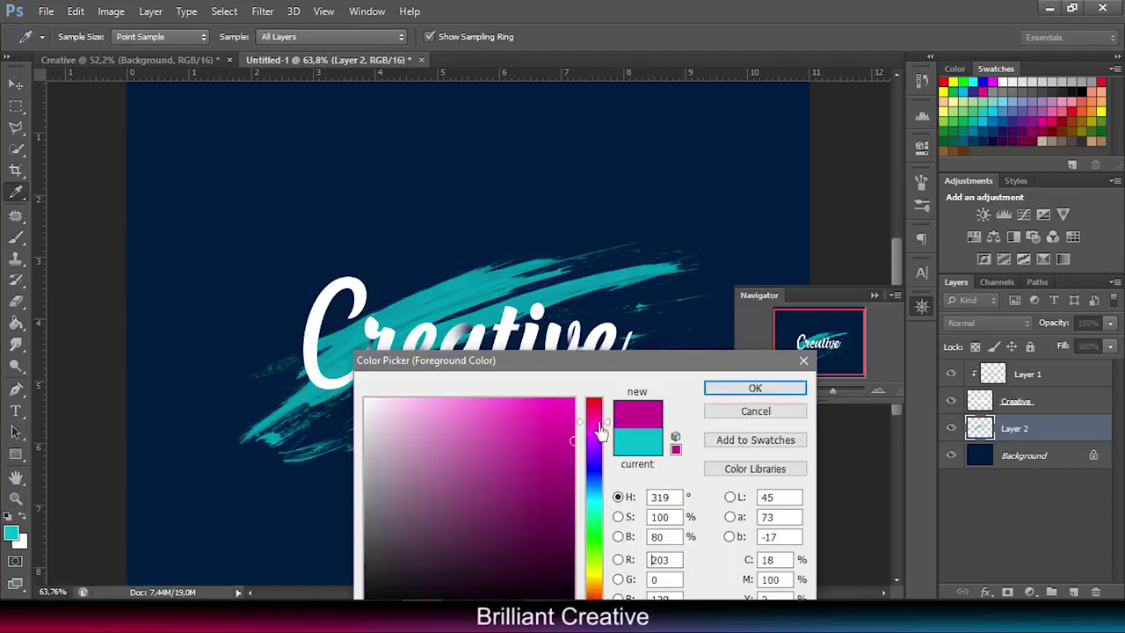
pyautogui.click(755, 387)
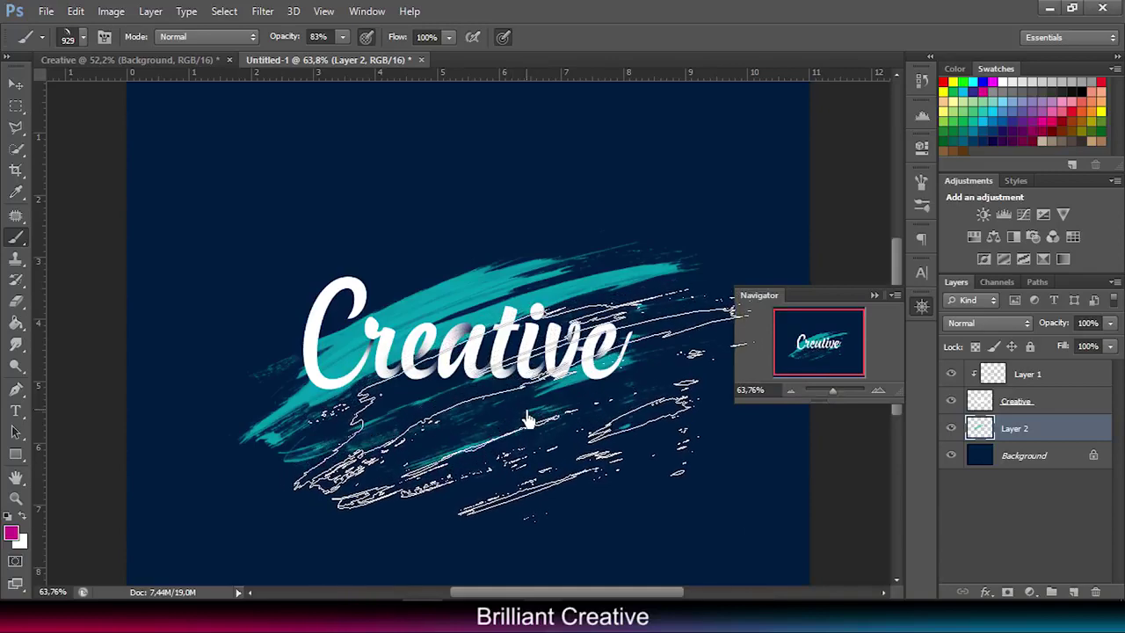
pyautogui.click(528, 420)
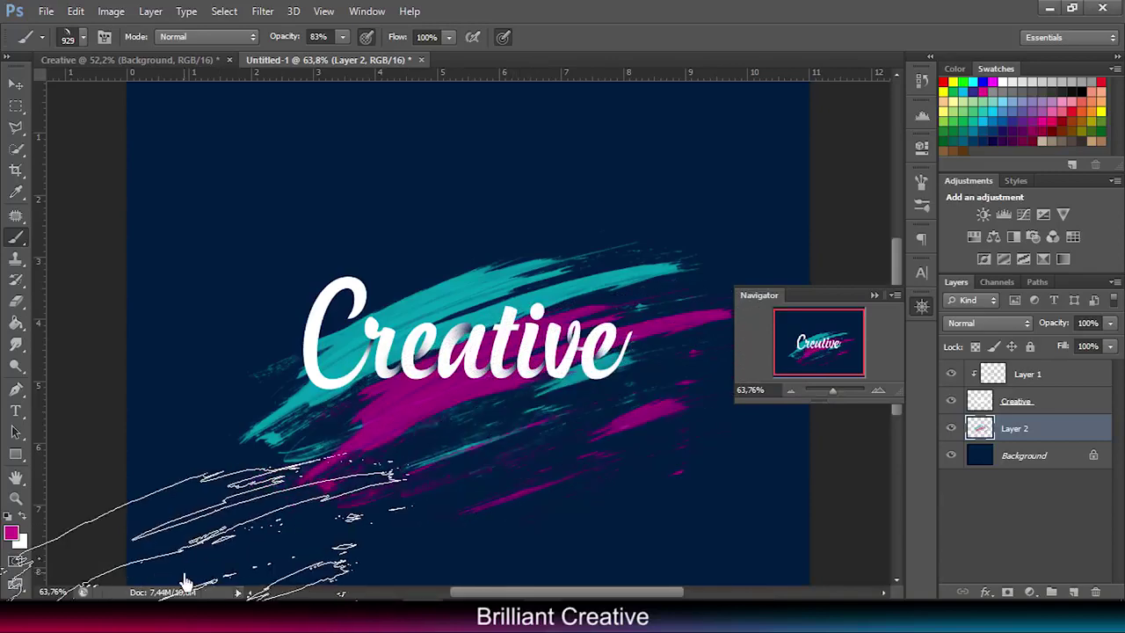
# Stamp a lime grunge stroke across the upper left, undoing misplaced attempts.
pyautogui.click(12, 532)
pyautogui.click(593, 572)
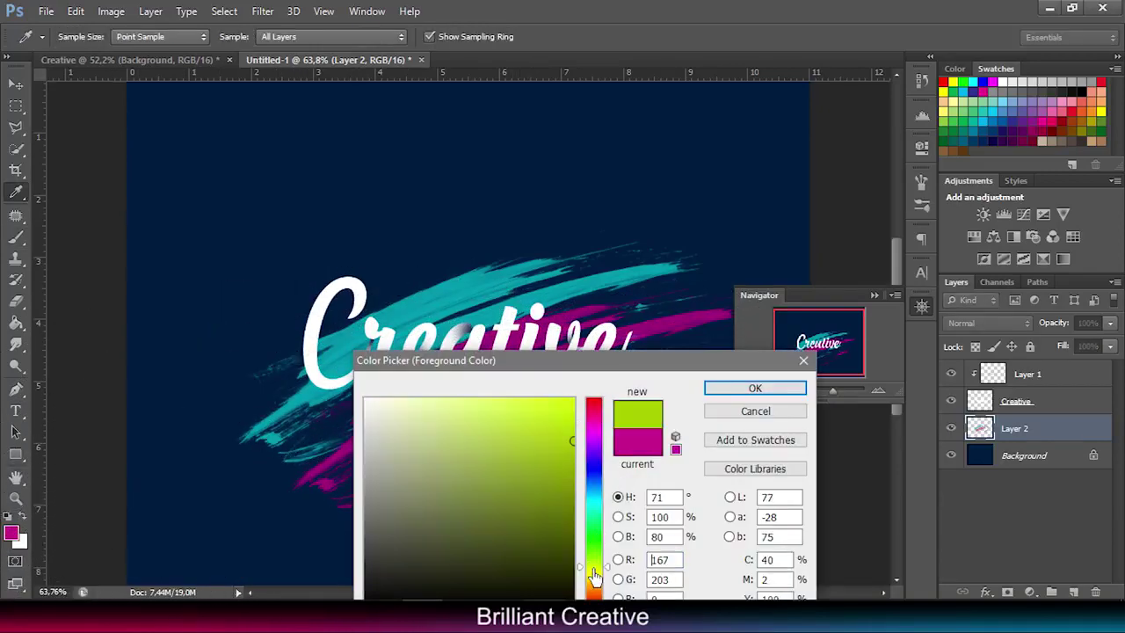
pyautogui.click(719, 401)
pyautogui.click(573, 436)
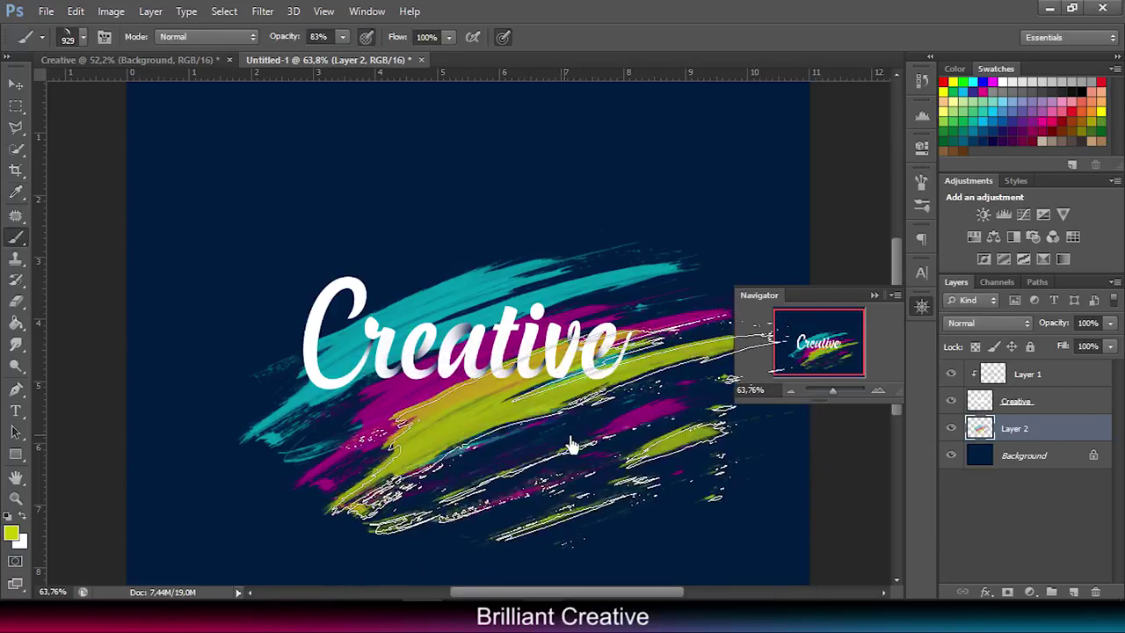
pyautogui.hotkey('ctrl', 'z')
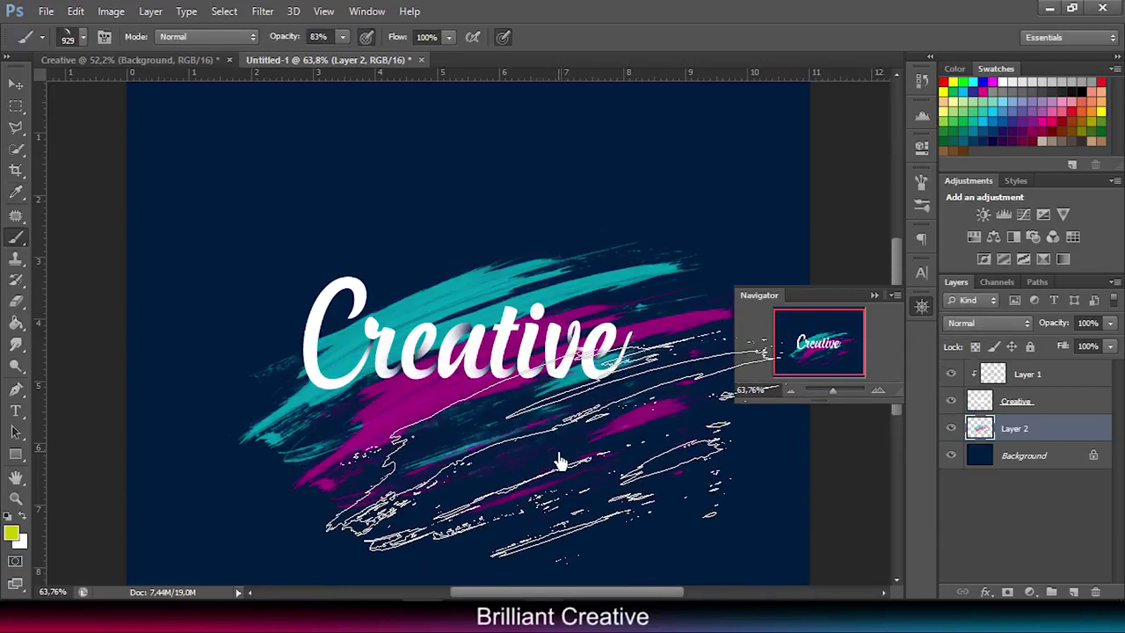
pyautogui.click(563, 461)
pyautogui.hotkey('ctrl', 'z')
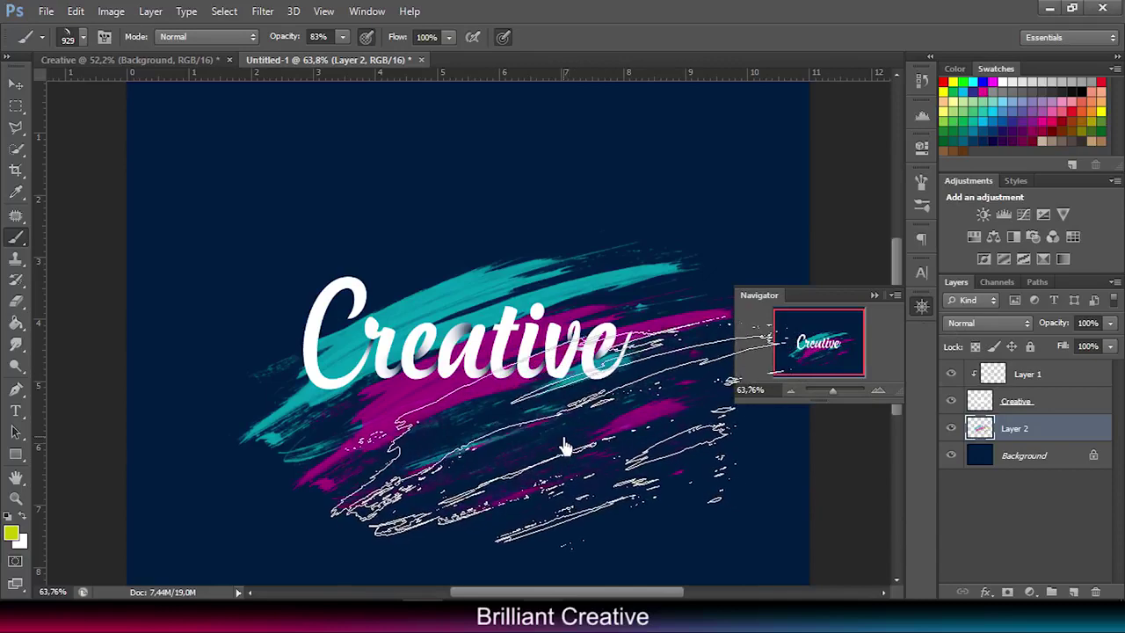
pyautogui.click(387, 308)
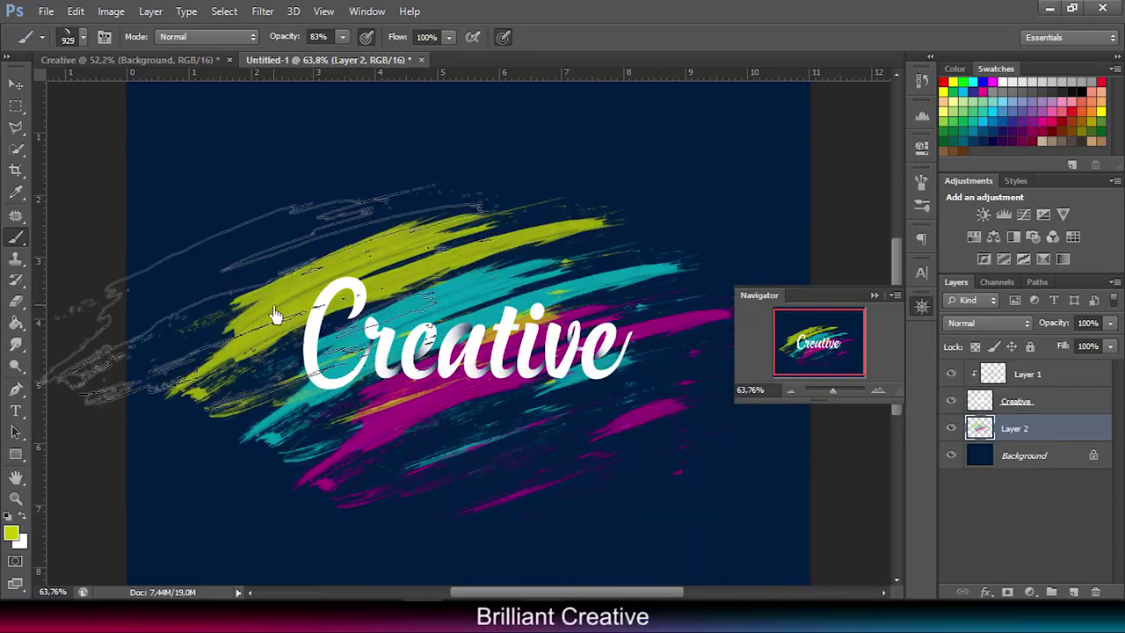
pyautogui.click(16, 85)
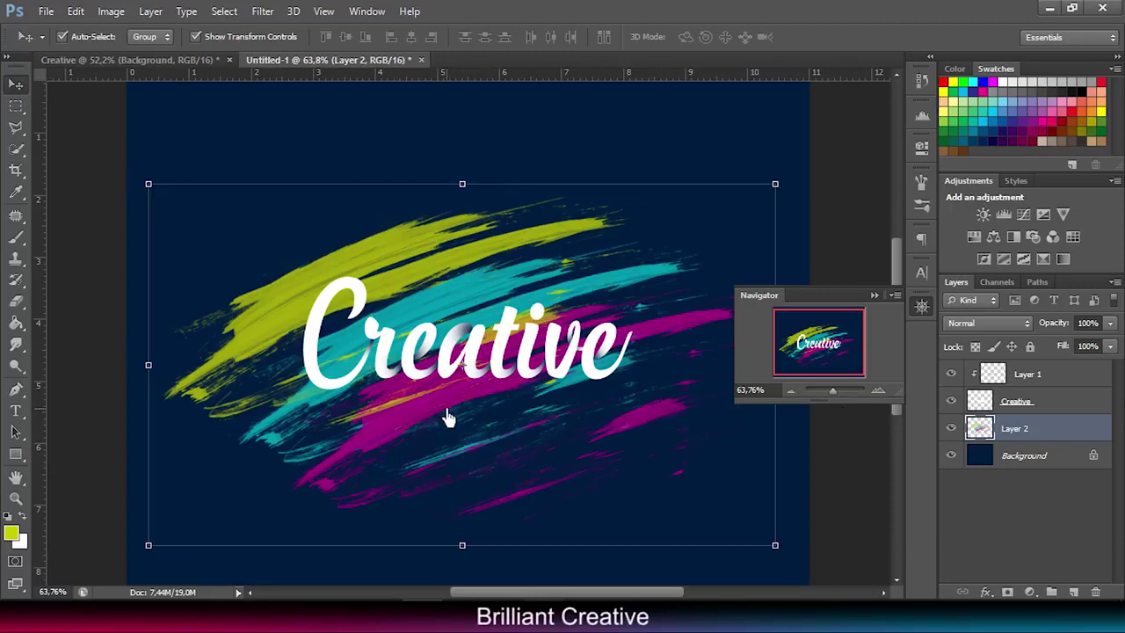
# Scale Layer 2's coloured strokes to about 76% and recentre them behind Creative at 90.48% zoom.
pyautogui.moveTo(448, 417); pyautogui.dragTo(462, 422)
pyautogui.moveTo(836, 404)
pyautogui.mouseDown()
pyautogui.moveTo(816, 398)
pyautogui.moveTo(832, 398)
pyautogui.mouseUp()
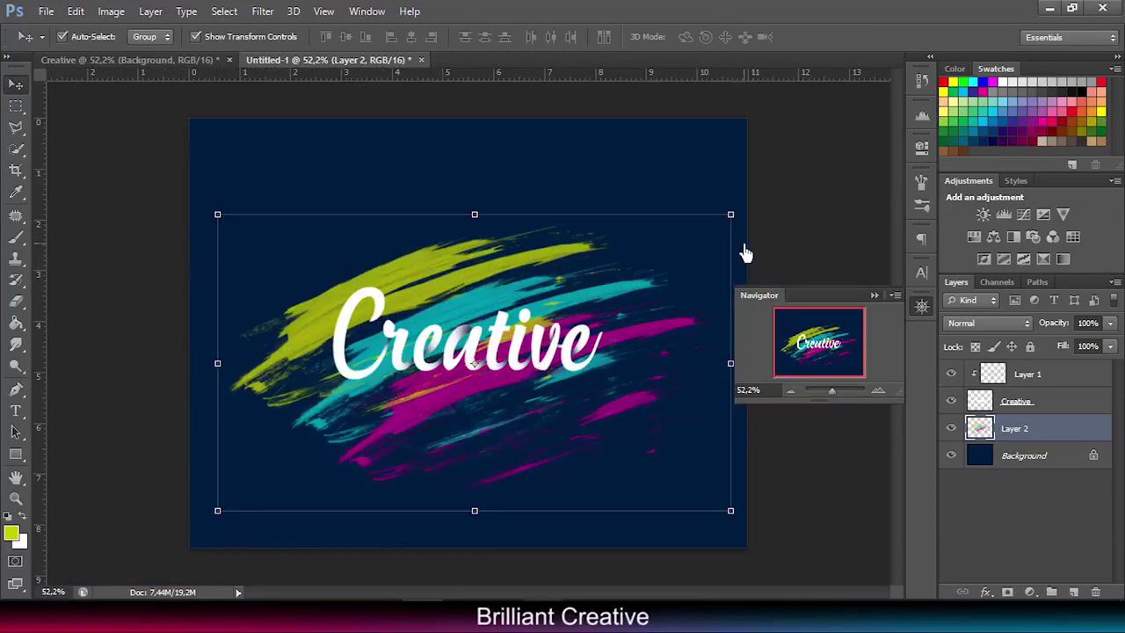
pyautogui.moveTo(732, 217); pyautogui.dragTo(610, 284)
pyautogui.moveTo(460, 407)
pyautogui.mouseDown()
pyautogui.moveTo(510, 356)
pyautogui.moveTo(525, 369)
pyautogui.mouseUp()
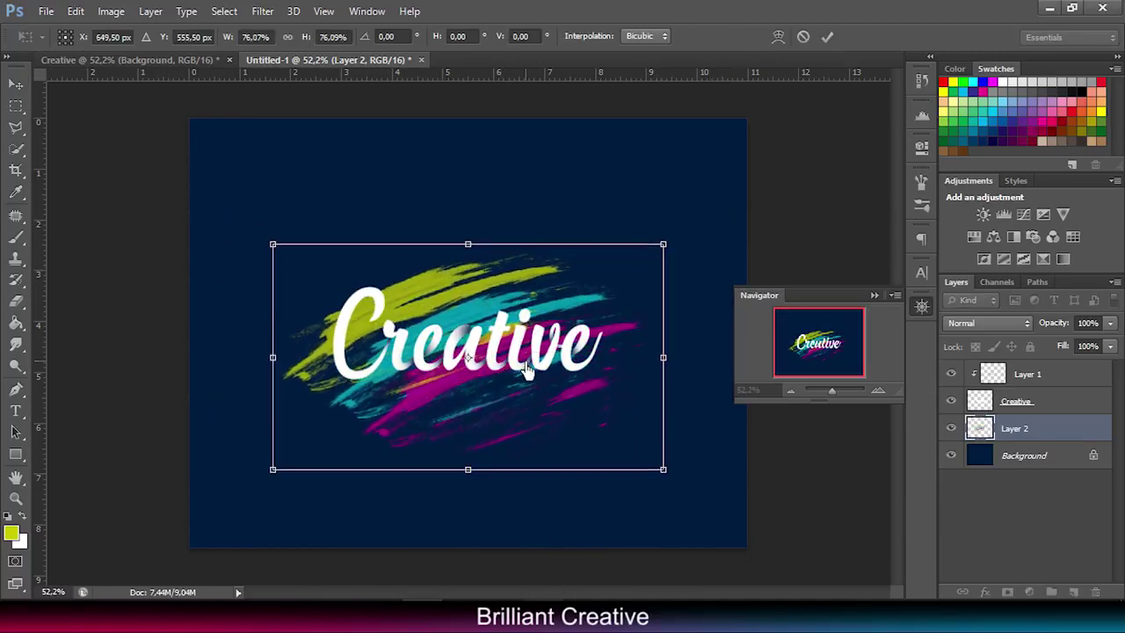
pyautogui.click(829, 37)
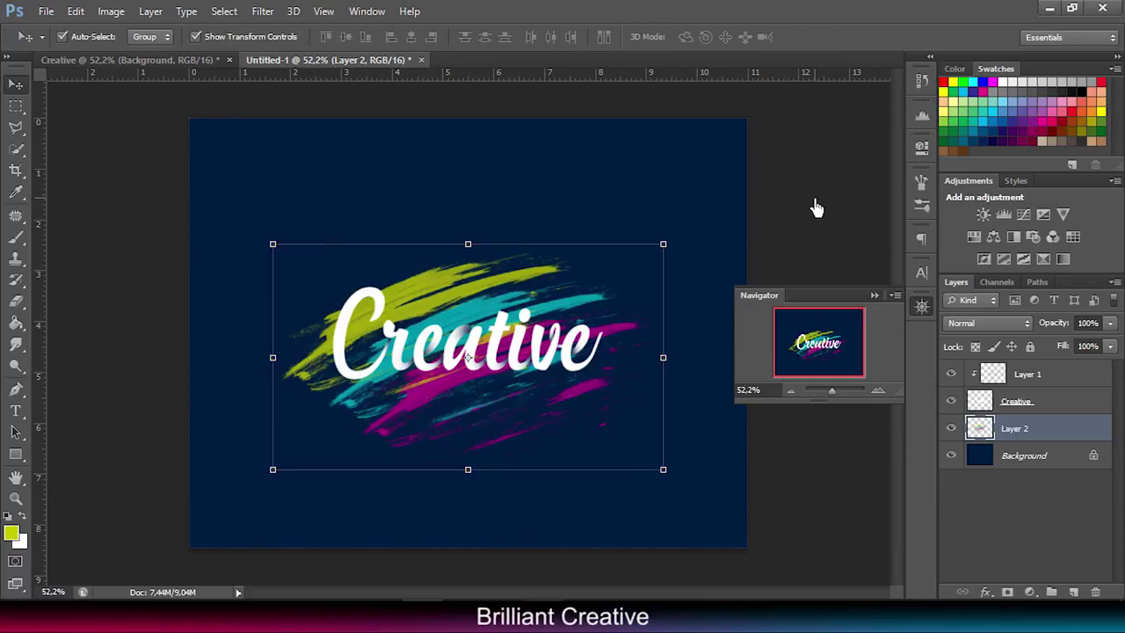
pyautogui.moveTo(830, 399); pyautogui.dragTo(836, 400)
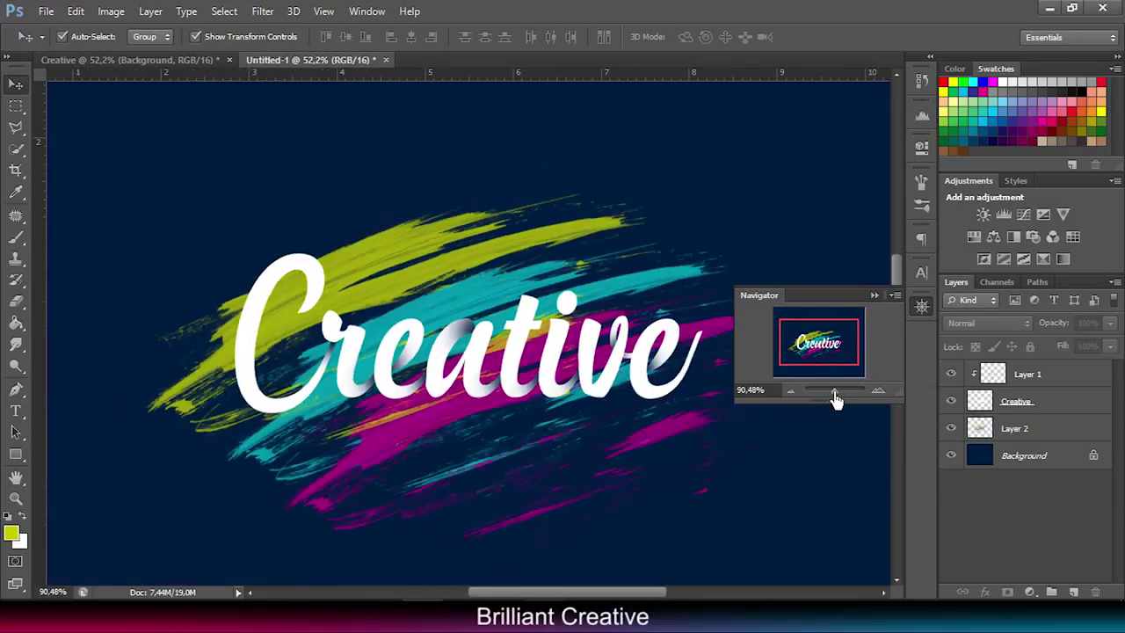
pyautogui.click(1031, 413)
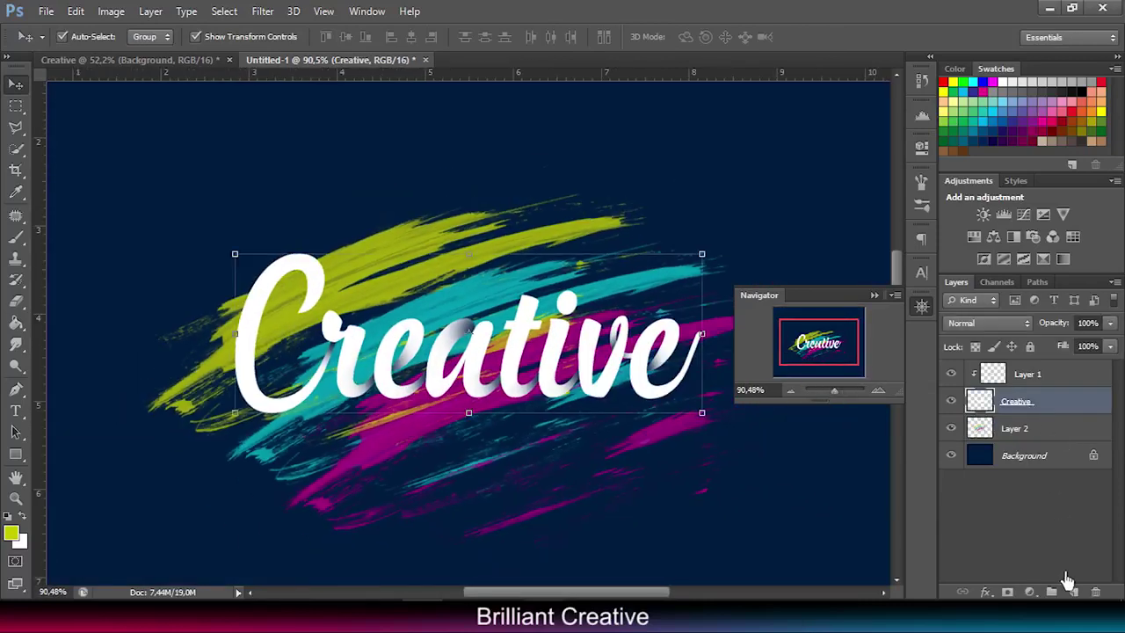
# Give Creative a 3 px black outside stroke at 45% opacity and add clipped Layer 3.
pyautogui.rightClick(1018, 407)
pyautogui.click(743, 91)
pyautogui.click(681, 217)
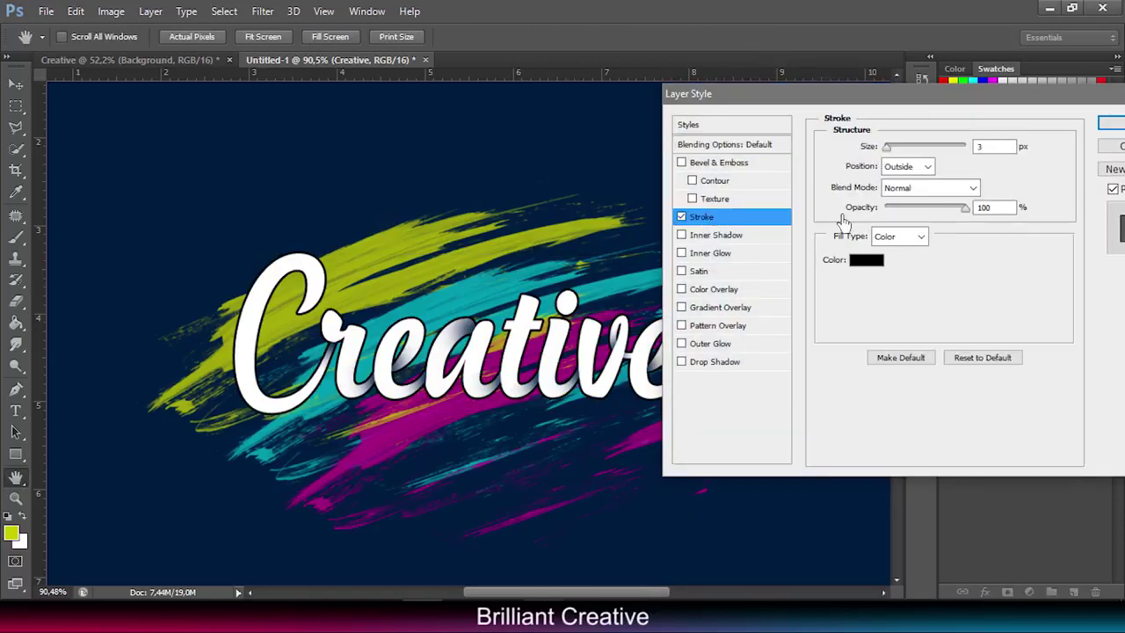
pyautogui.click(866, 261)
pyautogui.click(805, 363)
pyautogui.moveTo(931, 215); pyautogui.dragTo(914, 216)
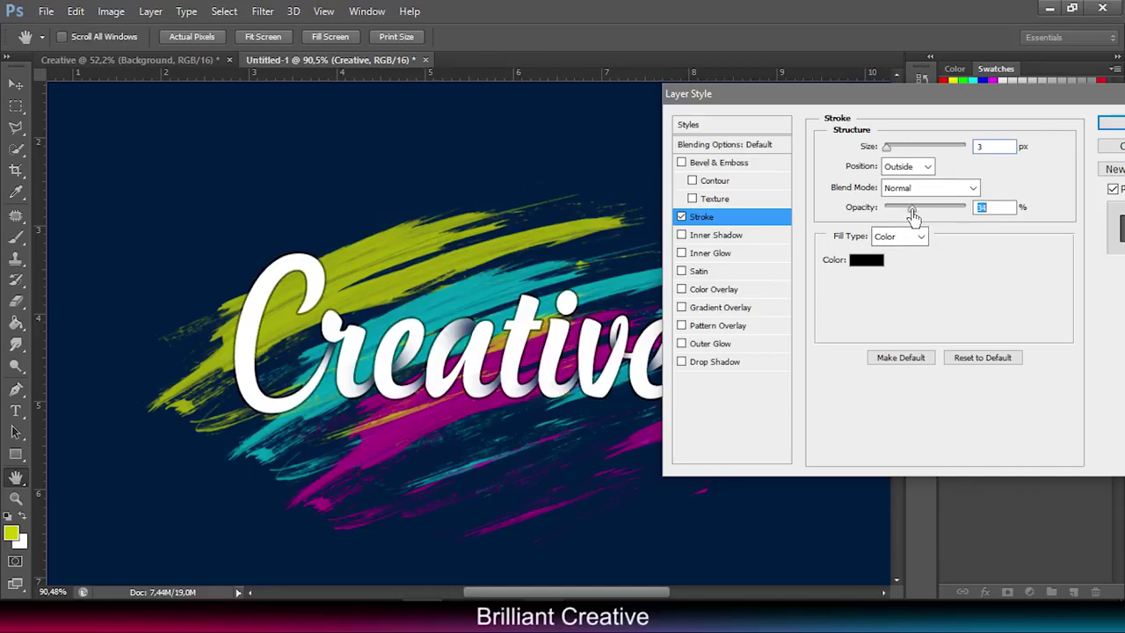
pyautogui.click(1111, 129)
pyautogui.click(1074, 594)
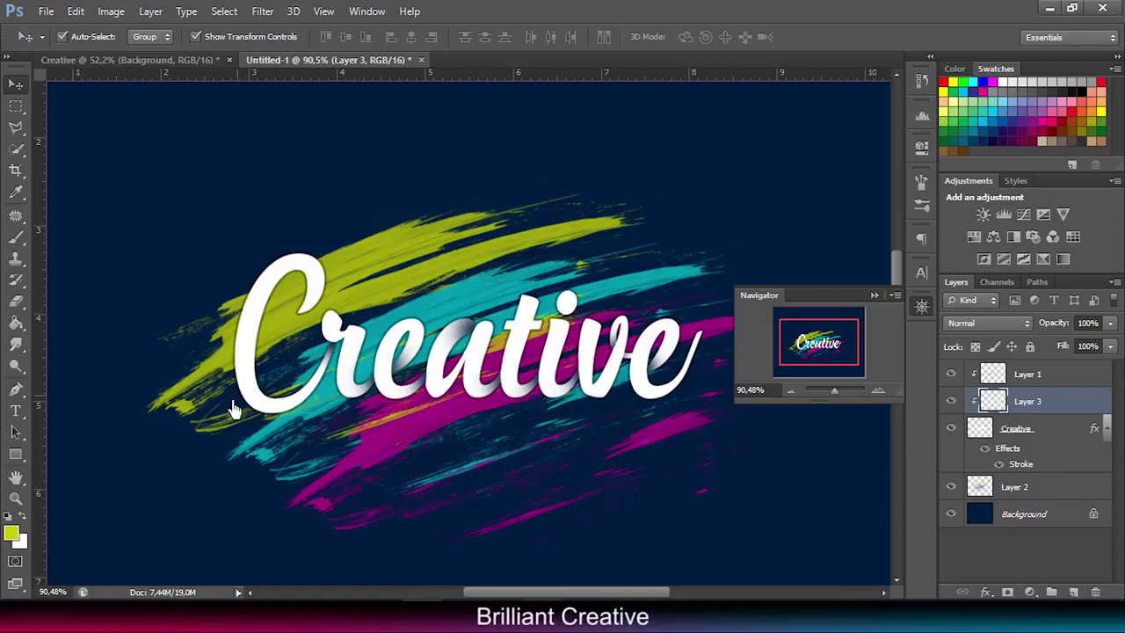
# Paint lime grunge streaks into the lower parts of the letters on Layer 3.
pyautogui.click(16, 235)
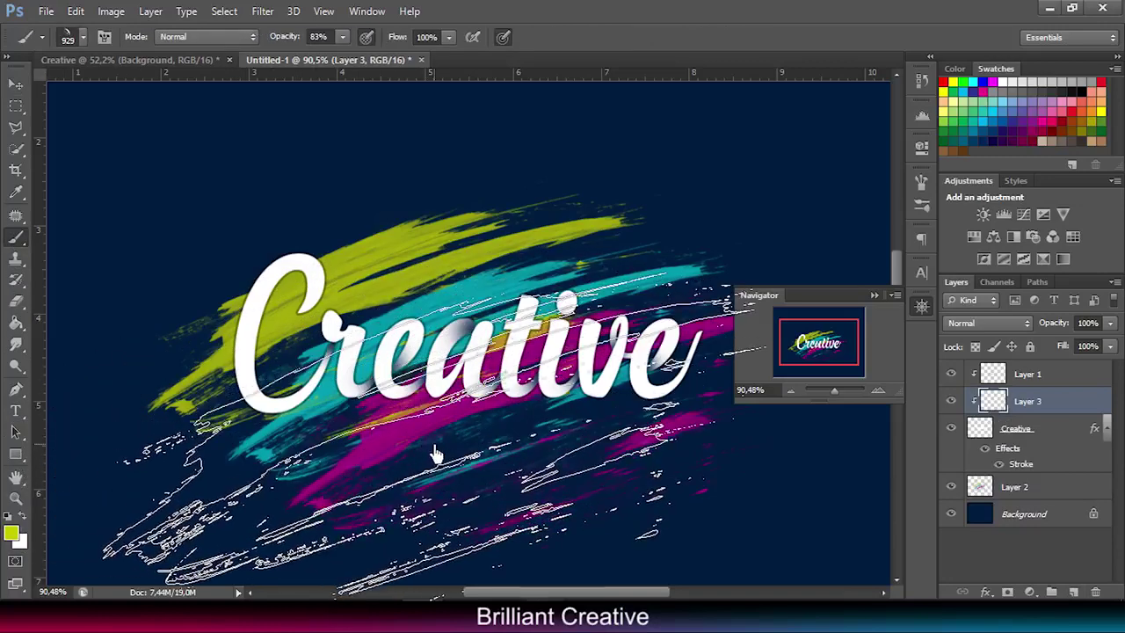
pyautogui.click(82, 40)
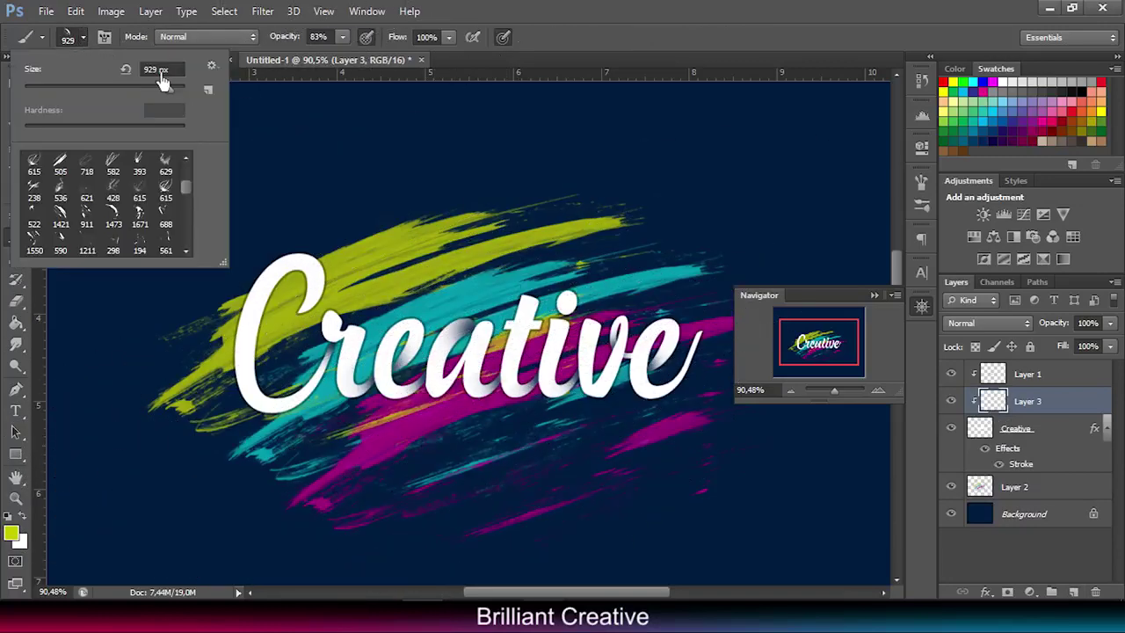
pyautogui.click(147, 73)
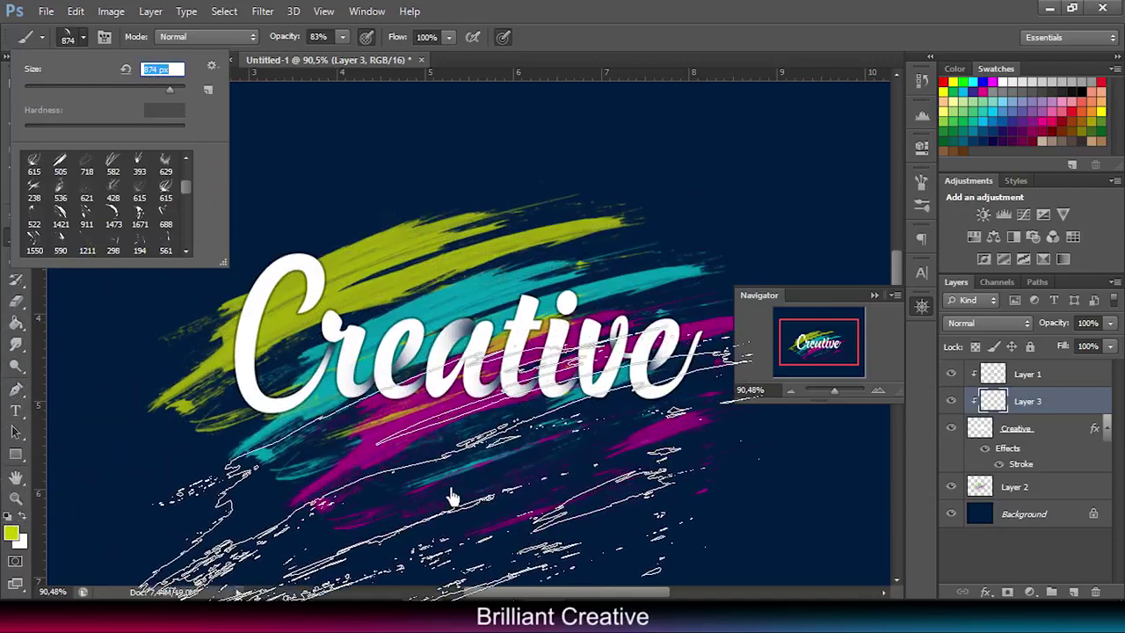
pyautogui.moveTo(451, 497); pyautogui.dragTo(444, 493)
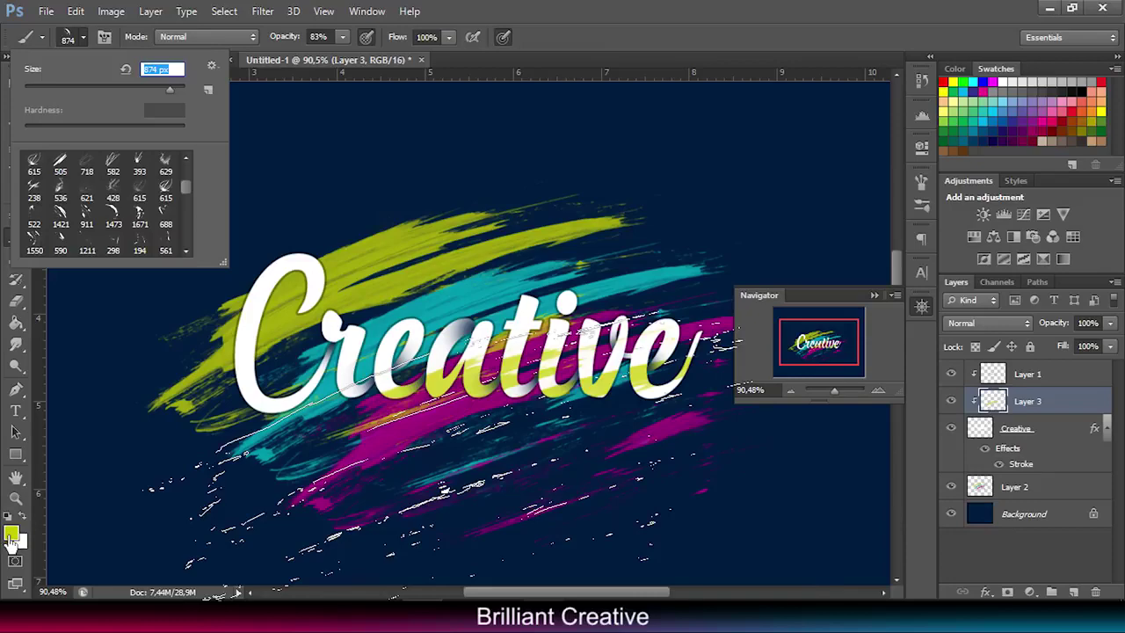
# Sample cyan, set the brush to 411 px and paint a cyan streak, undoing a bad one.
pyautogui.click(11, 535)
pyautogui.click(424, 324)
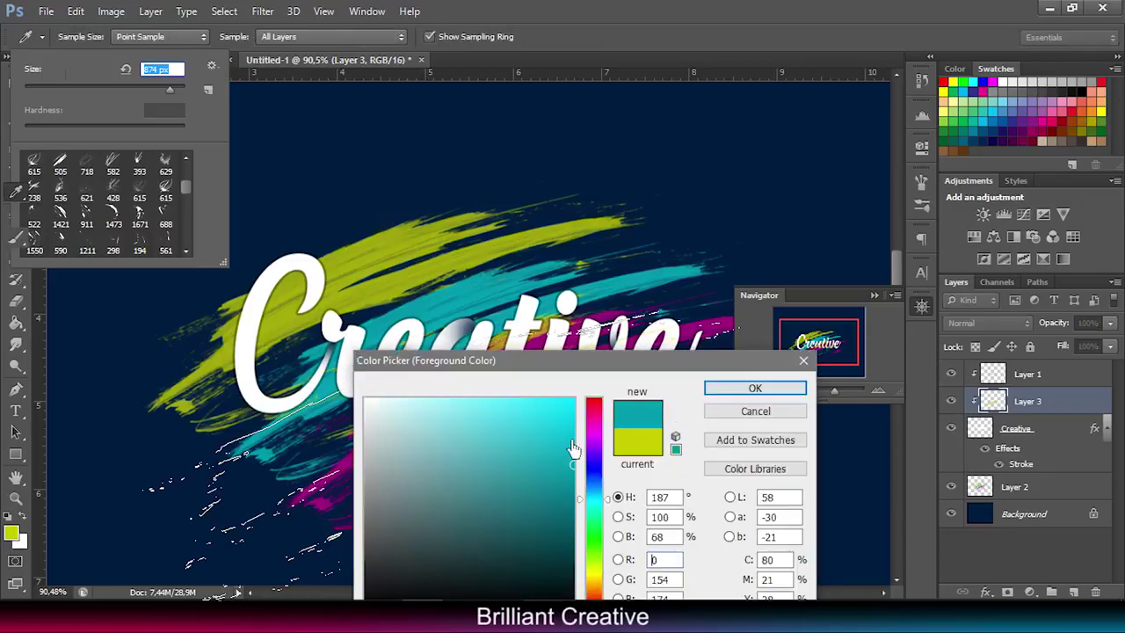
pyautogui.click(752, 388)
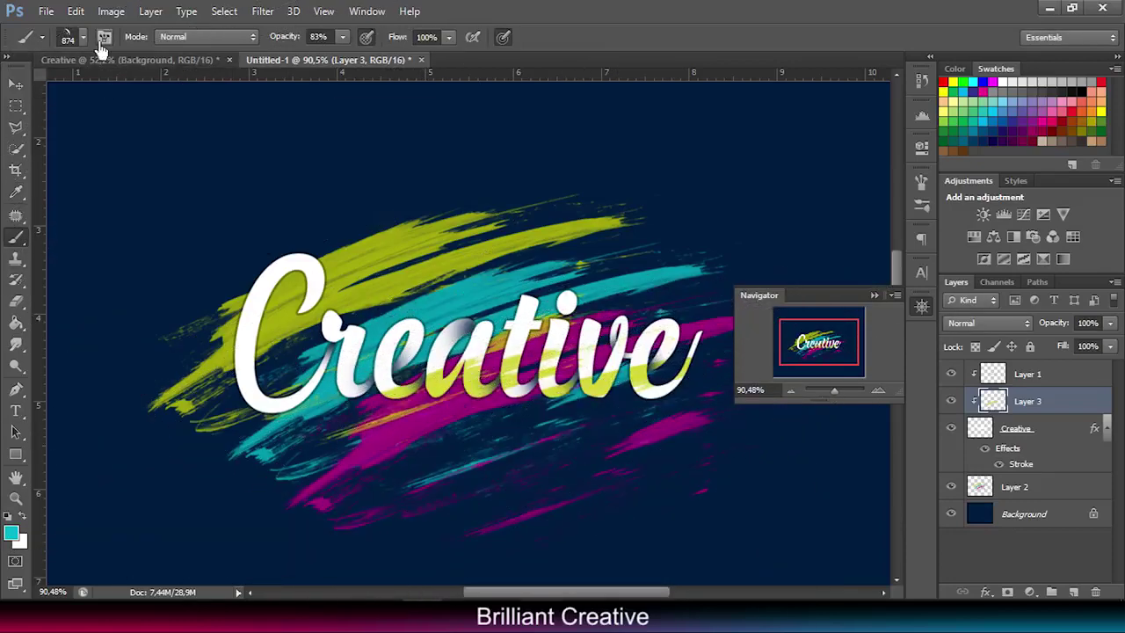
pyautogui.click(82, 37)
pyautogui.moveTo(167, 90); pyautogui.dragTo(161, 89)
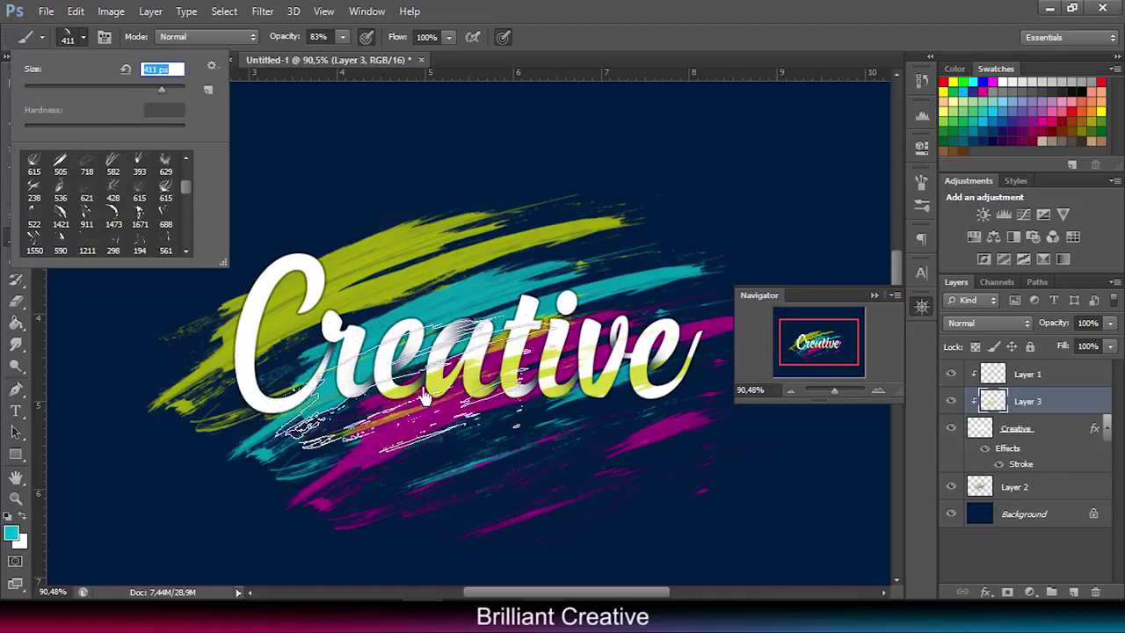
pyautogui.press('Return')
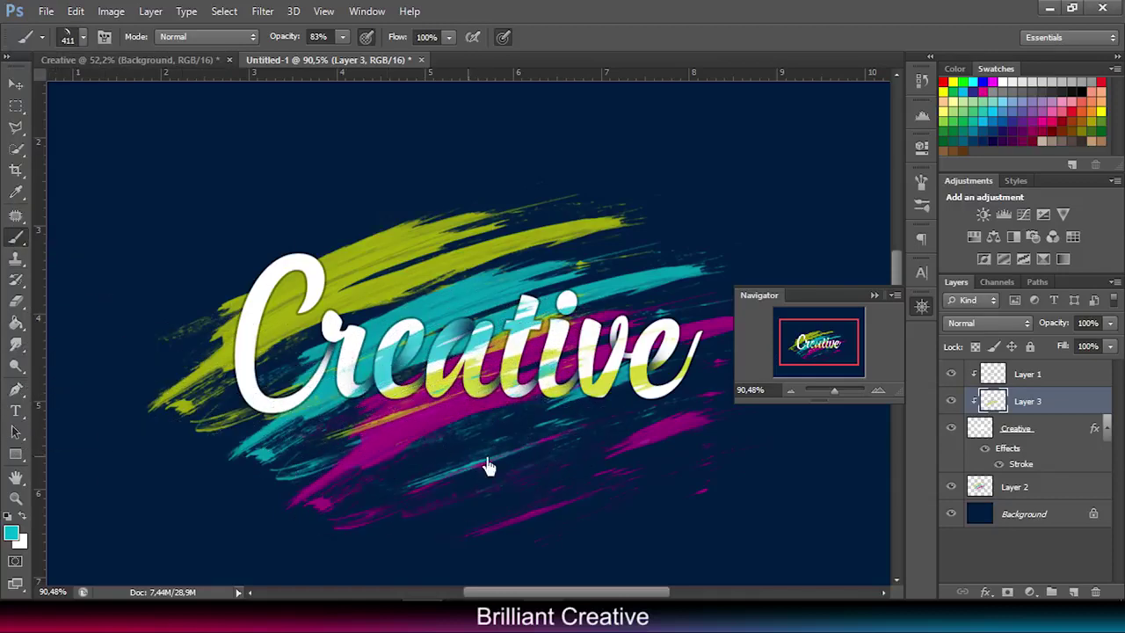
pyautogui.moveTo(615, 465); pyautogui.dragTo(595, 396)
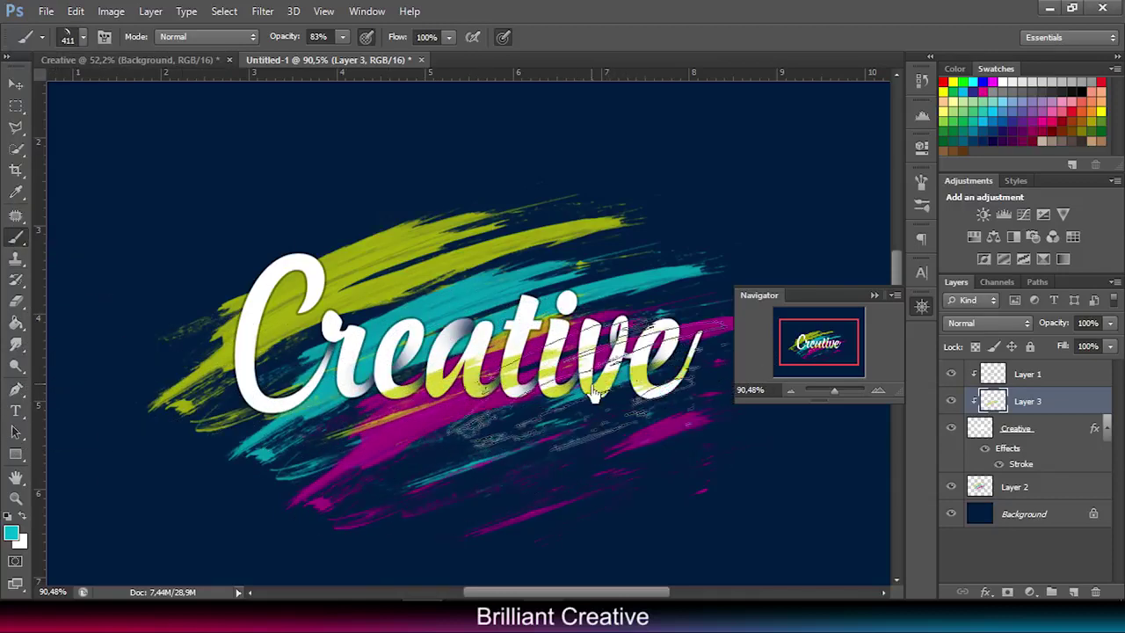
pyautogui.hotkey('ctrl', 'z')
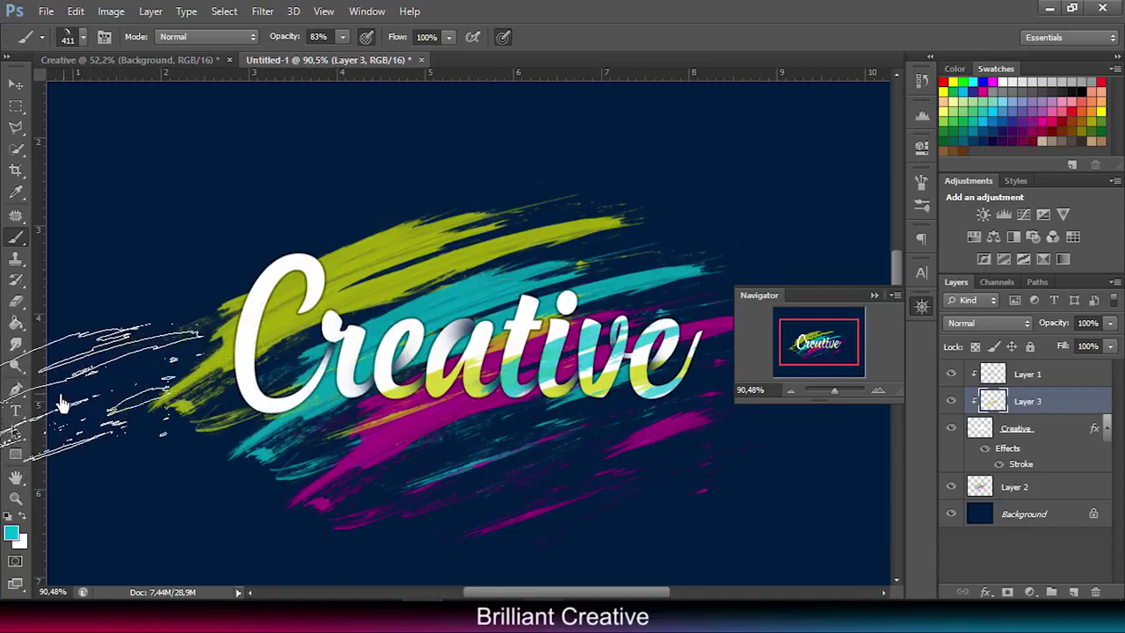
# Dab magenta paint onto the 'rea' letters.
pyautogui.click(10, 534)
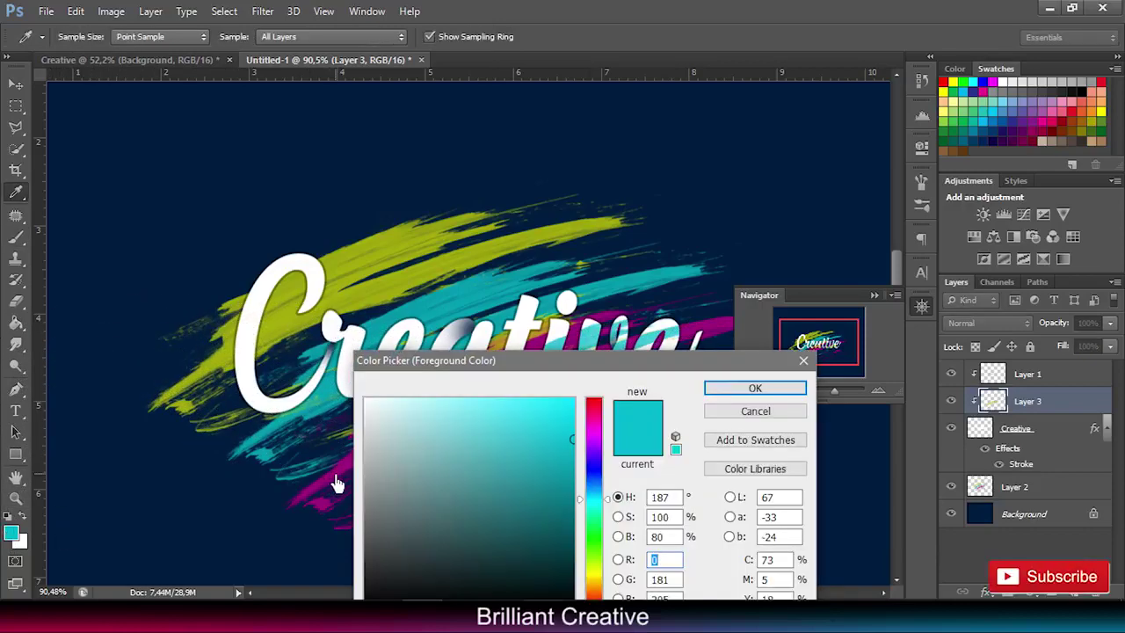
pyautogui.click(596, 431)
pyautogui.click(573, 448)
pyautogui.click(755, 388)
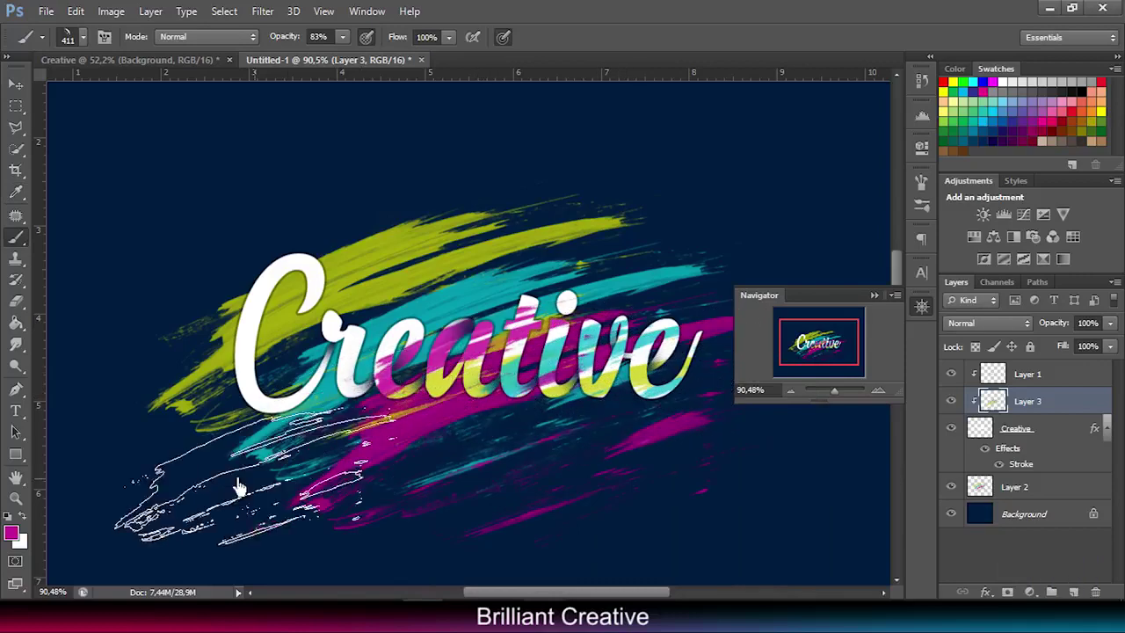
pyautogui.click(425, 371)
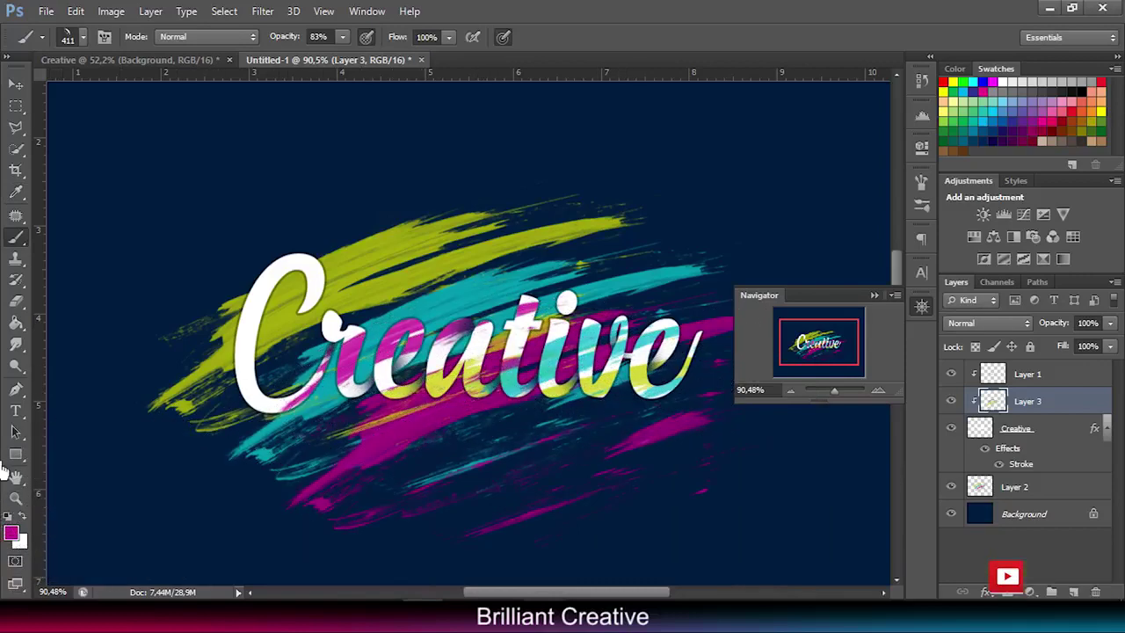
# Sample cyan from the brush strokes and paint cyan streaks across the C.
pyautogui.click(12, 531)
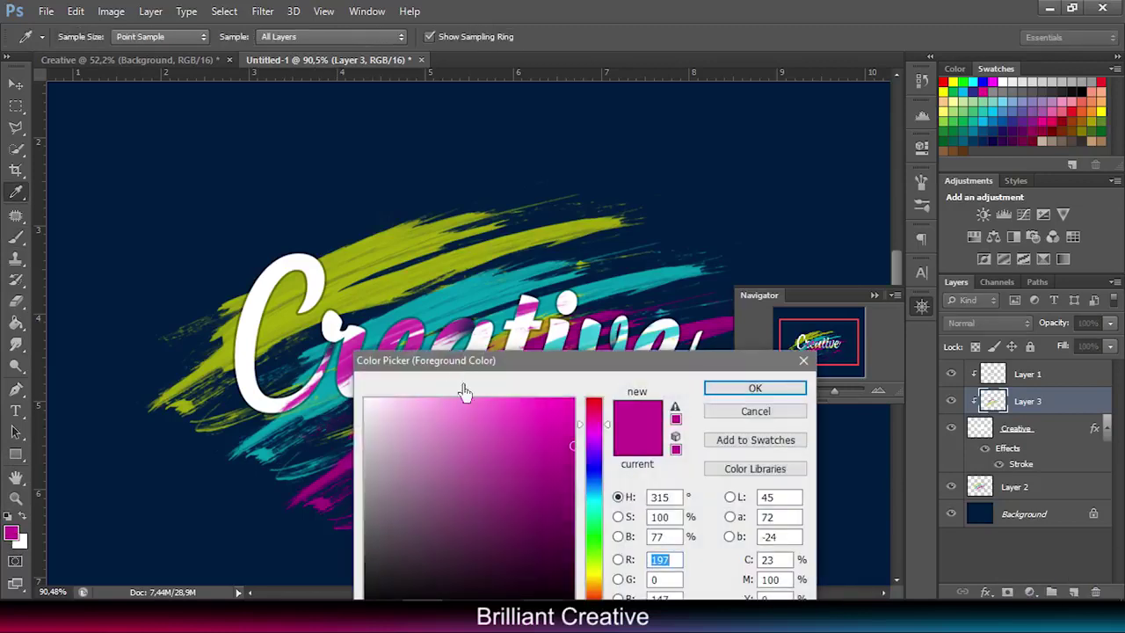
pyautogui.click(471, 305)
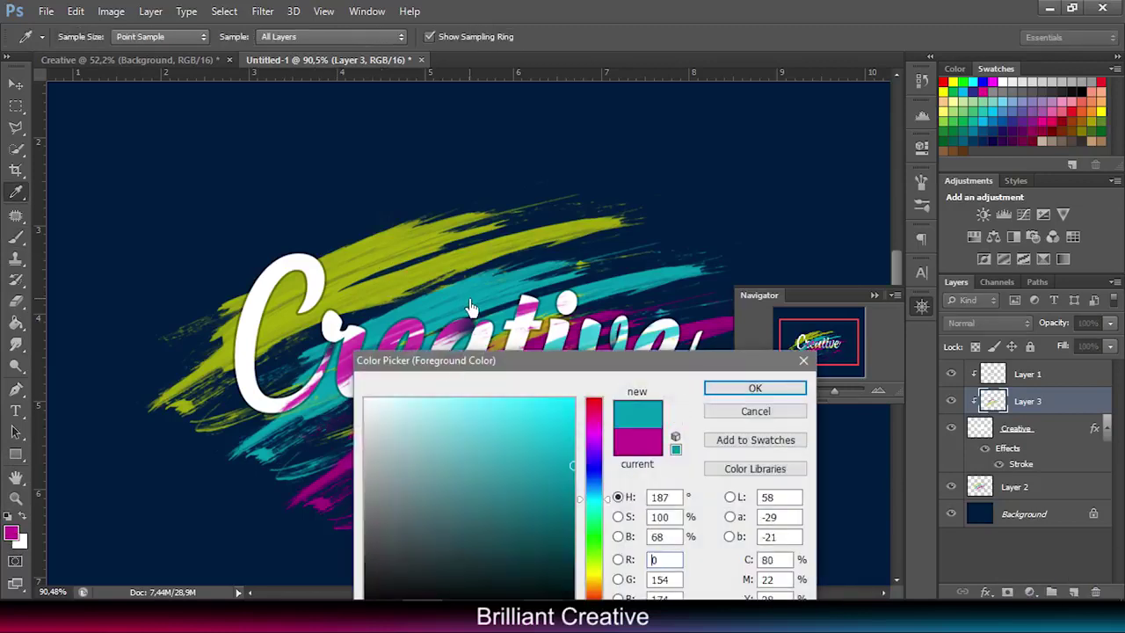
pyautogui.click(700, 391)
pyautogui.moveTo(272, 308); pyautogui.dragTo(255, 304)
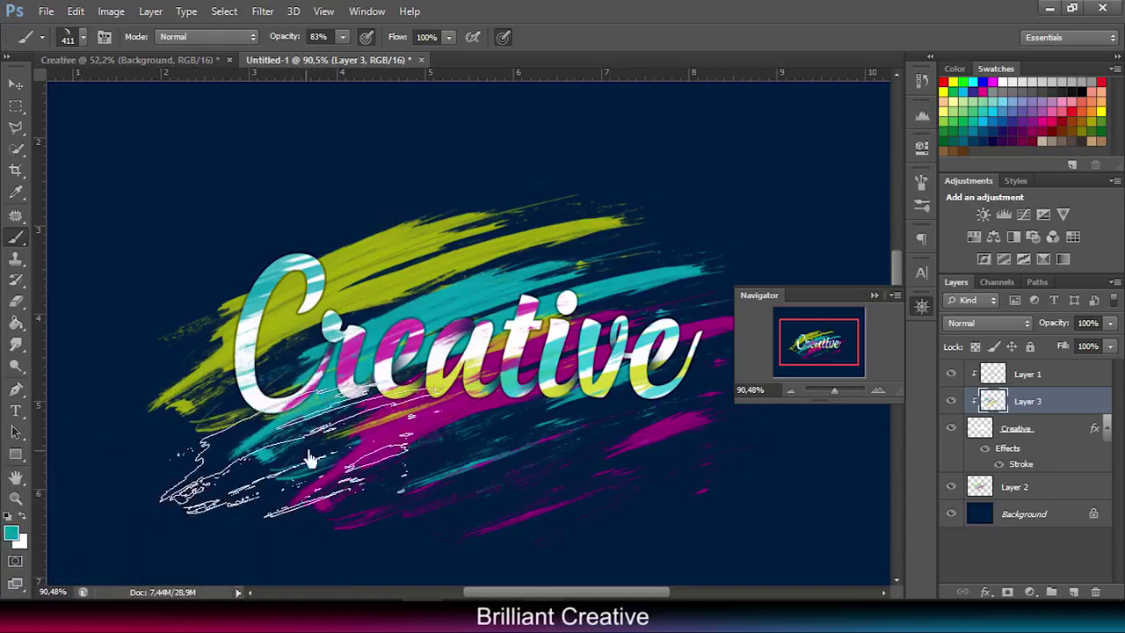
# Paint magenta stripes across all the letters and zoom out to the whole canvas.
pyautogui.click(12, 533)
pyautogui.click(384, 352)
pyautogui.click(548, 450)
pyautogui.click(755, 388)
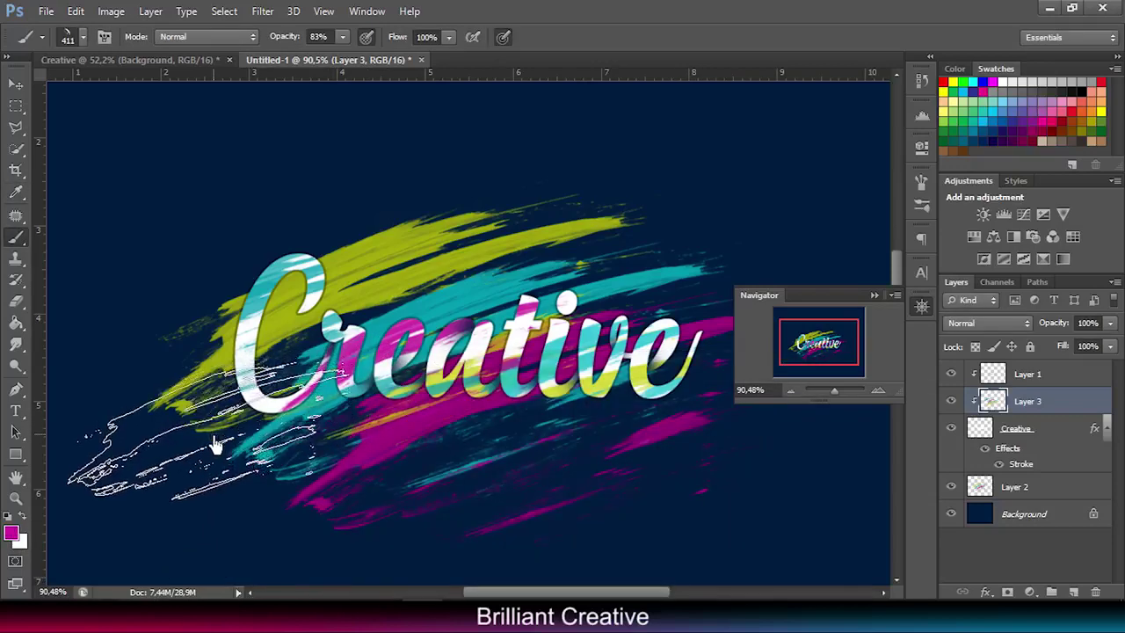
pyautogui.moveTo(100, 352); pyautogui.dragTo(578, 502)
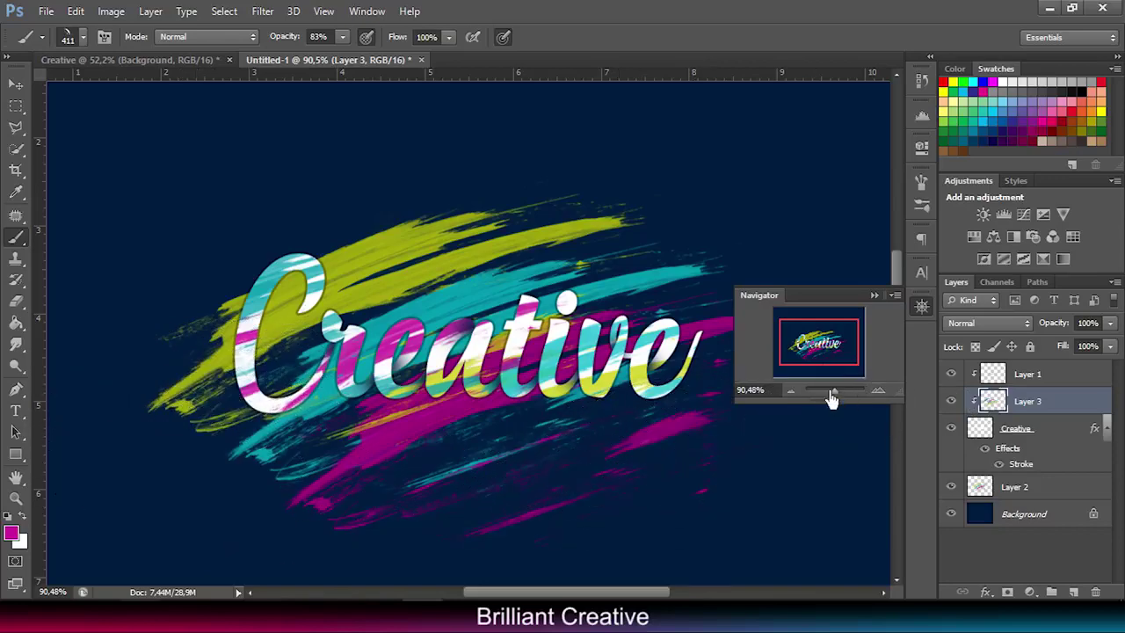
pyautogui.click(876, 297)
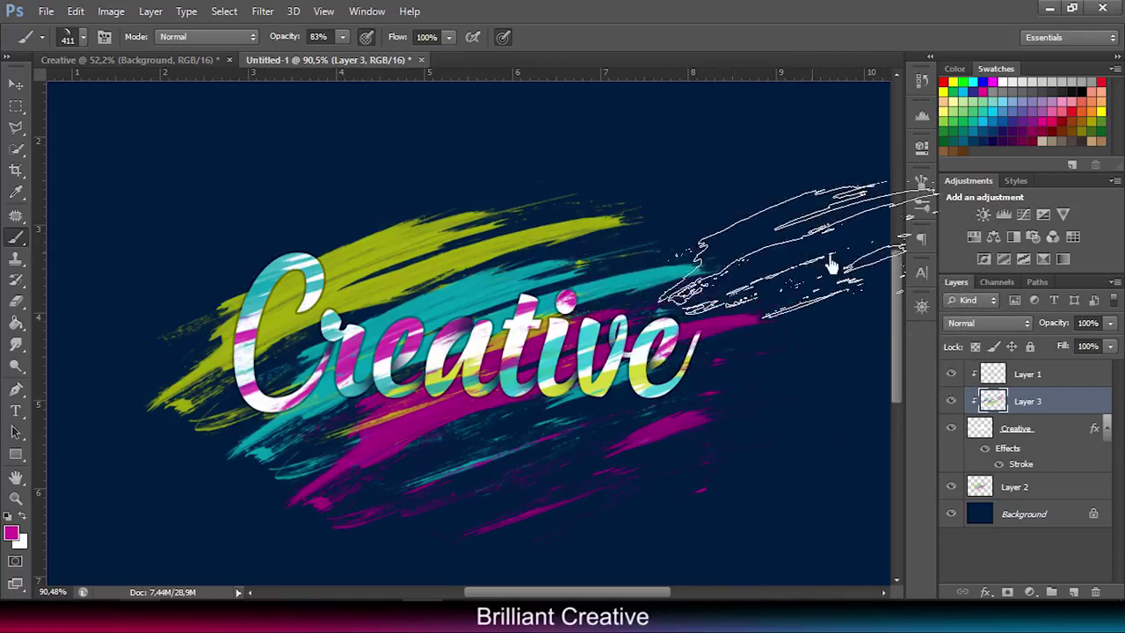
pyautogui.click(921, 305)
pyautogui.moveTo(844, 393); pyautogui.dragTo(834, 398)
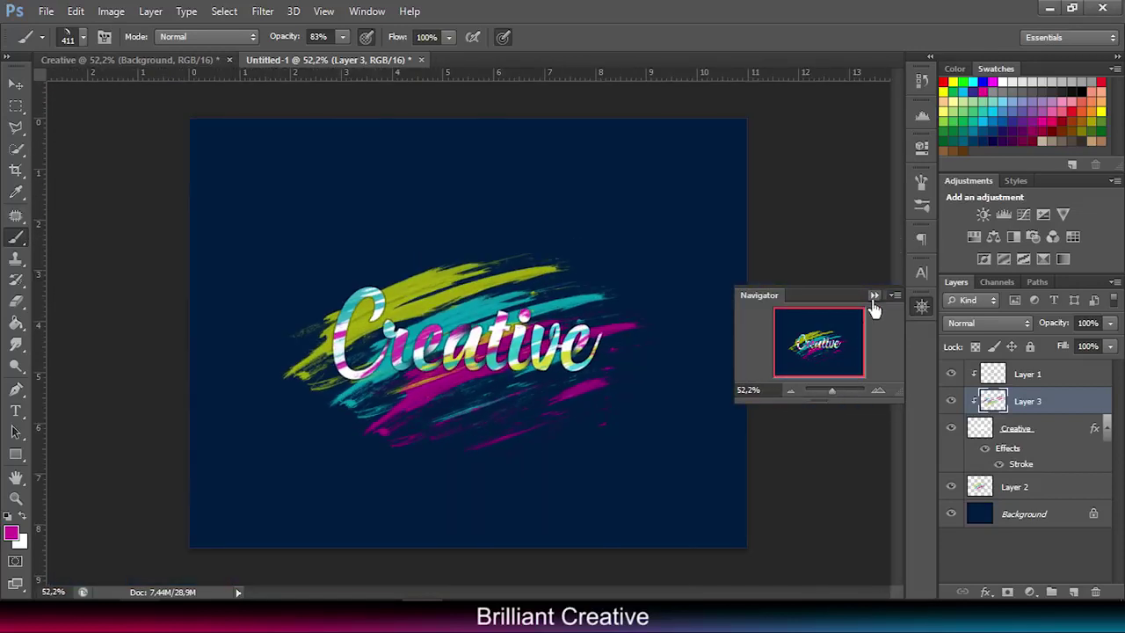
# Type a white 'Brilliant Creative' caption below the artwork.
pyautogui.click(813, 299)
pyautogui.click(16, 411)
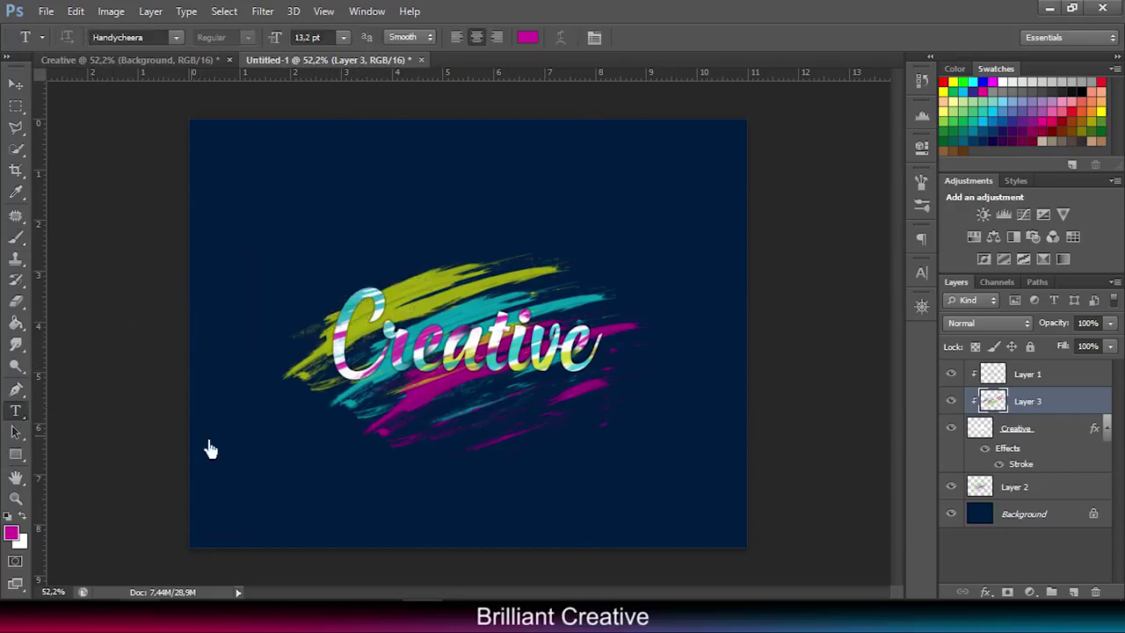
pyautogui.click(528, 37)
pyautogui.moveTo(440, 444); pyautogui.dragTo(288, 383)
pyautogui.click(743, 387)
pyautogui.click(385, 492)
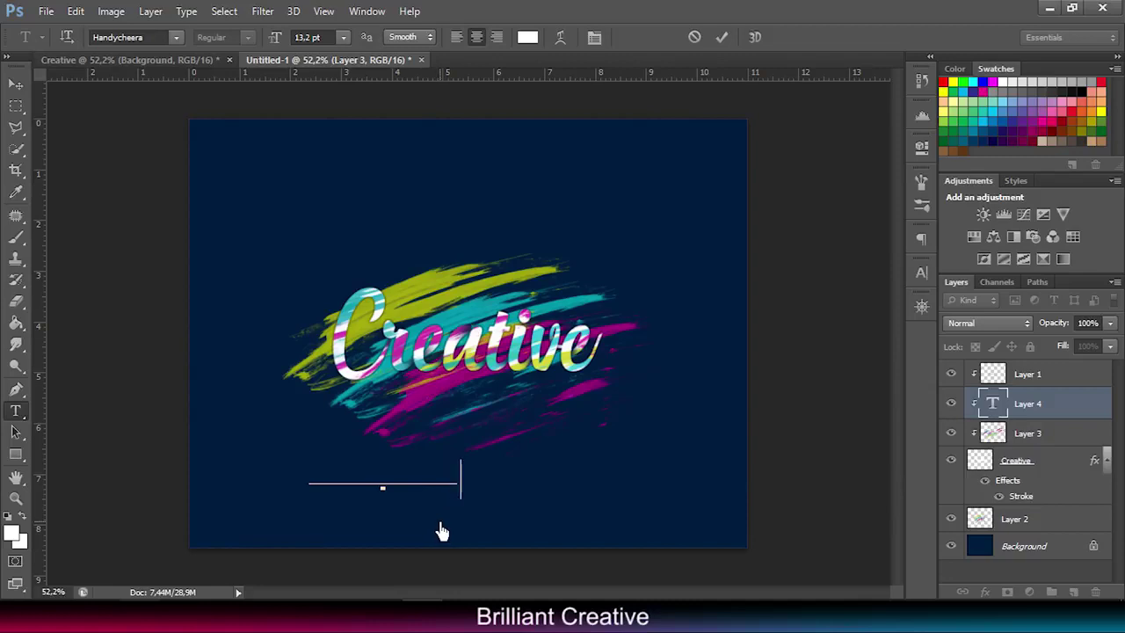
pyautogui.click(723, 38)
# Unclip the caption layer, move it beneath the artwork and shrink it to about 55%.
pyautogui.moveTo(1055, 404); pyautogui.dragTo(1051, 376)
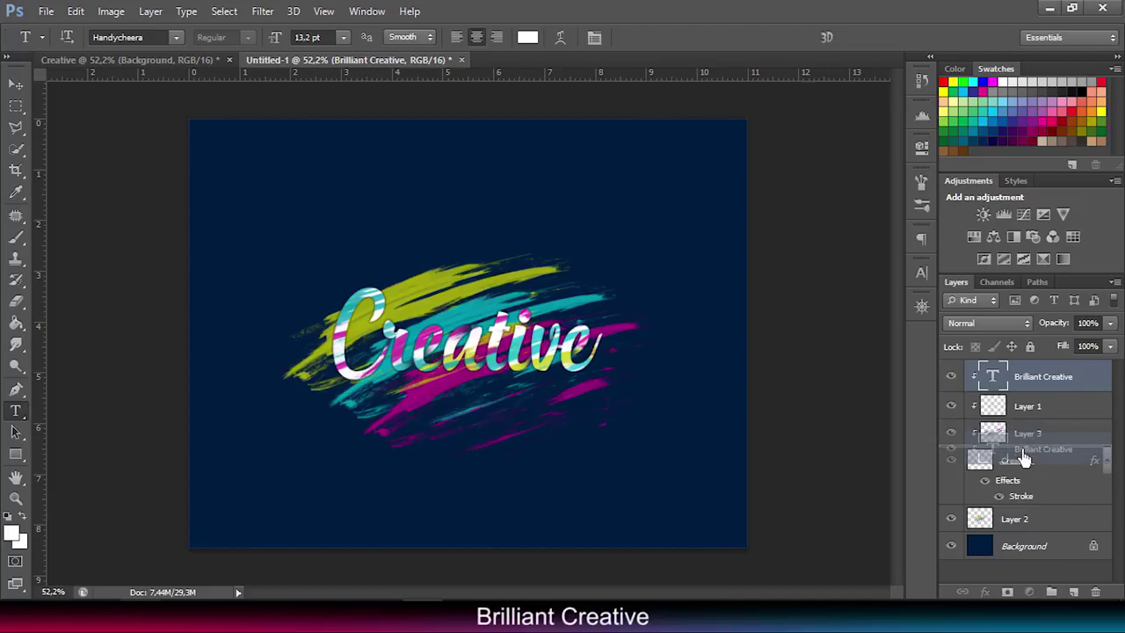
pyautogui.moveTo(1029, 393)
pyautogui.mouseDown()
pyautogui.moveTo(1029, 497)
pyautogui.moveTo(1033, 377)
pyautogui.mouseUp()
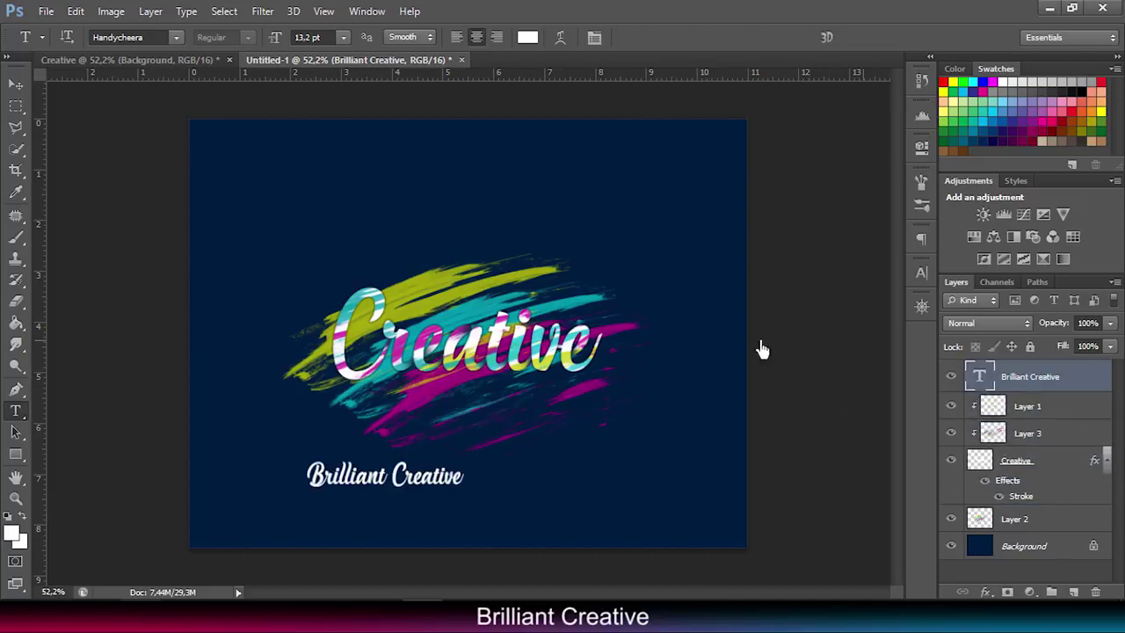
pyautogui.click(16, 84)
pyautogui.moveTo(344, 488)
pyautogui.mouseDown()
pyautogui.moveTo(518, 513)
pyautogui.moveTo(488, 525)
pyautogui.mouseUp()
pyautogui.hotkey('ctrl', 't')
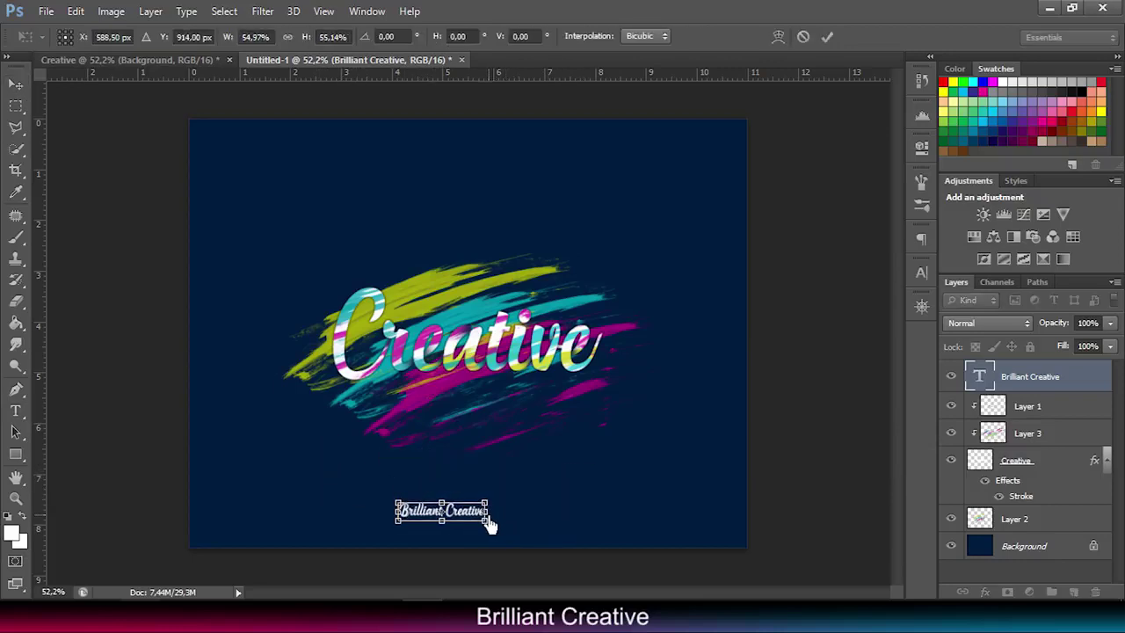
pyautogui.click(827, 36)
pyautogui.click(1027, 545)
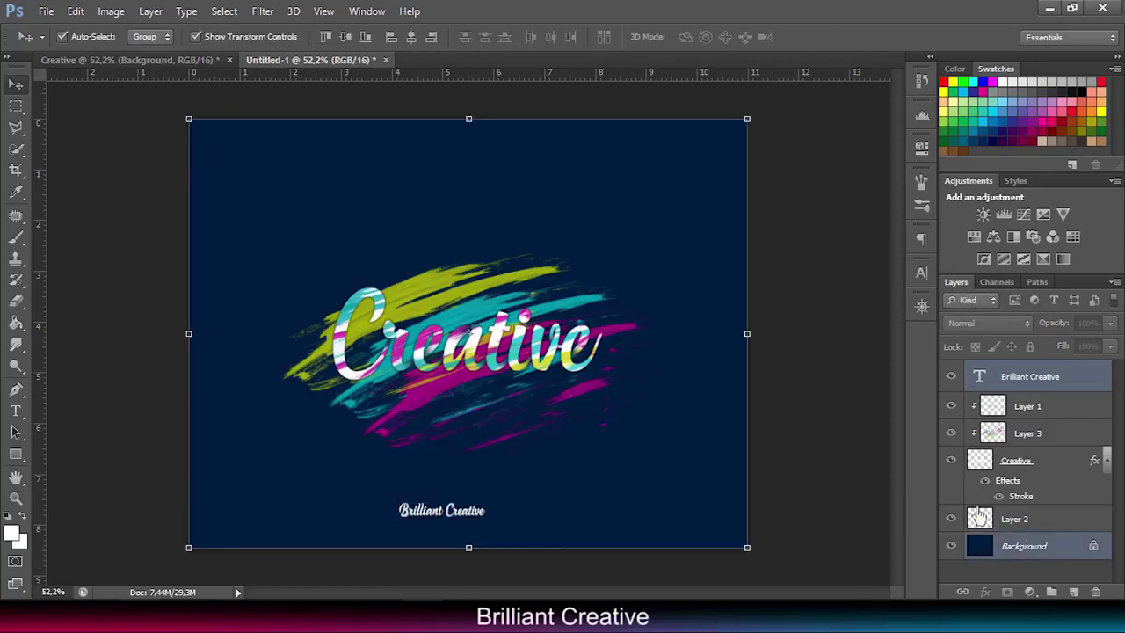
# Align the 'Brilliant Creative' caption to the horizontal centre of the canvas, then deselect the layers.
pyautogui.click(431, 36)
pyautogui.click(756, 204)
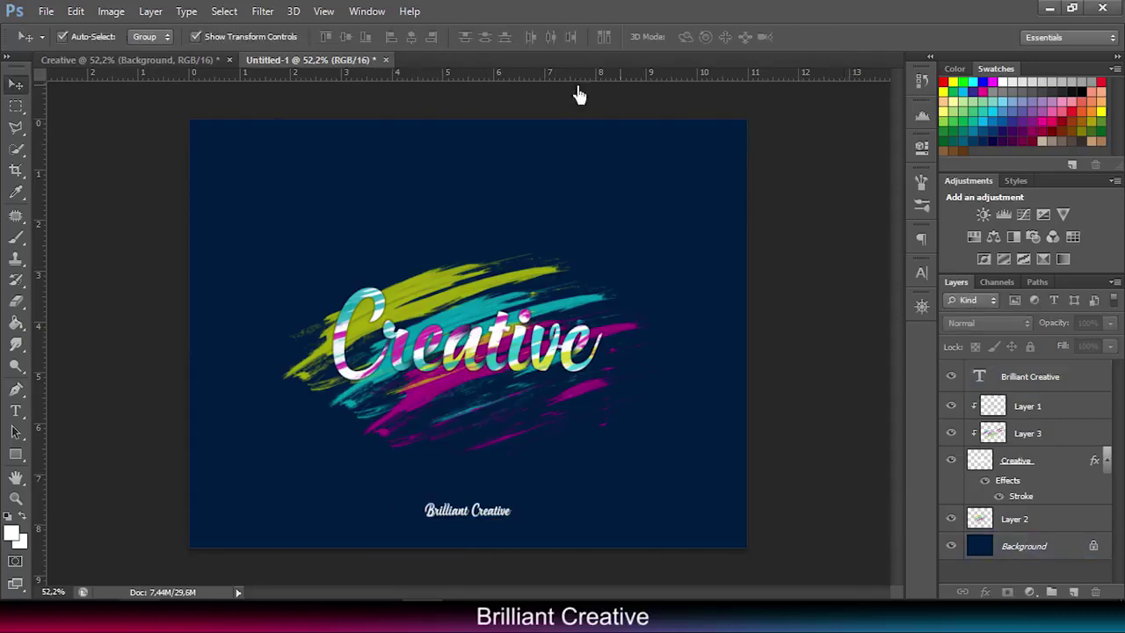